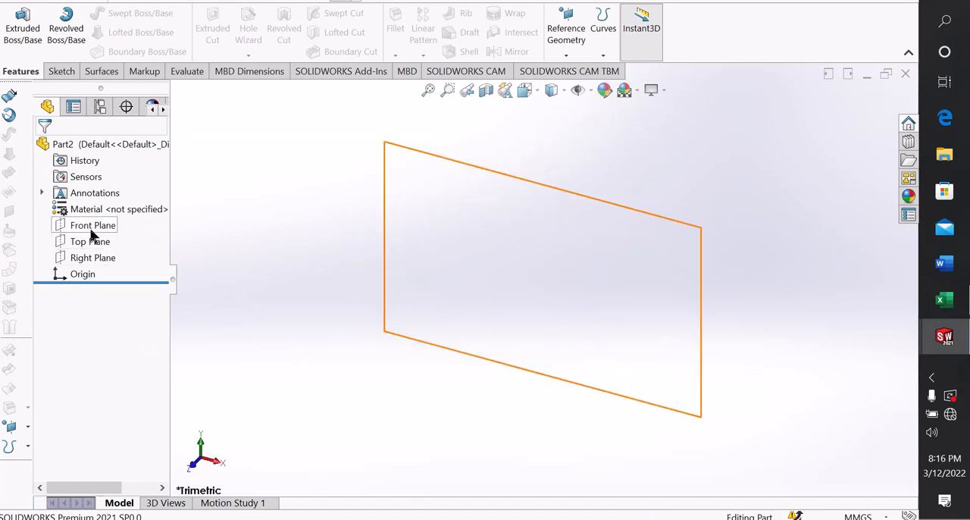
Start a sketch on the Front Plane and draw a vertical centerline about 137 mm long through the origin
{"action": "left_click", "coordinate": [113, 227]}
{"action": "left_click", "coordinate": [103, 211]}
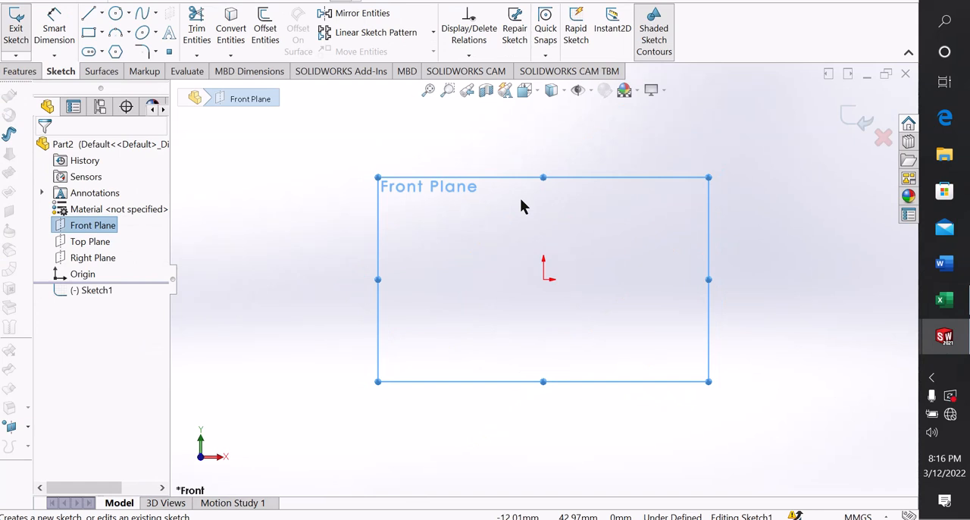
{"action": "left_click", "coordinate": [101, 12]}
{"action": "left_click", "coordinate": [111, 51]}
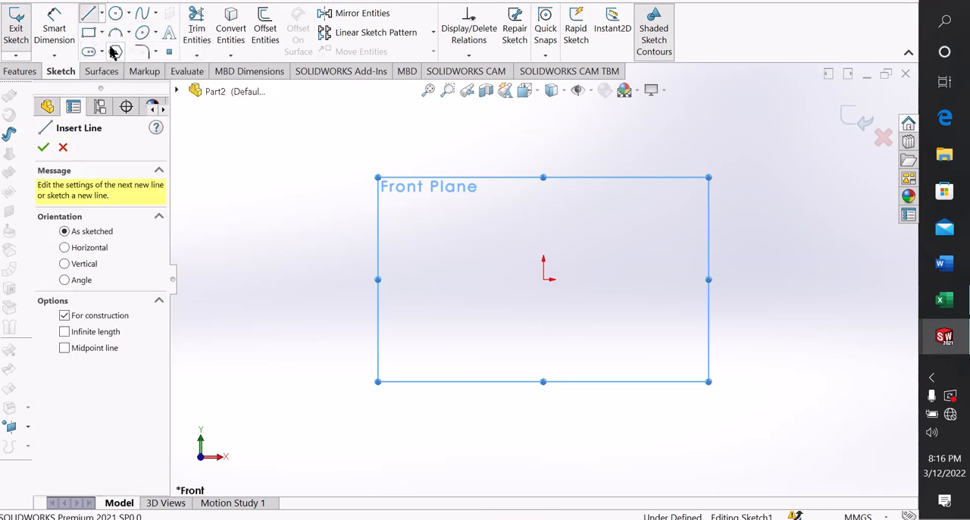
{"action": "left_click", "coordinate": [542, 141]}
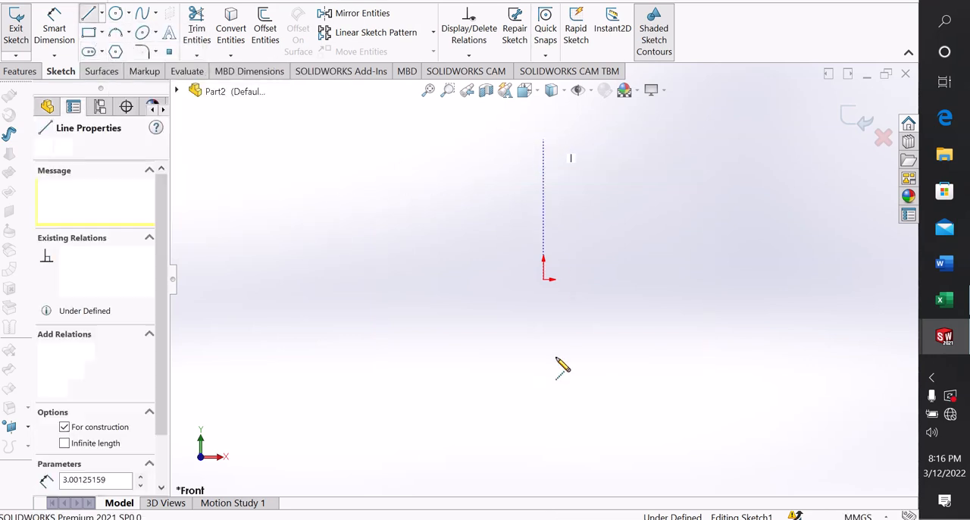
{"action": "left_click", "coordinate": [544, 394]}
{"action": "key", "text": "Escape"}
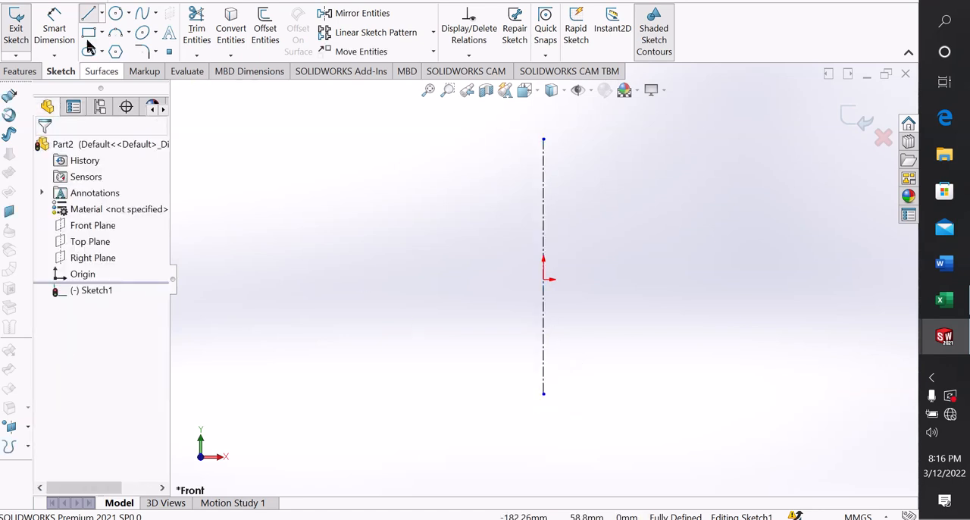
Draw a horizontal centerline about 190 mm long through the origin, crossing the vertical centerline
{"action": "left_click", "coordinate": [101, 16]}
{"action": "left_click", "coordinate": [121, 48]}
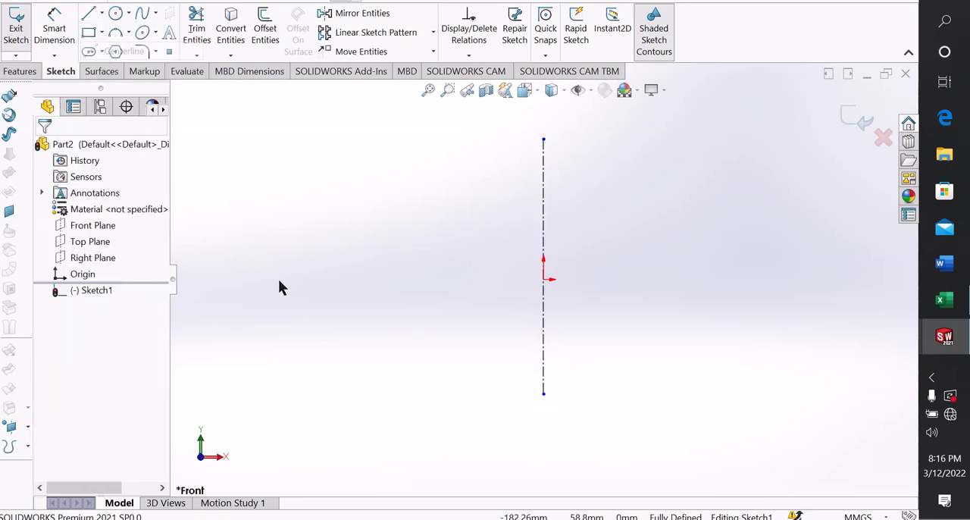
{"action": "left_click", "coordinate": [380, 279]}
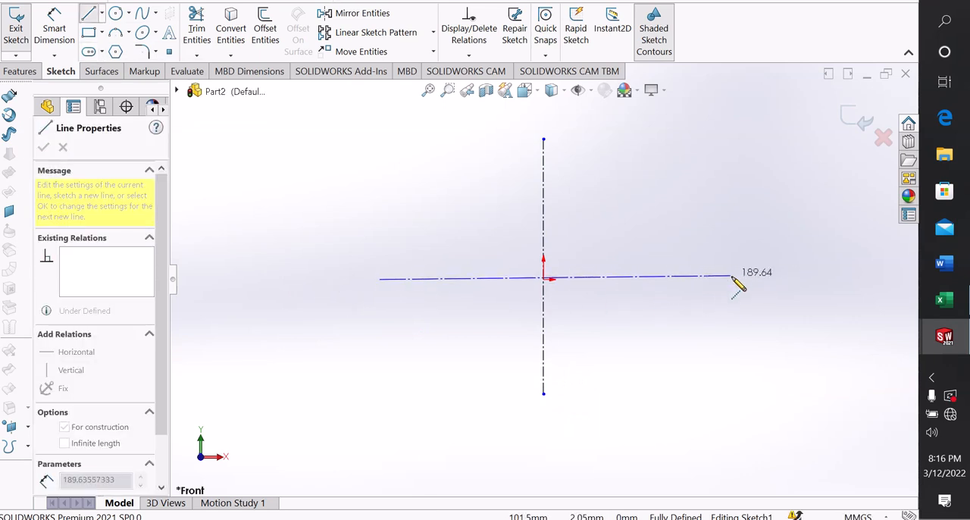
{"action": "left_click", "coordinate": [733, 279]}
{"action": "right_click", "coordinate": [734, 280]}
{"action": "left_click", "coordinate": [765, 288]}
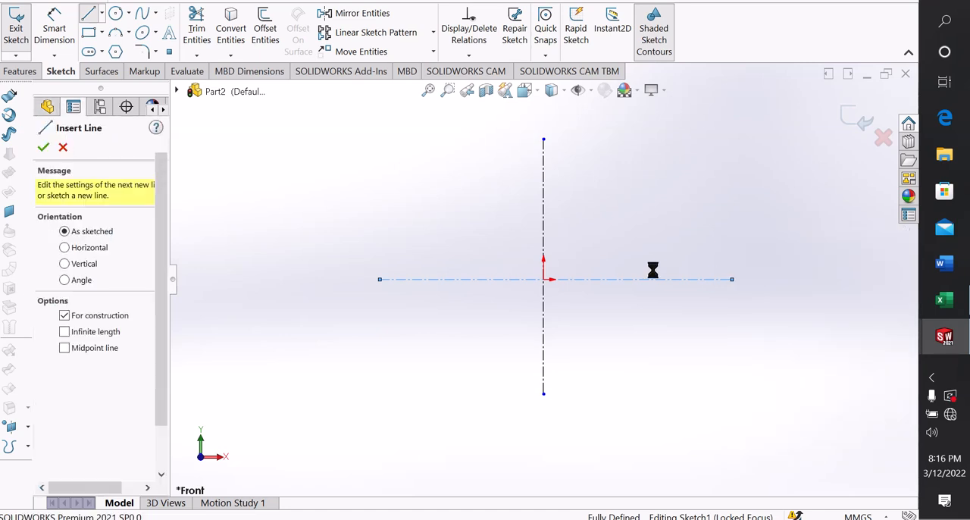
{"action": "scroll", "coordinate": [652, 268], "scroll_direction": "down", "scroll_amount": 3}
{"action": "left_click", "coordinate": [537, 293]}
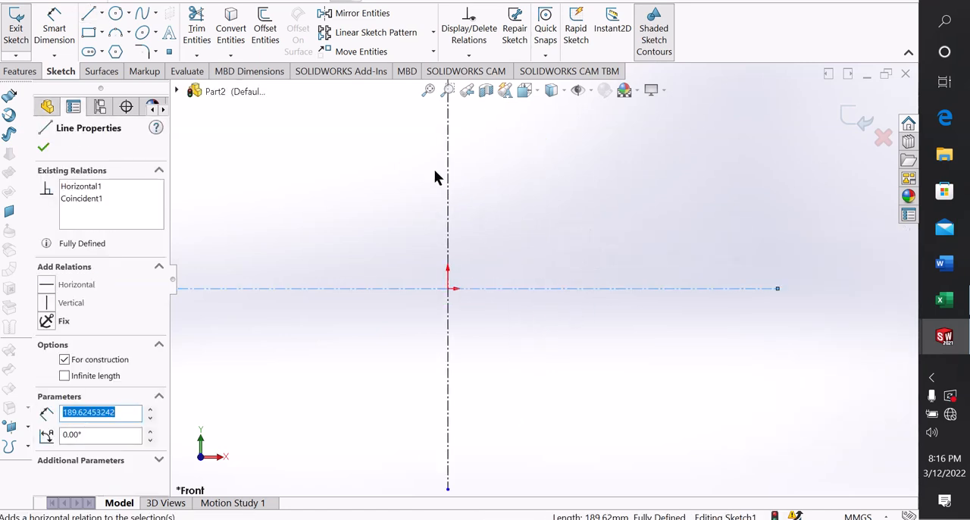
{"action": "left_click", "coordinate": [450, 187]}
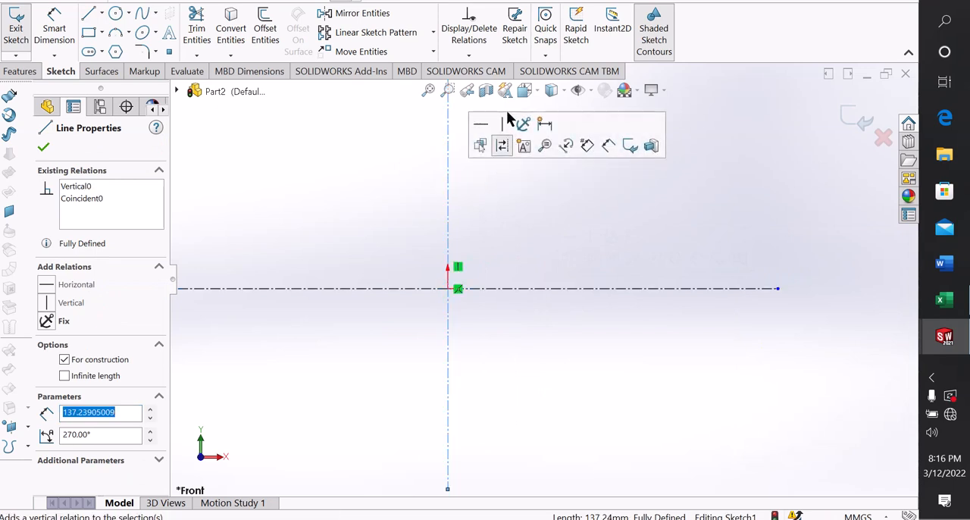
{"action": "left_click", "coordinate": [514, 188]}
{"action": "scroll", "coordinate": [500, 187], "scroll_direction": "up", "scroll_amount": 3}
{"action": "scroll", "coordinate": [526, 175], "scroll_direction": "down", "scroll_amount": 1}
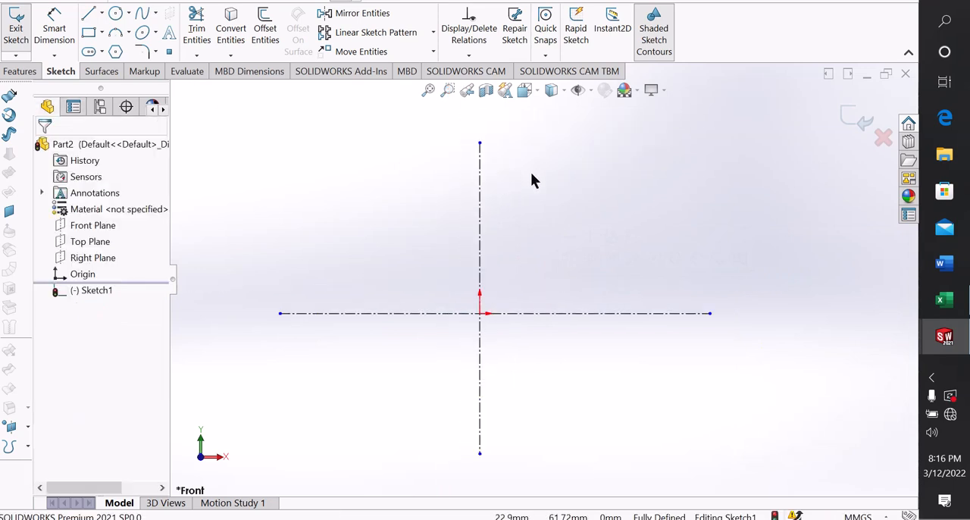
Sketch four concentric circles centred on the origin with radii of about 27.5, 37.6, 50.4 and 66.6 mm
{"action": "left_click", "coordinate": [114, 18]}
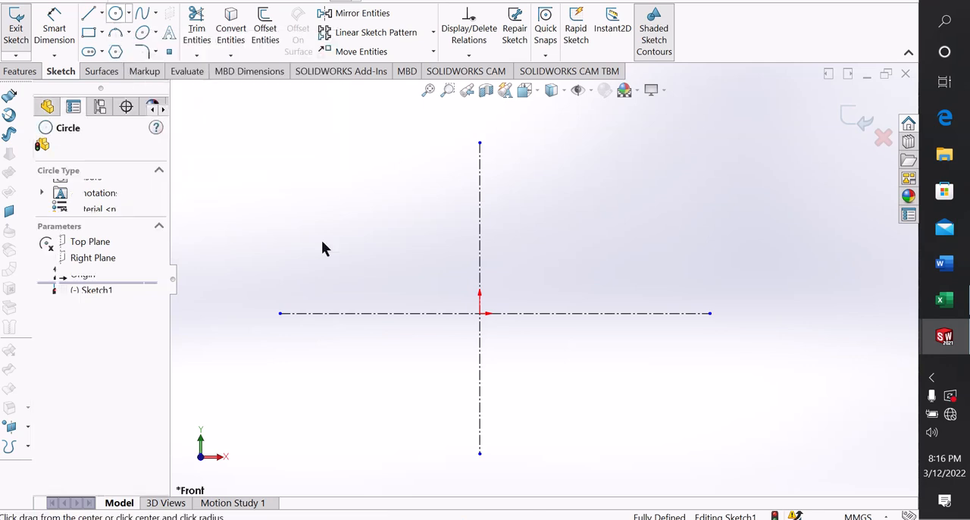
{"action": "left_click", "coordinate": [479, 312]}
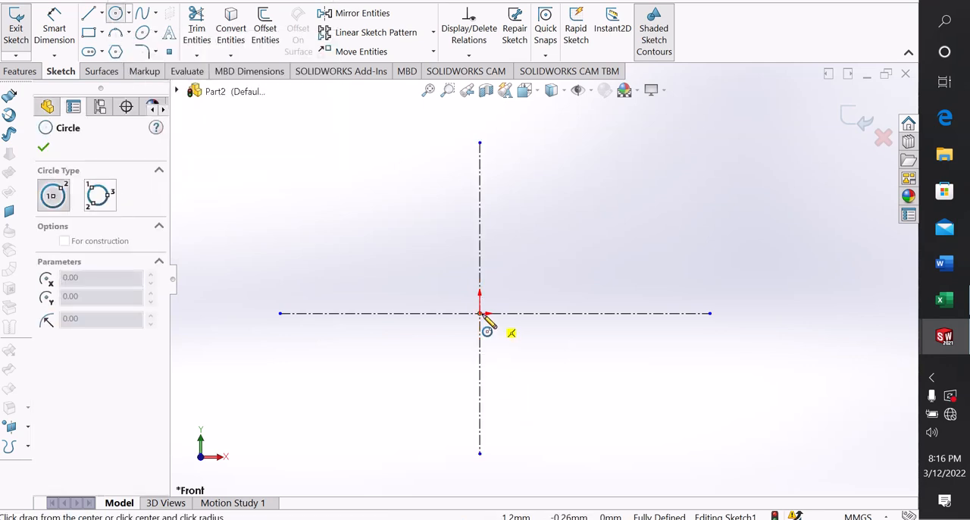
{"action": "left_click", "coordinate": [521, 268]}
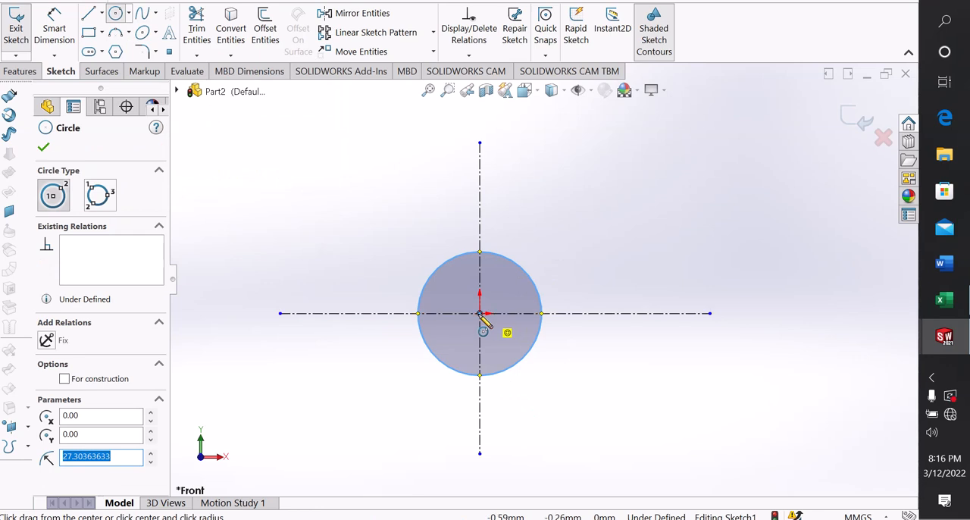
{"action": "left_click", "coordinate": [528, 247]}
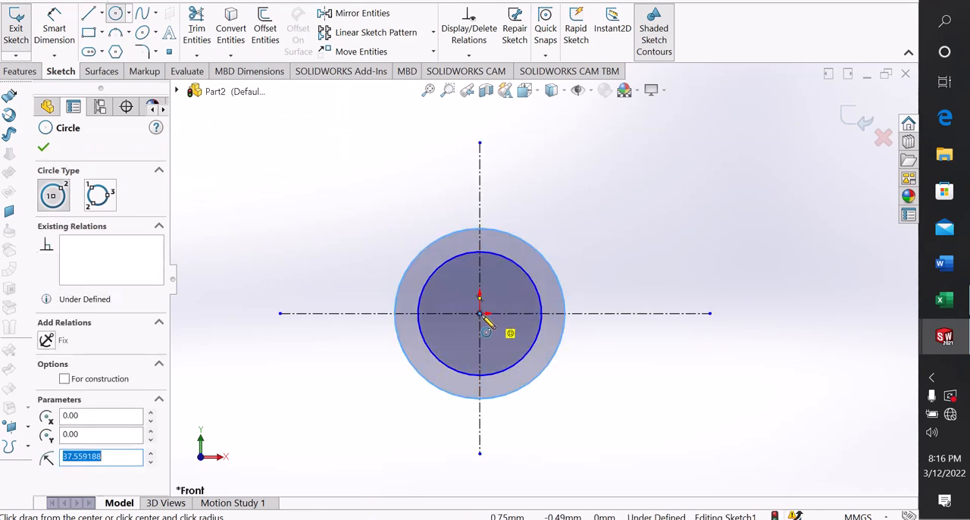
{"action": "left_click", "coordinate": [481, 314]}
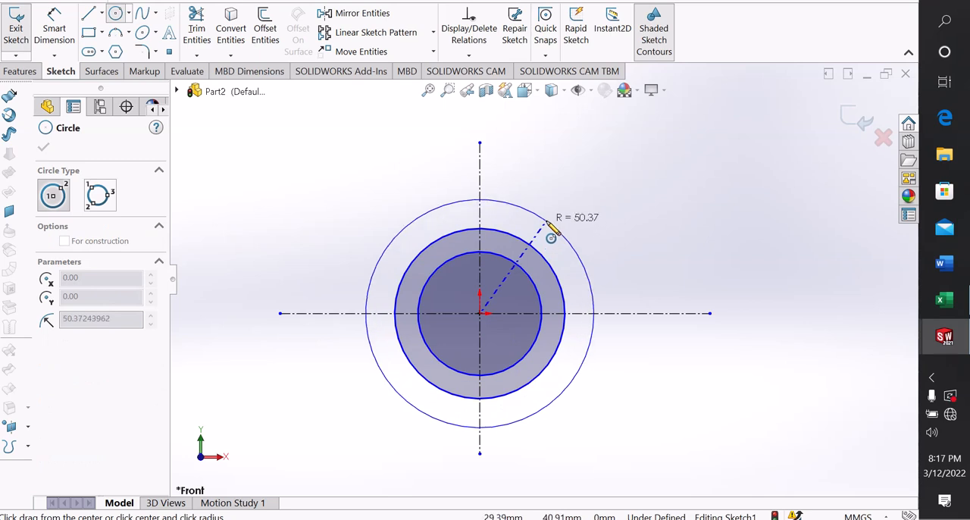
{"action": "left_click", "coordinate": [546, 224]}
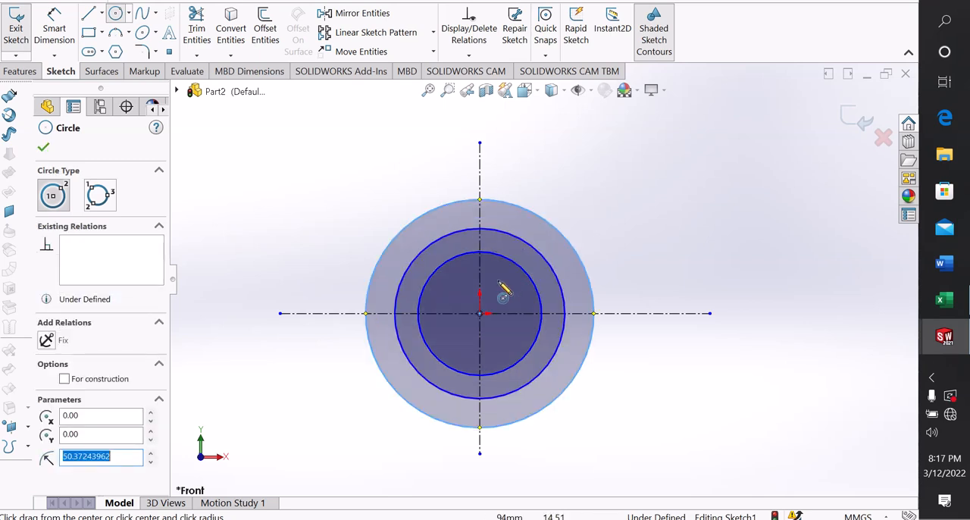
{"action": "left_click", "coordinate": [480, 314]}
{"action": "left_click", "coordinate": [584, 205]}
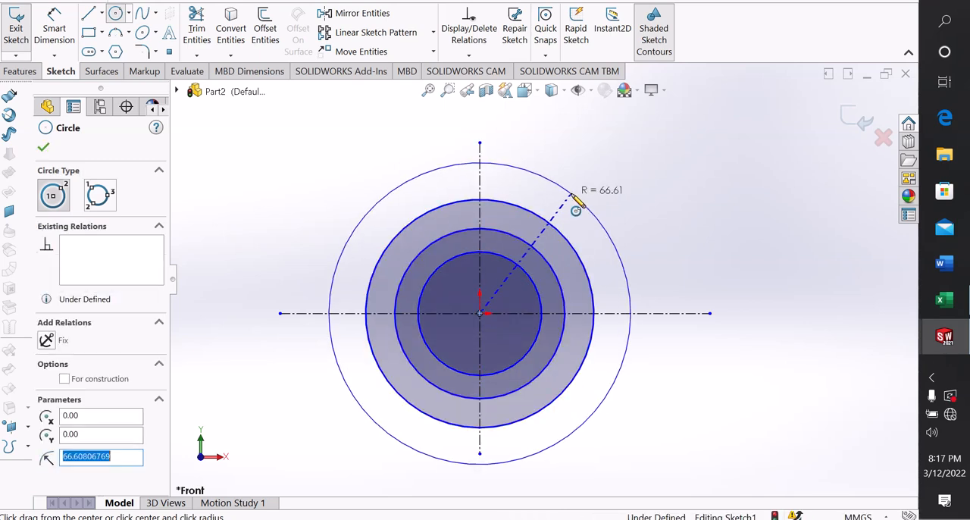
{"action": "right_click", "coordinate": [580, 201]}
{"action": "left_click", "coordinate": [611, 208]}
{"action": "left_click", "coordinate": [613, 213]}
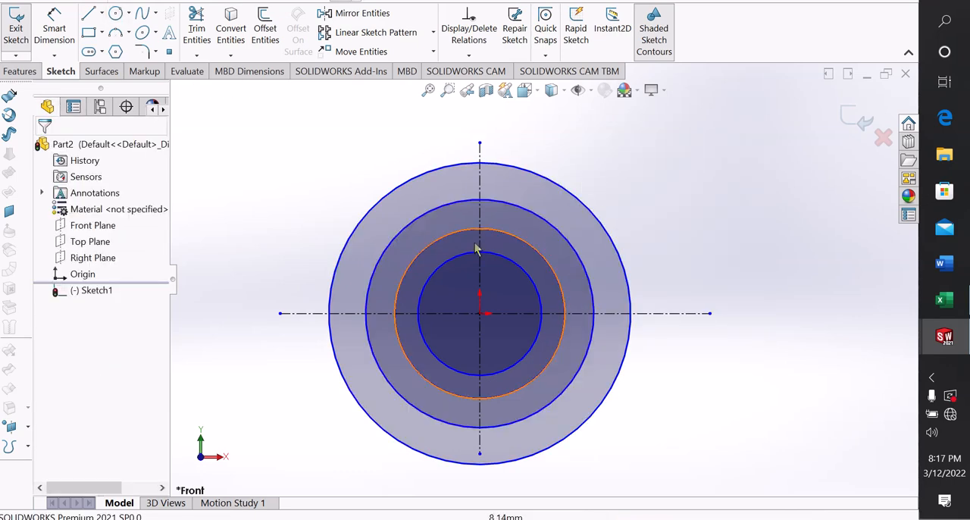
Convert the outermost circle and the second-smallest circle to construction geometry
{"action": "left_click", "coordinate": [392, 197]}
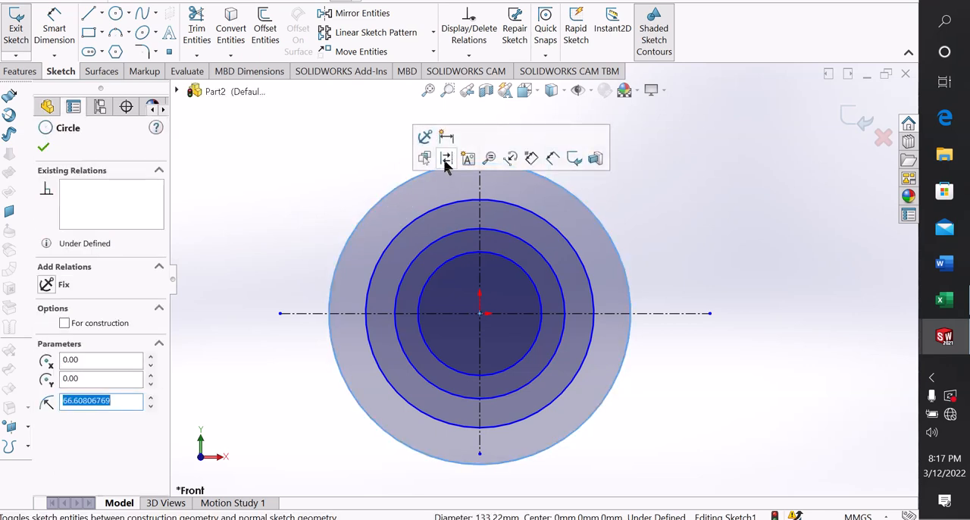
{"action": "left_click", "coordinate": [447, 159]}
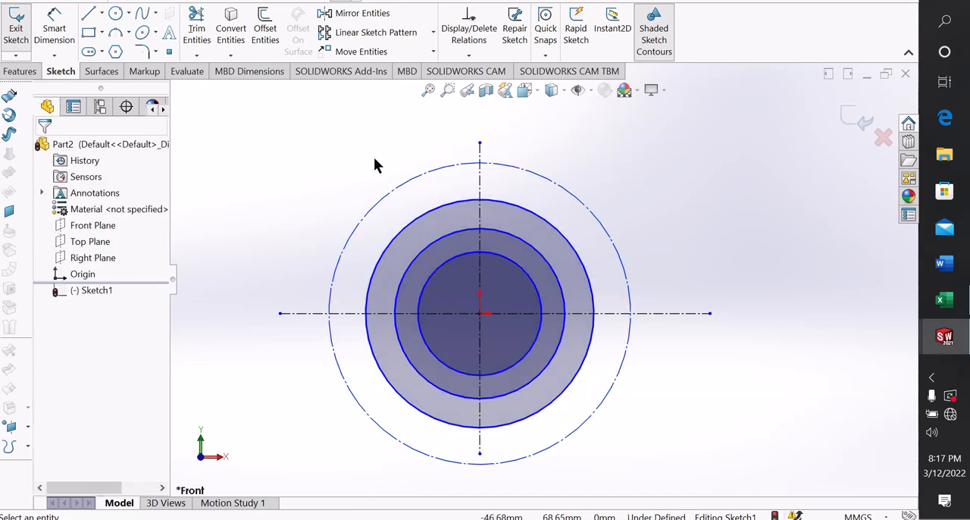
{"action": "left_click", "coordinate": [455, 238]}
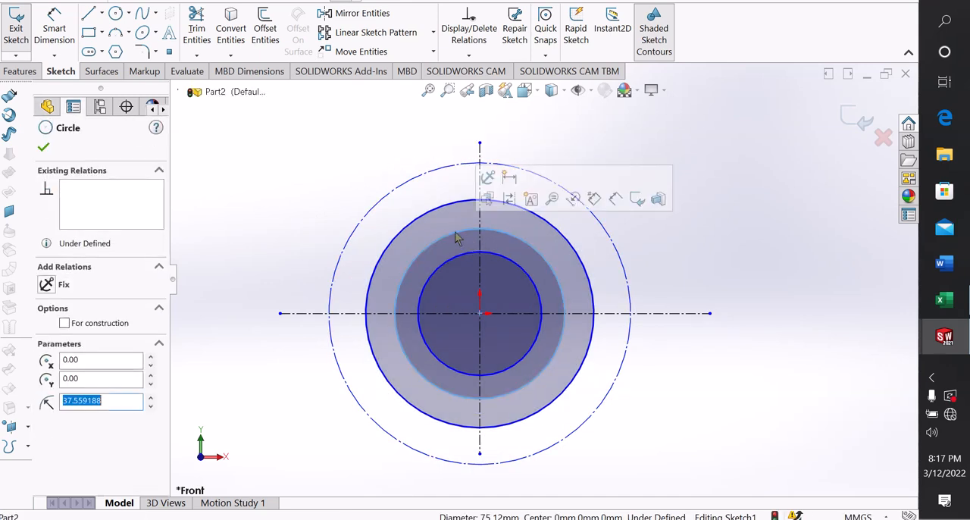
{"action": "left_click", "coordinate": [509, 198]}
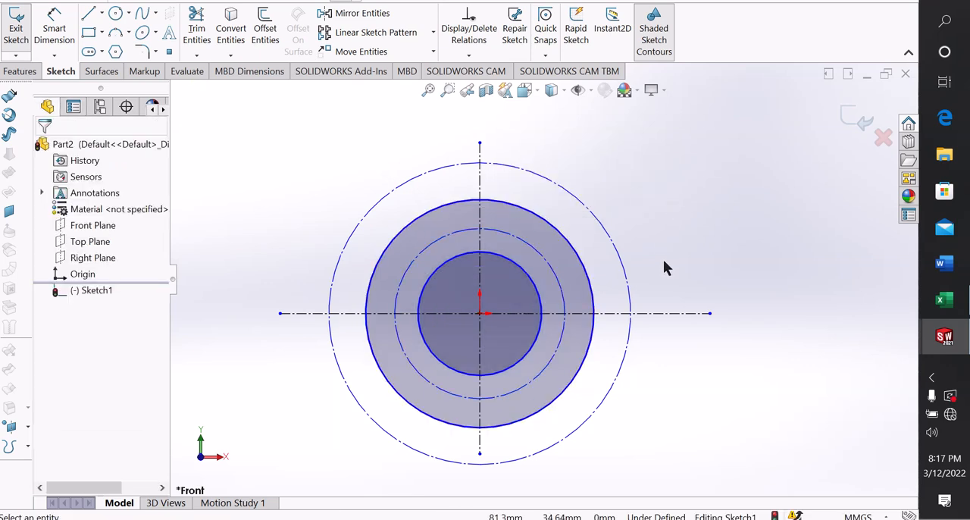
Dimension the outermost construction circle with a diameter of 114 mm
{"action": "left_click", "coordinate": [54, 36]}
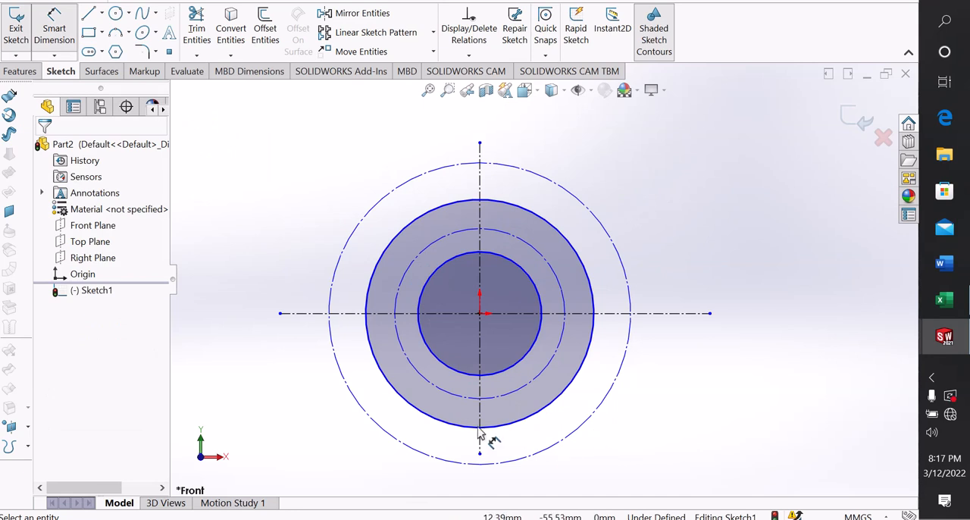
{"action": "left_click", "coordinate": [367, 218]}
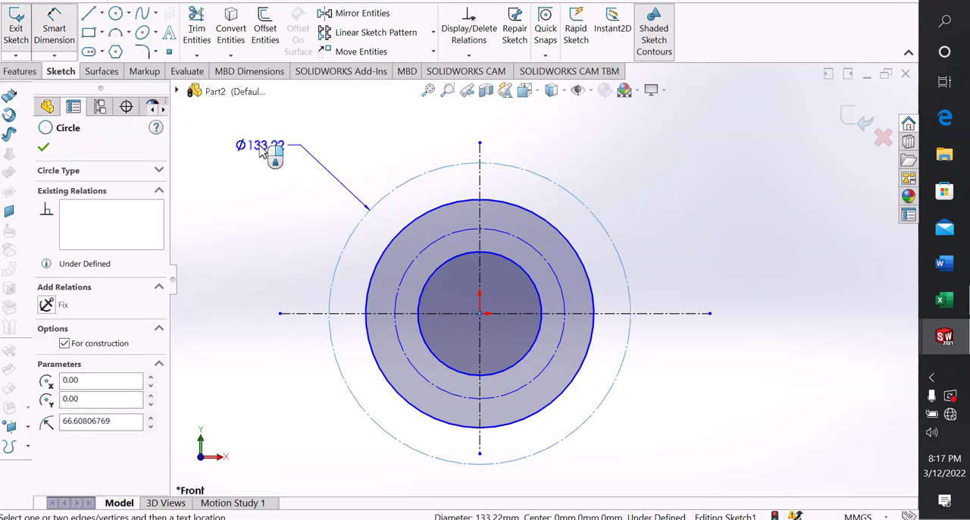
{"action": "left_click", "coordinate": [280, 151]}
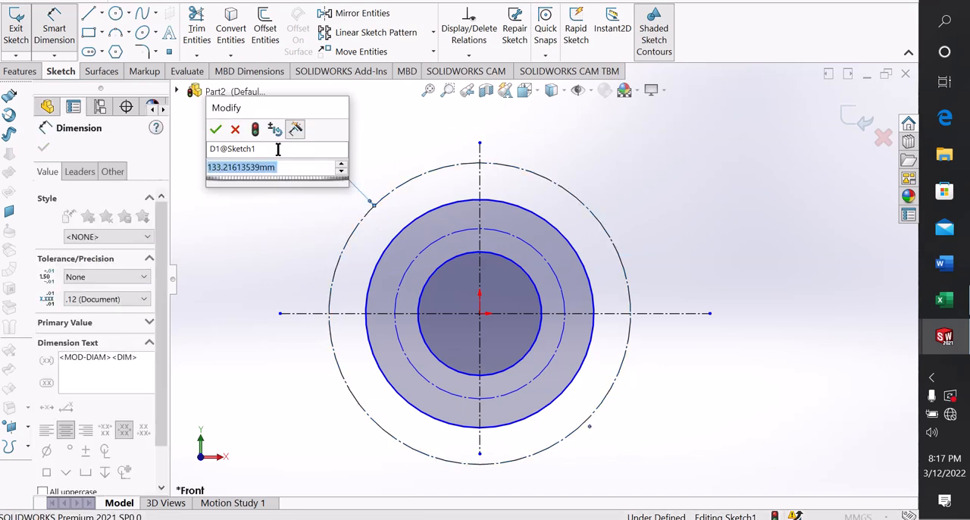
{"action": "type", "text": "114"}
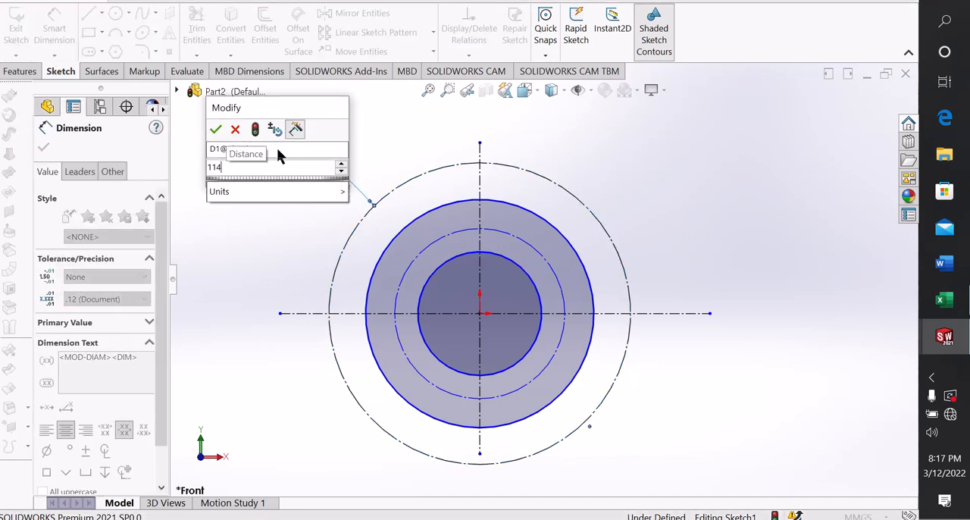
{"action": "key", "text": "Return"}
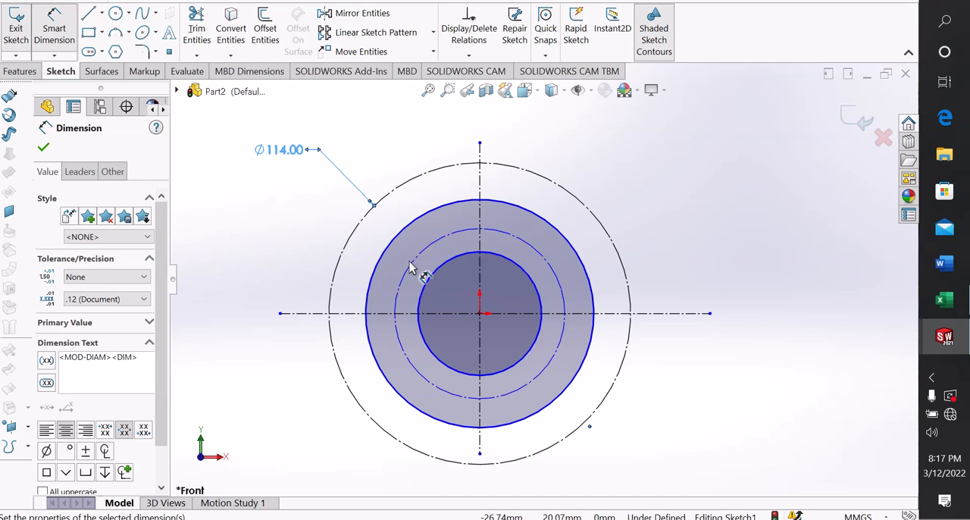
Dimension the larger solid circle with a diameter of 80 mm
{"action": "left_click", "coordinate": [381, 260]}
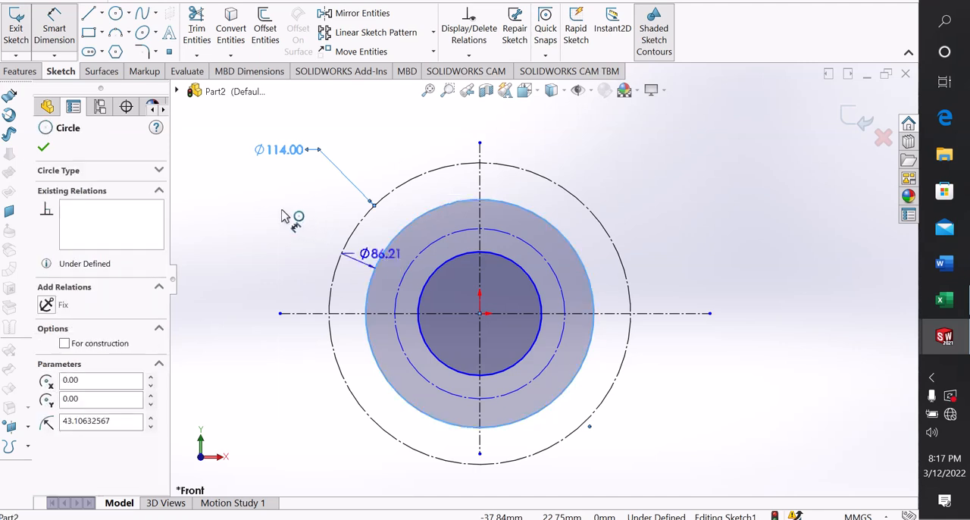
{"action": "left_click", "coordinate": [258, 195]}
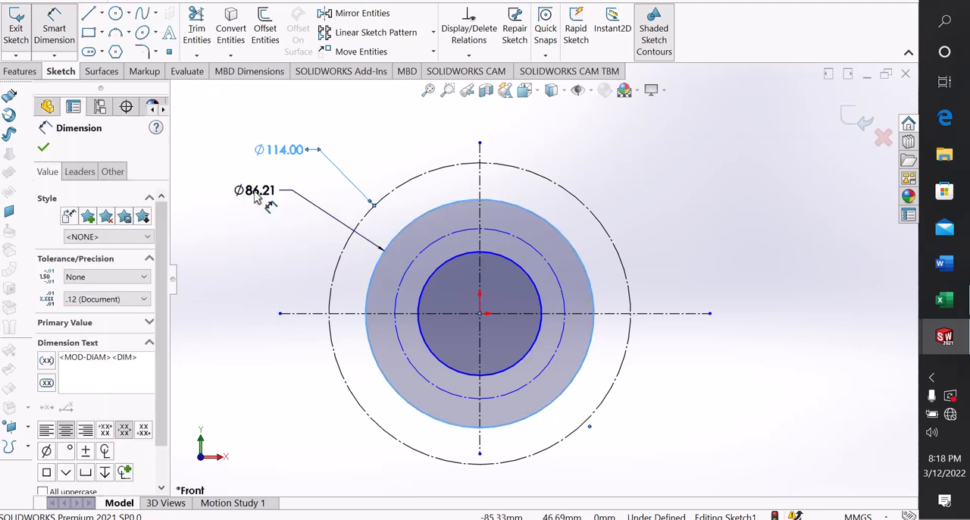
{"action": "type", "text": "80"}
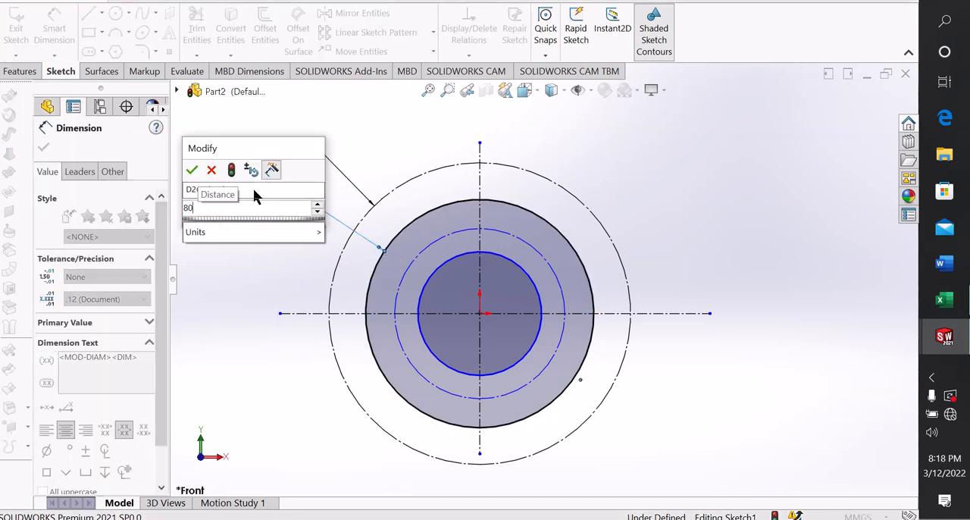
{"action": "key", "text": "Return"}
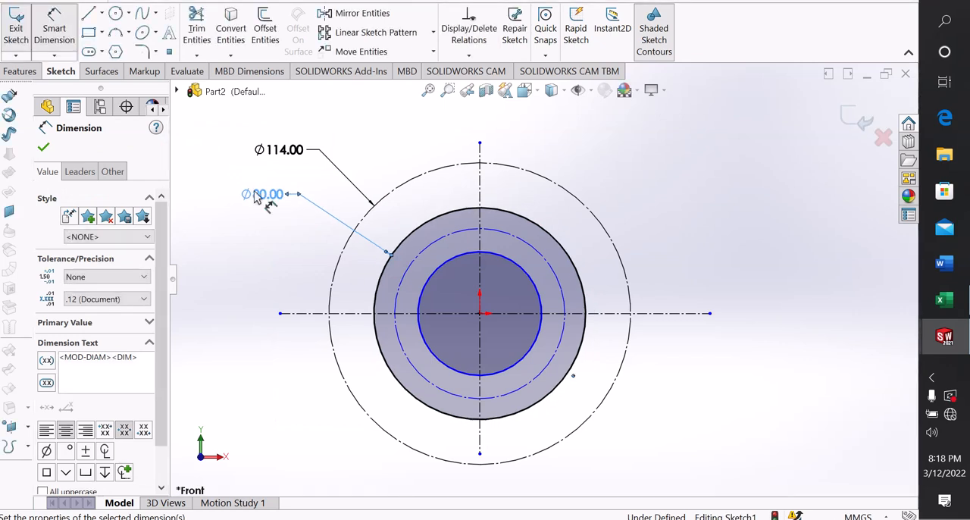
Dimension the inner construction circle with a diameter of 60 mm
{"action": "left_click", "coordinate": [397, 307]}
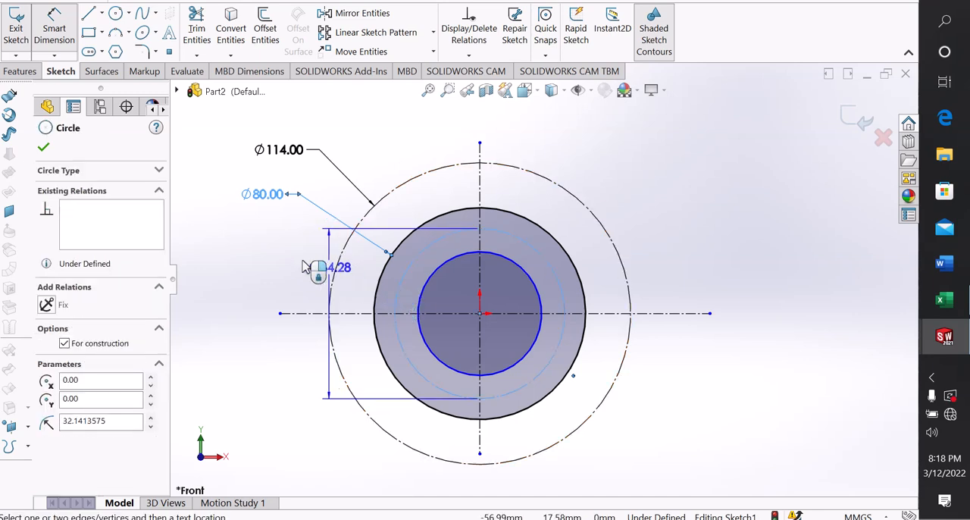
{"action": "left_click", "coordinate": [269, 225]}
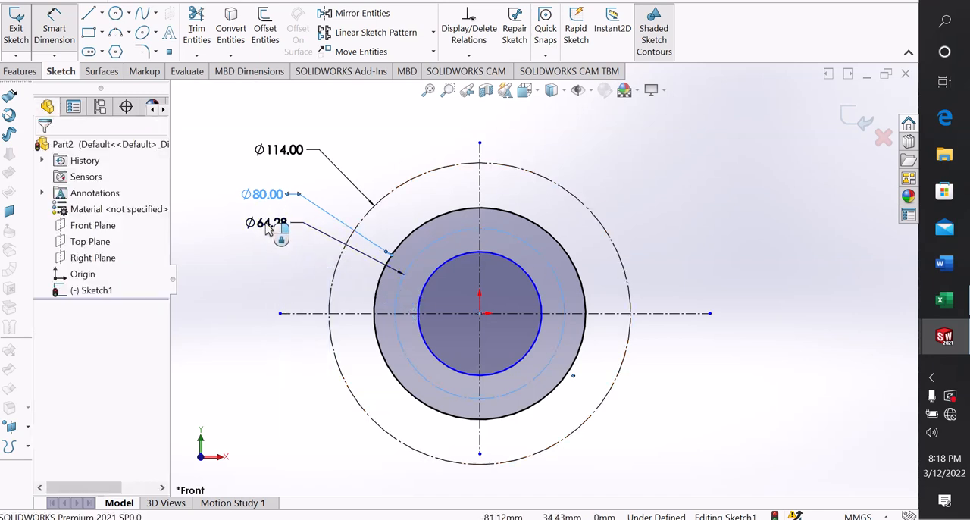
{"action": "type", "text": "6"}
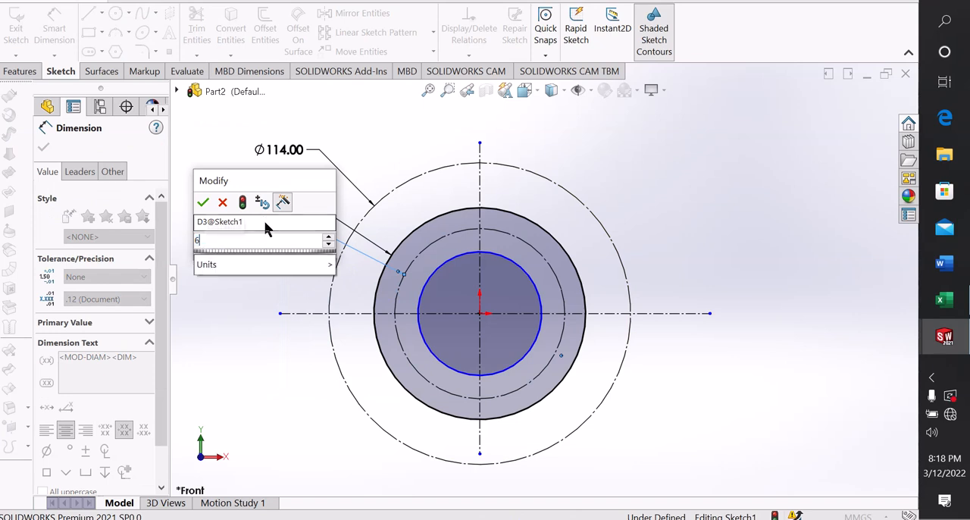
{"action": "type", "text": "0"}
{"action": "key", "text": "Return"}
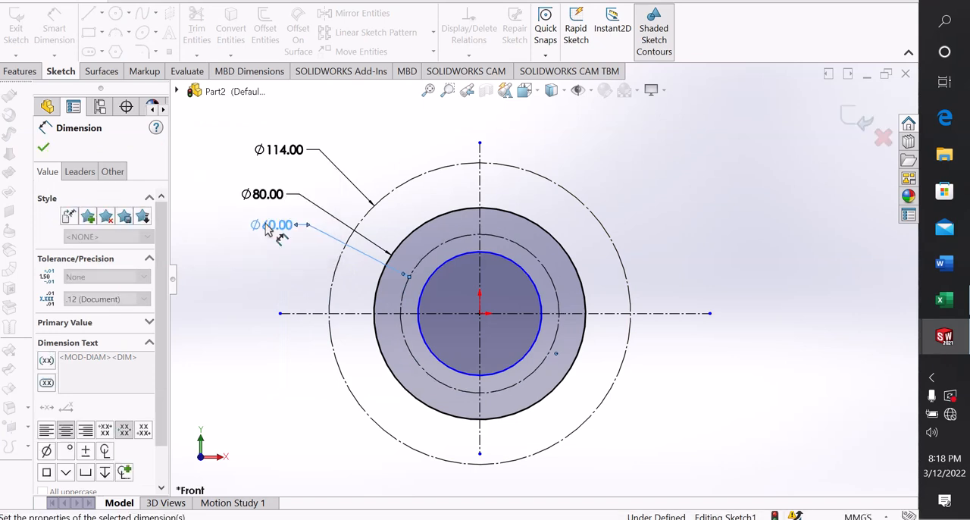
Dimension the innermost solid circle with a diameter of 40 mm and finish dimensioning
{"action": "left_click", "coordinate": [423, 291]}
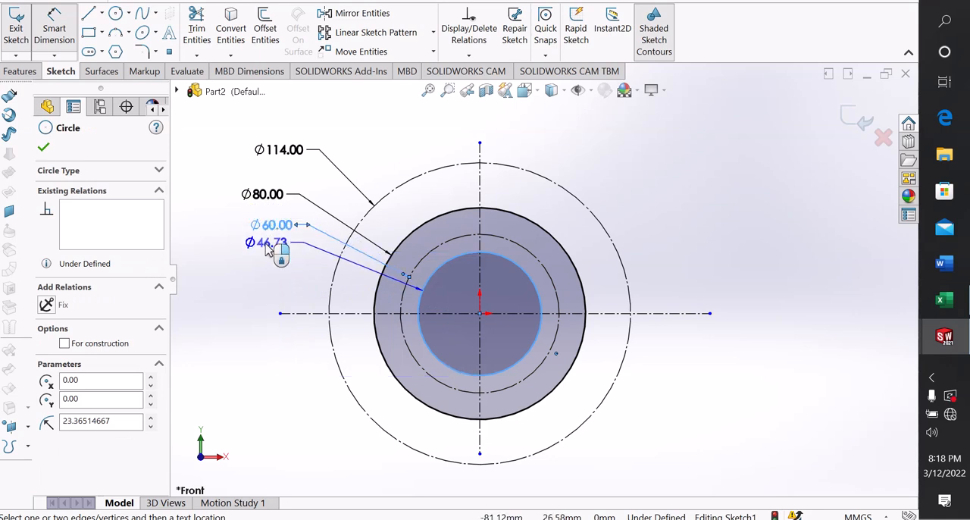
{"action": "left_click", "coordinate": [267, 250]}
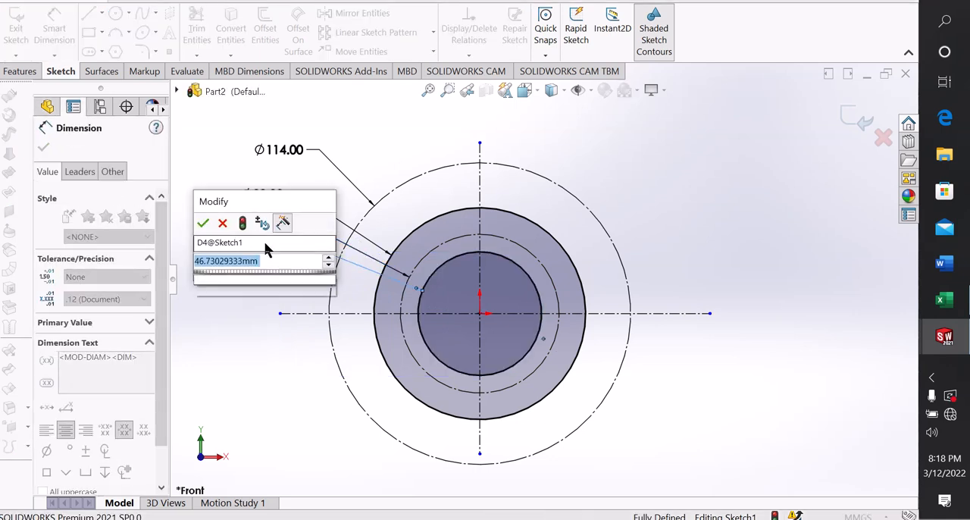
{"action": "type", "text": "40"}
{"action": "key", "text": "Return"}
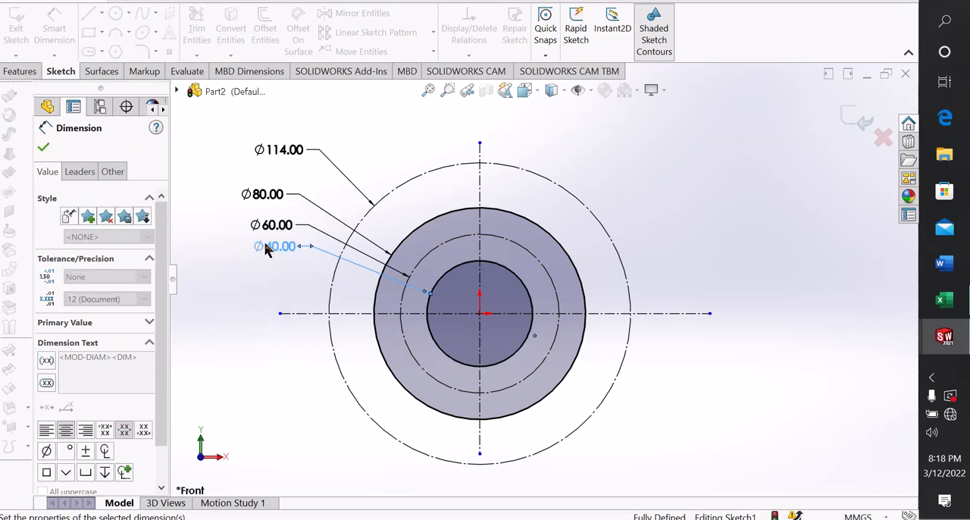
{"action": "left_click", "coordinate": [673, 218]}
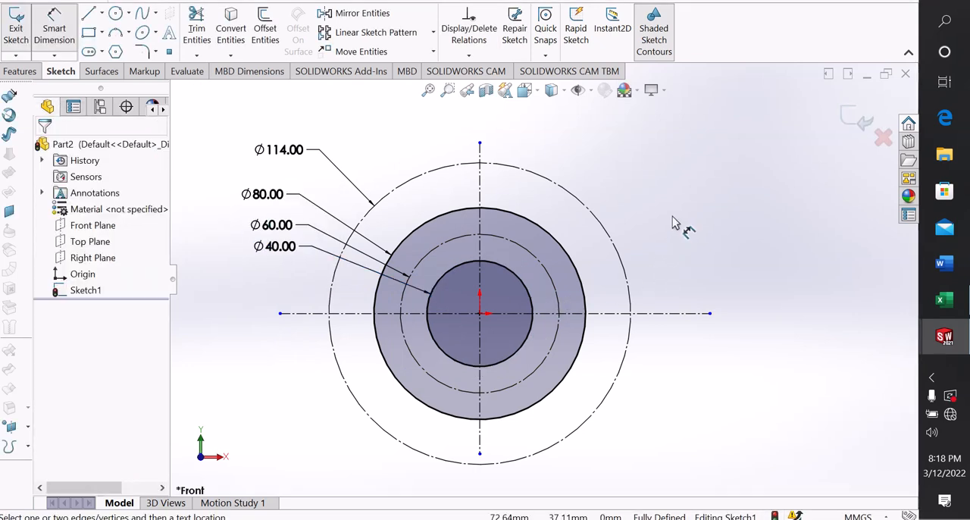
{"action": "right_click", "coordinate": [720, 174]}
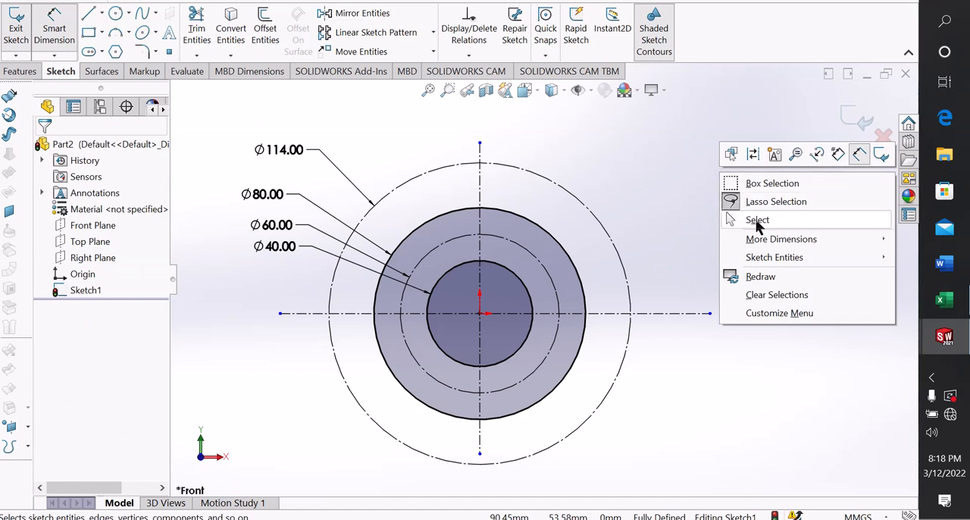
{"action": "left_click", "coordinate": [757, 219]}
Draw a vertical line about 17 mm long from the 80 mm circle up to the 114 mm construction circle, just left of the vertical centerline
{"action": "scroll", "coordinate": [492, 182], "scroll_direction": "up", "scroll_amount": 1}
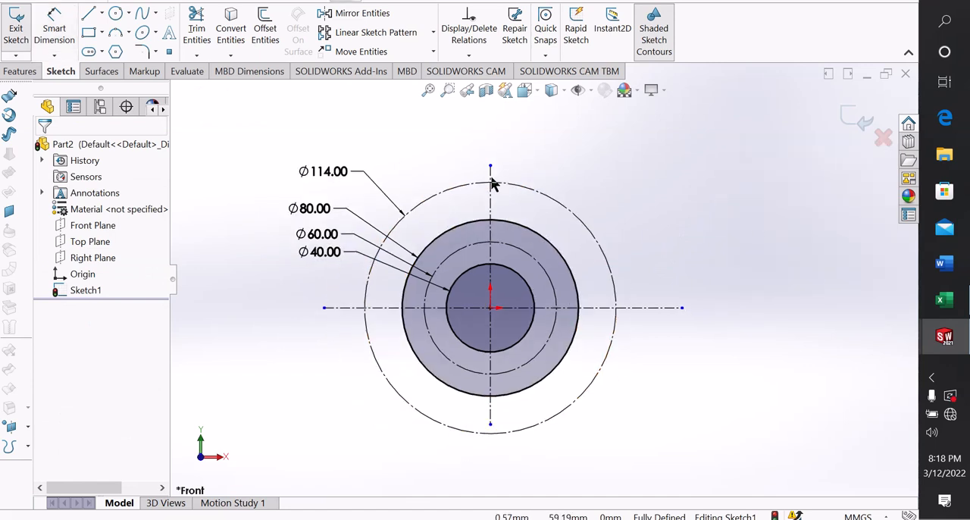
{"action": "scroll", "coordinate": [492, 180], "scroll_direction": "down", "scroll_amount": 1}
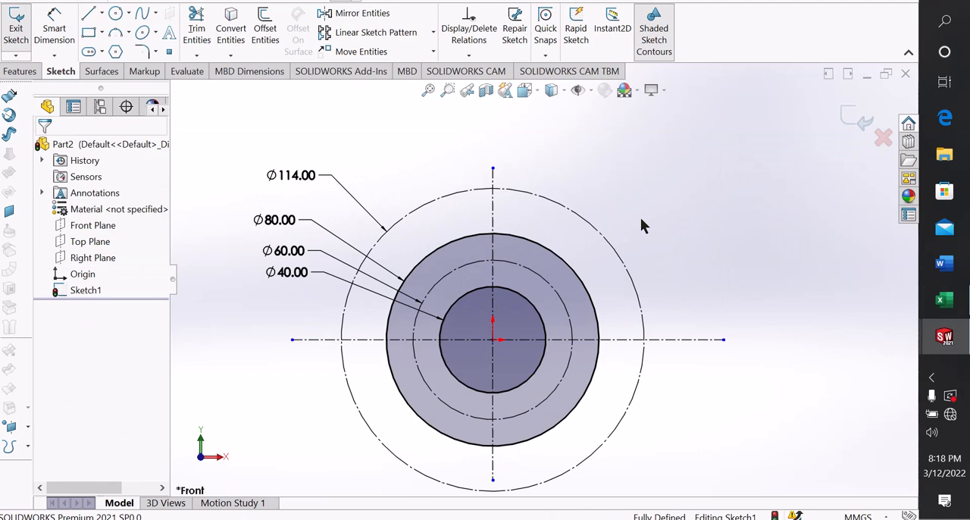
{"action": "left_click", "coordinate": [89, 16]}
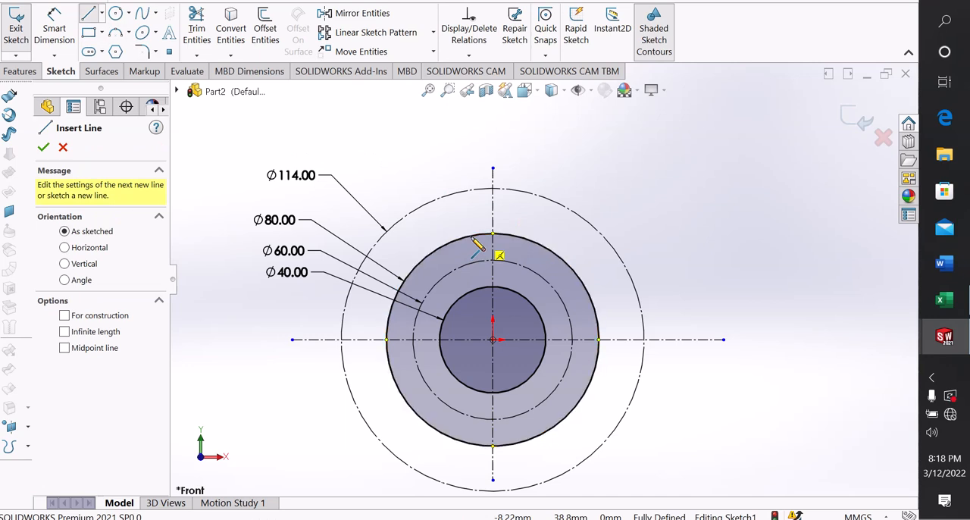
{"action": "left_click", "coordinate": [472, 237]}
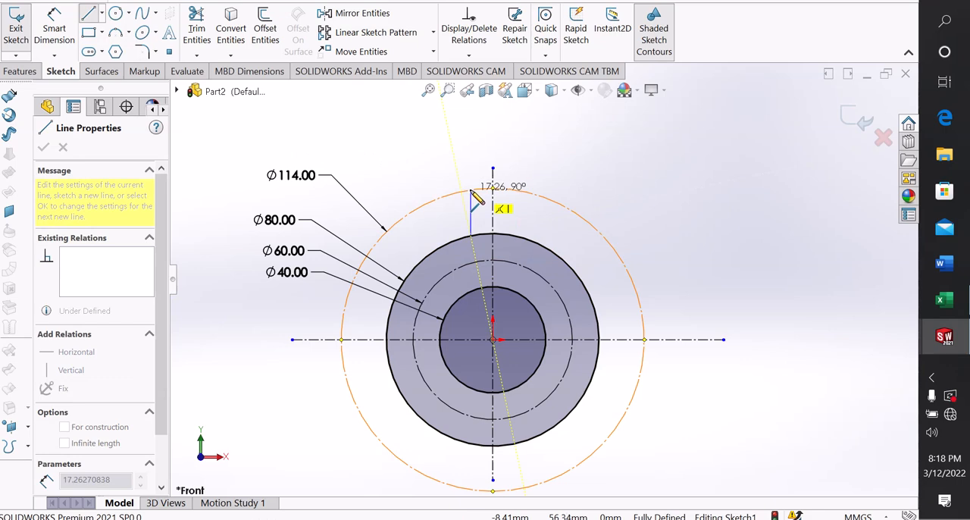
{"action": "left_click", "coordinate": [471, 190]}
{"action": "right_click", "coordinate": [473, 191]}
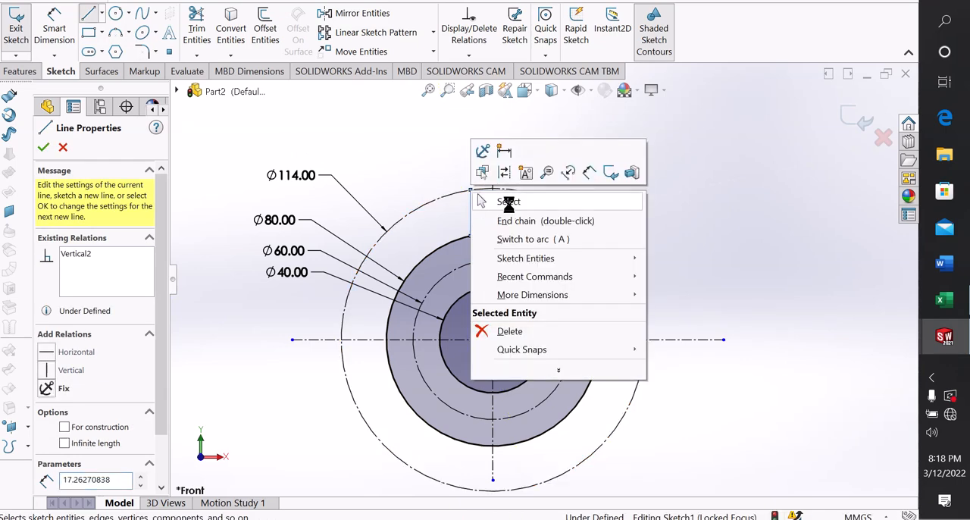
{"action": "left_click", "coordinate": [479, 218]}
Mirror the short vertical line about the vertical centerline, keeping the original
{"action": "scroll", "coordinate": [478, 218], "scroll_direction": "down", "scroll_amount": 2}
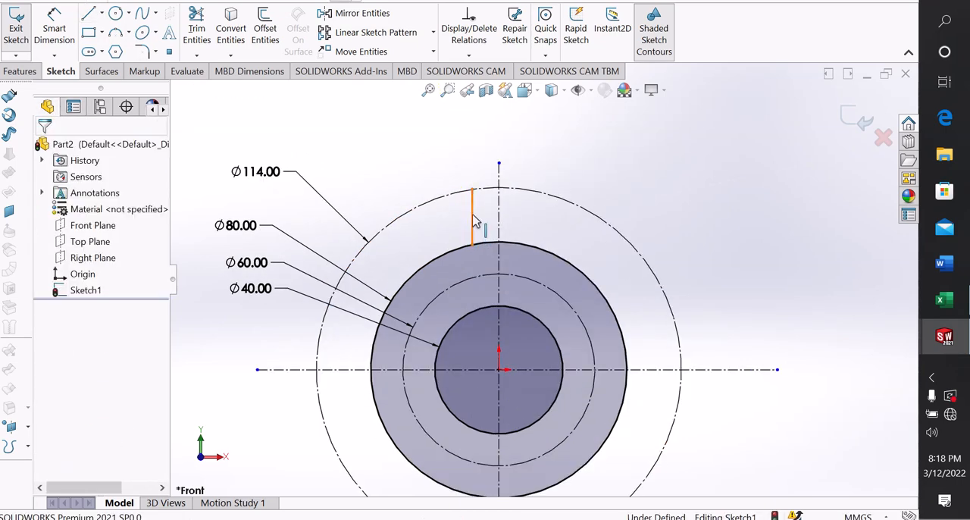
{"action": "left_click", "coordinate": [472, 216]}
{"action": "left_click", "coordinate": [524, 162]}
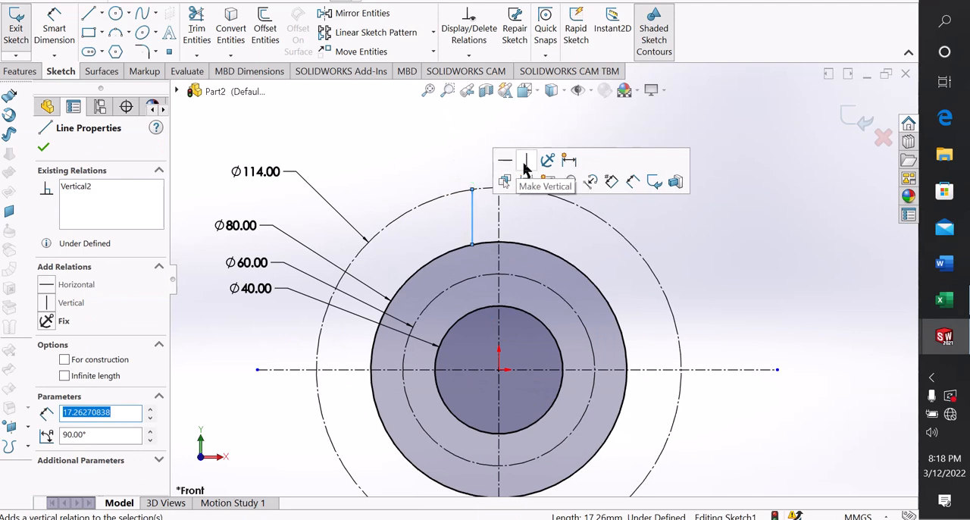
{"action": "left_click", "coordinate": [474, 218]}
{"action": "left_click", "coordinate": [400, 130]}
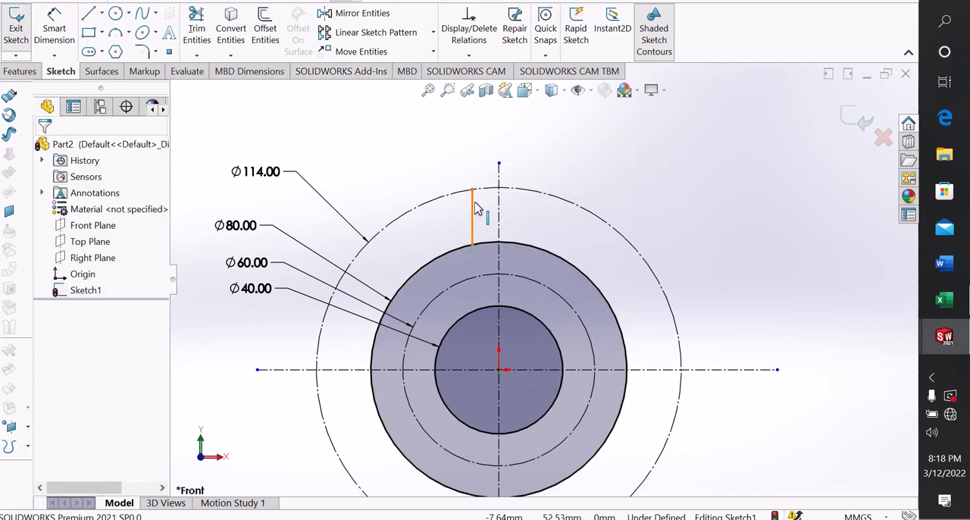
{"action": "left_click", "coordinate": [477, 211]}
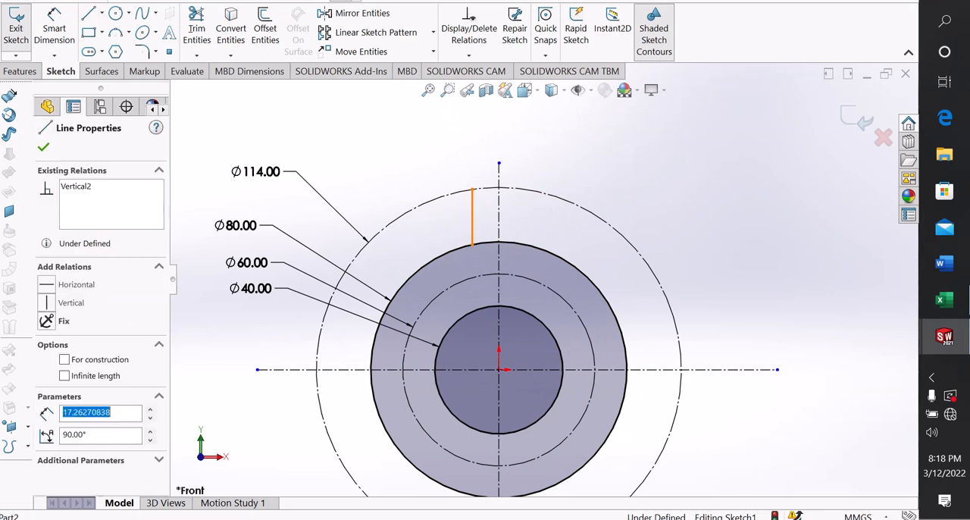
{"action": "left_click", "coordinate": [363, 14]}
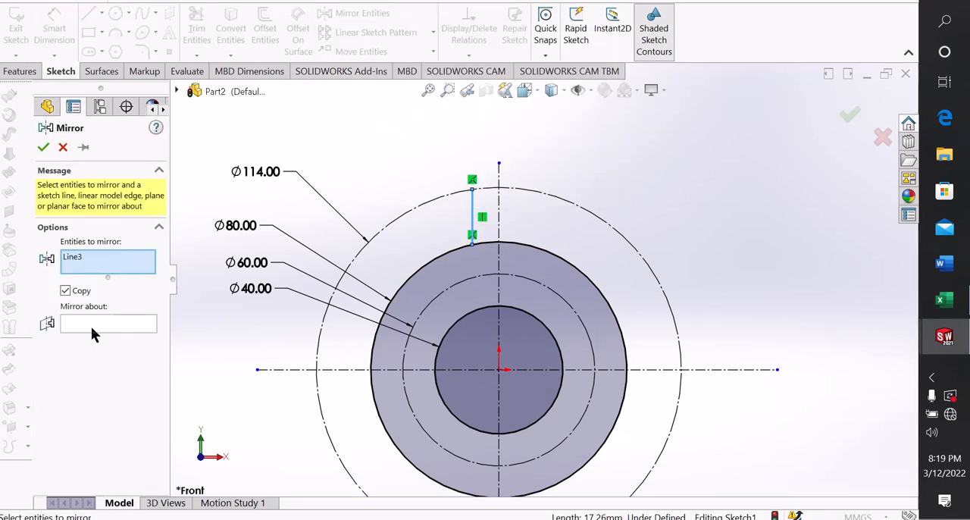
{"action": "left_click", "coordinate": [94, 321]}
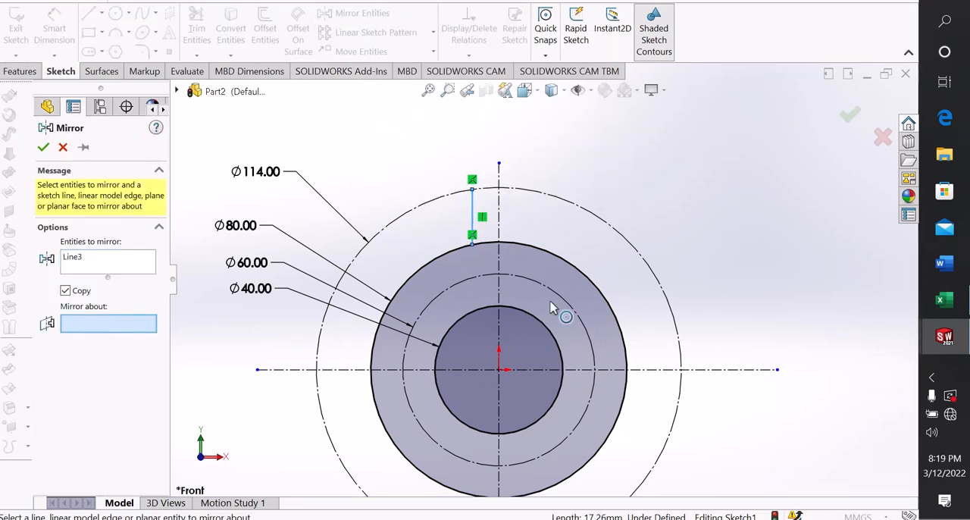
{"action": "left_click", "coordinate": [498, 221]}
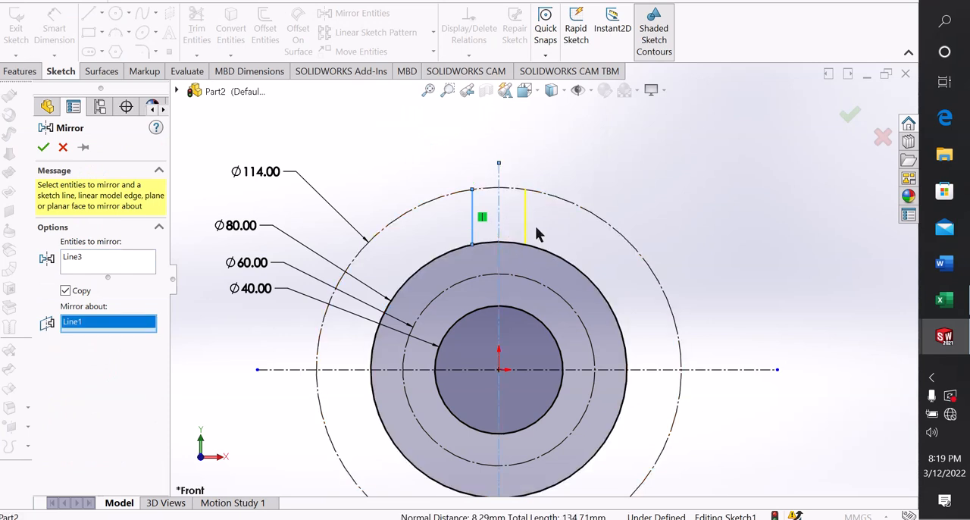
{"action": "left_click", "coordinate": [44, 147]}
Add a Symmetric relation between the two short vertical lines about the vertical centerline
{"action": "scroll", "coordinate": [546, 239], "scroll_direction": "down", "scroll_amount": 2}
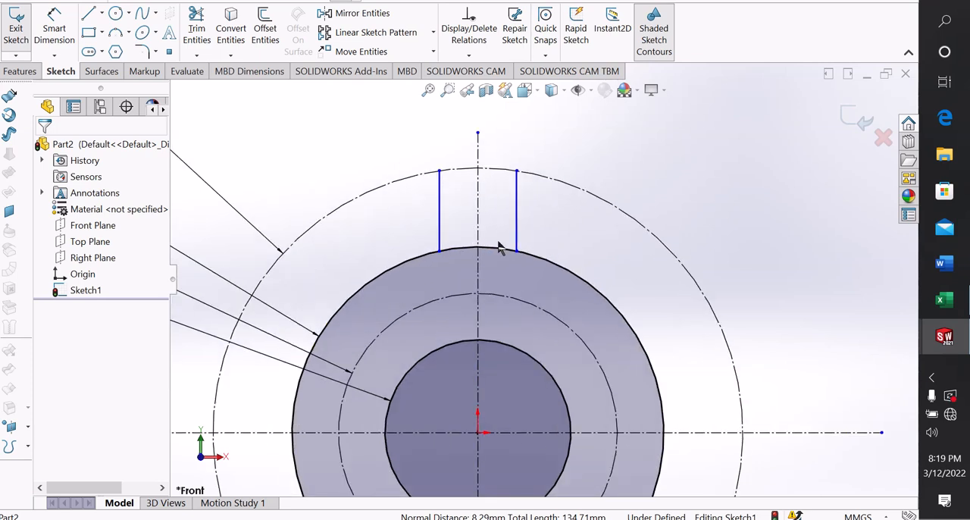
{"action": "left_click", "coordinate": [516, 196]}
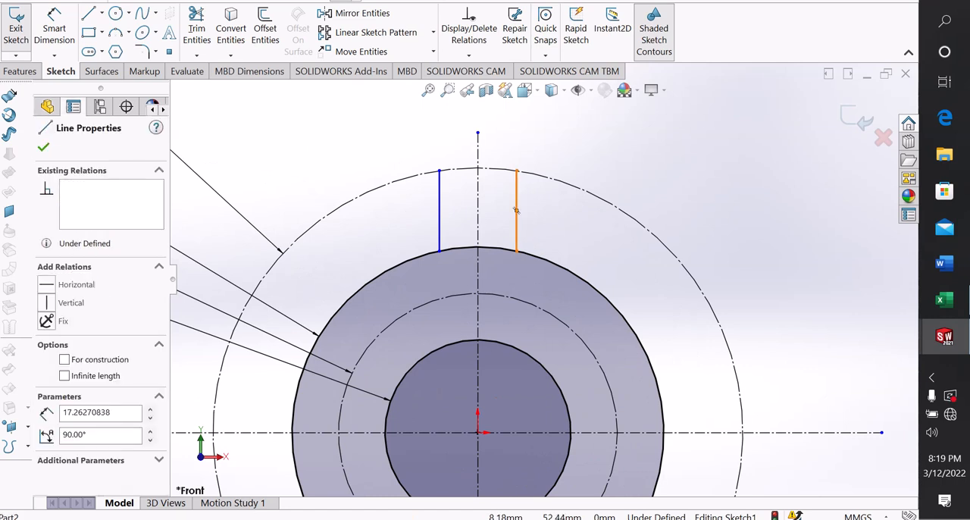
{"action": "left_click", "coordinate": [441, 206], "text": "ctrl"}
{"action": "left_click", "coordinate": [478, 187]}
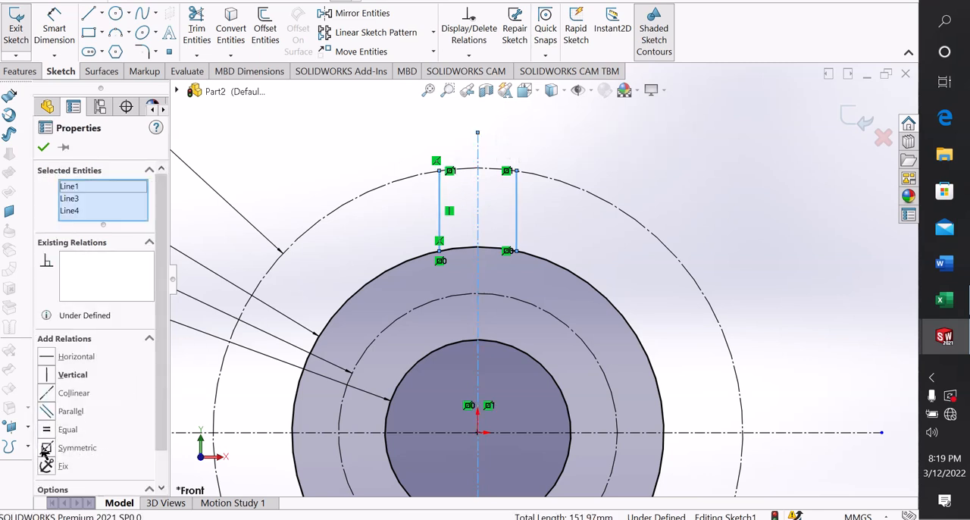
{"action": "left_click", "coordinate": [46, 447]}
{"action": "left_click", "coordinate": [267, 210]}
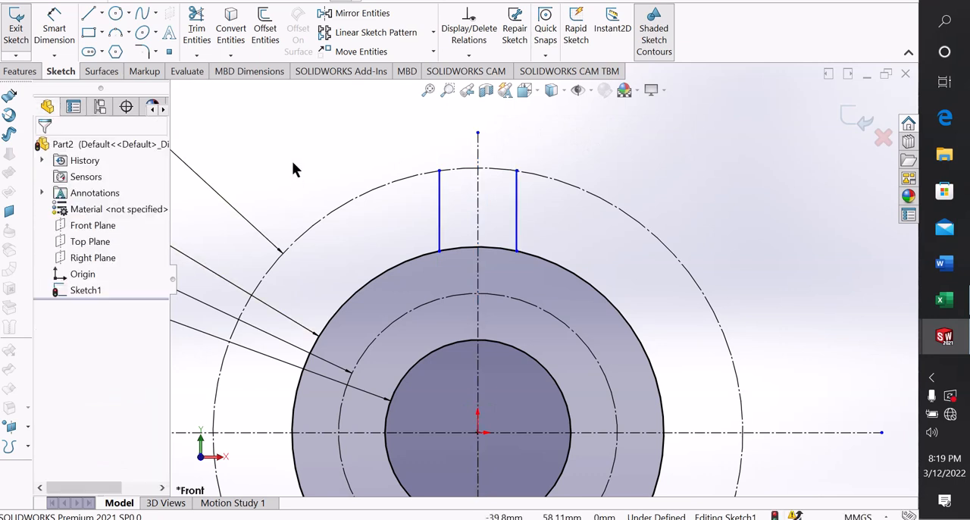
Draw a 3 Point Arc with a radius of about 8.45 mm, bulging outward between the upper ends of the two vertical lines
{"action": "left_click", "coordinate": [128, 32]}
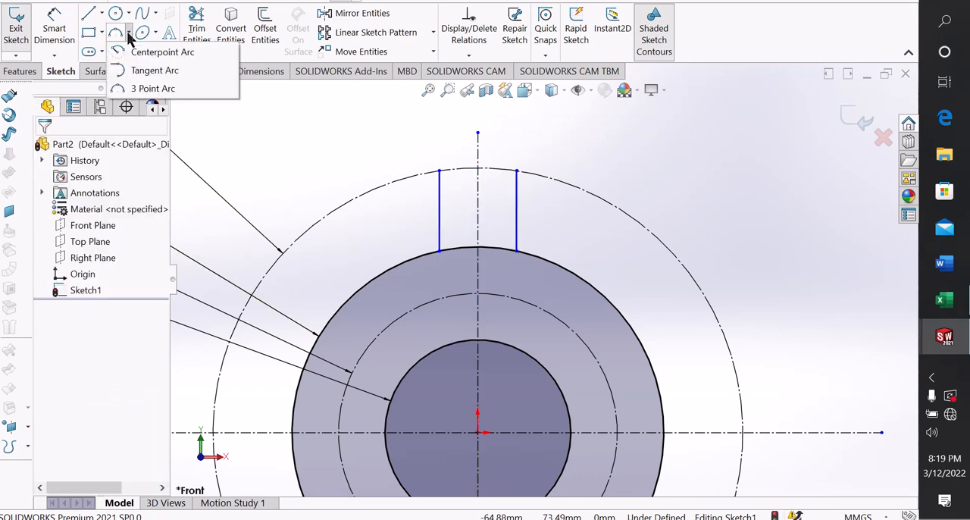
{"action": "left_click", "coordinate": [137, 88]}
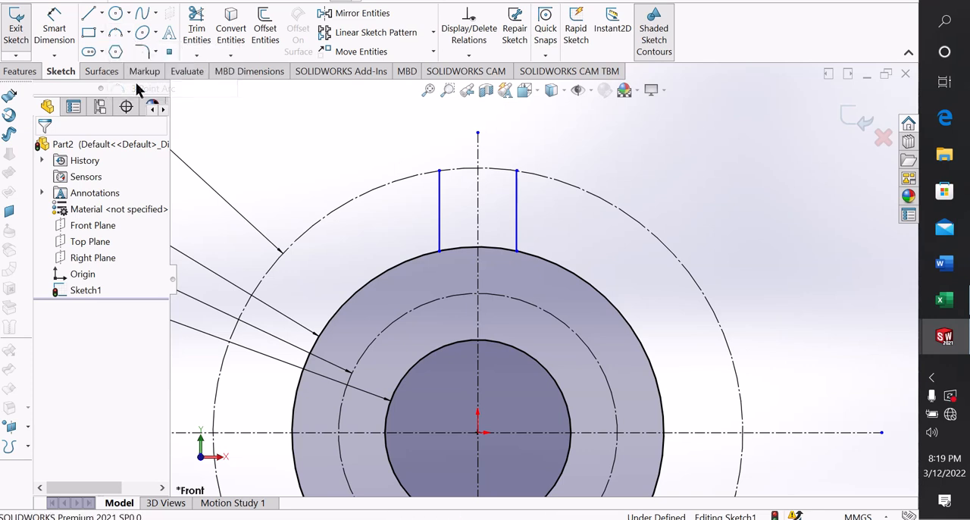
{"action": "left_click", "coordinate": [439, 170]}
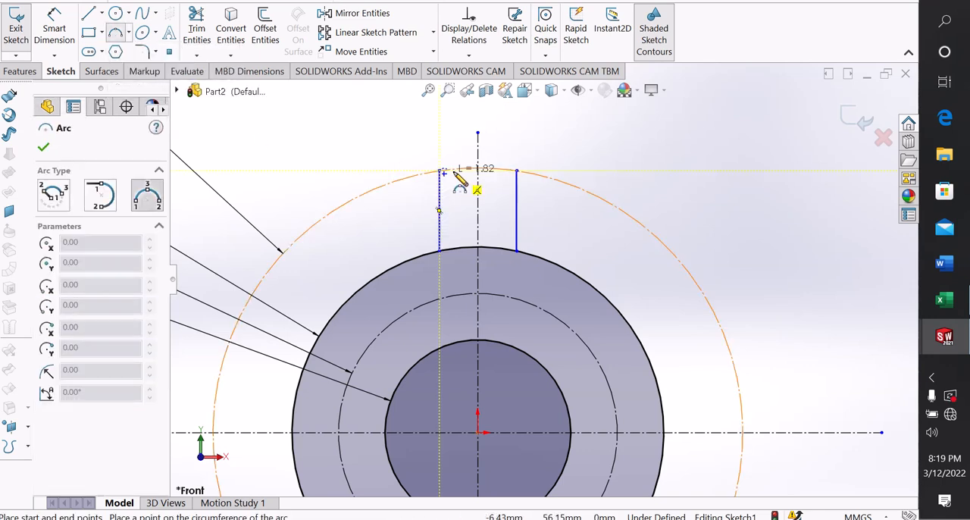
{"action": "left_click", "coordinate": [516, 170]}
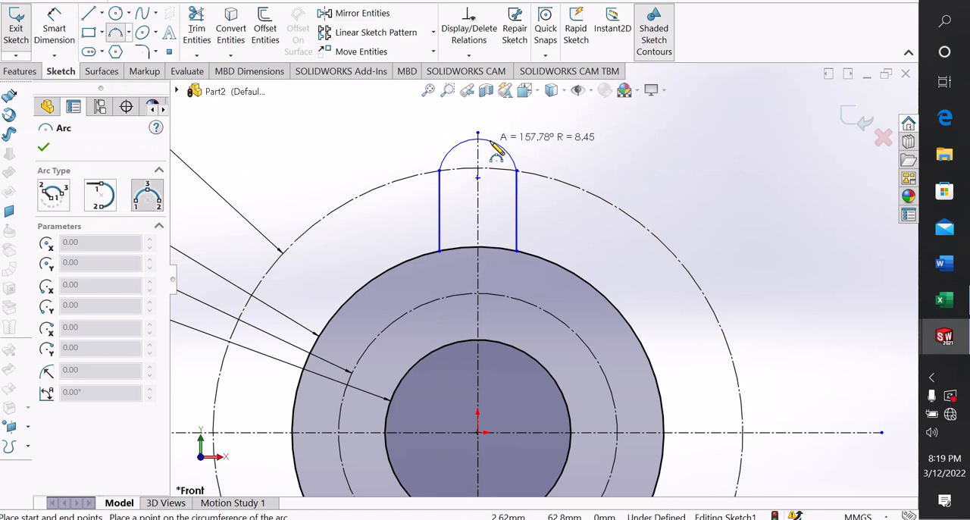
{"action": "left_click", "coordinate": [497, 149]}
{"action": "right_click", "coordinate": [497, 148]}
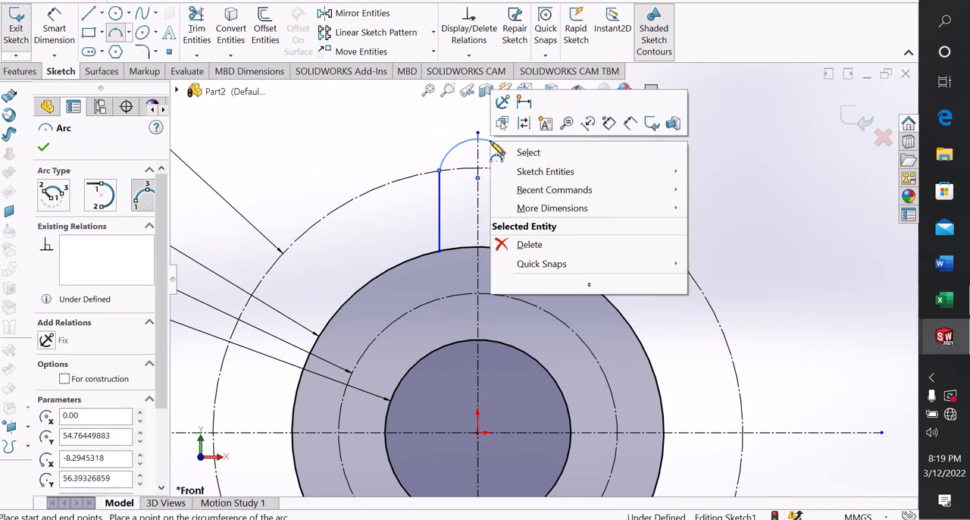
{"action": "left_click", "coordinate": [521, 151]}
Make the arc tangent to the vertical lines at both of its endpoints
{"action": "scroll", "coordinate": [467, 172], "scroll_direction": "down", "scroll_amount": 1}
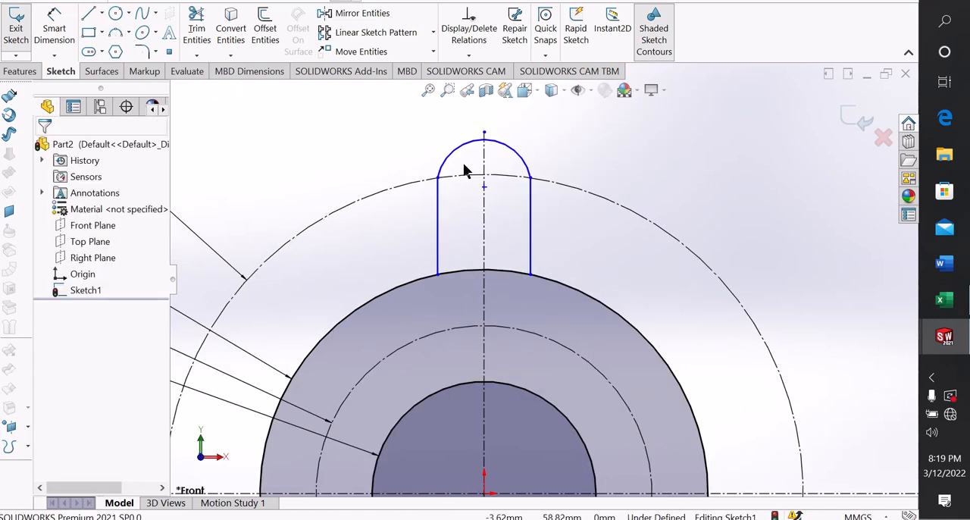
{"action": "left_click", "coordinate": [438, 179]}
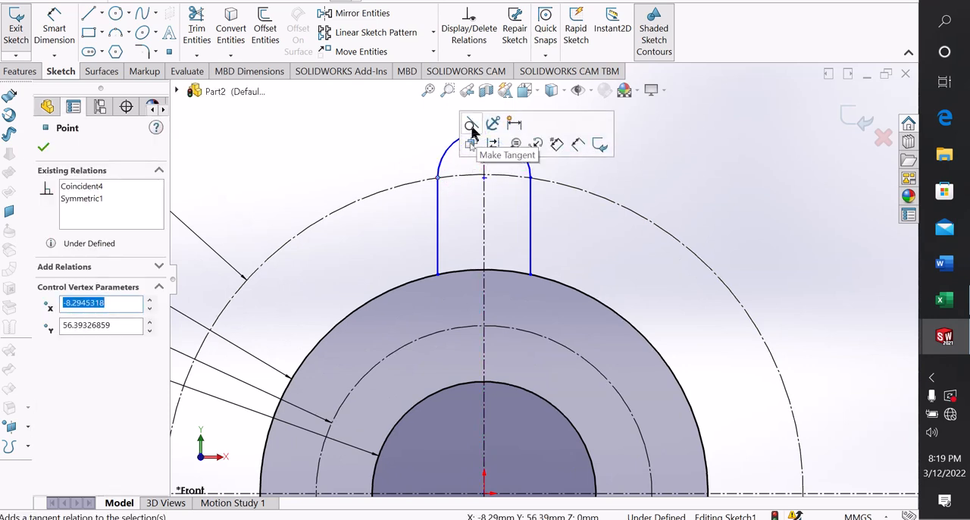
{"action": "left_click", "coordinate": [382, 129]}
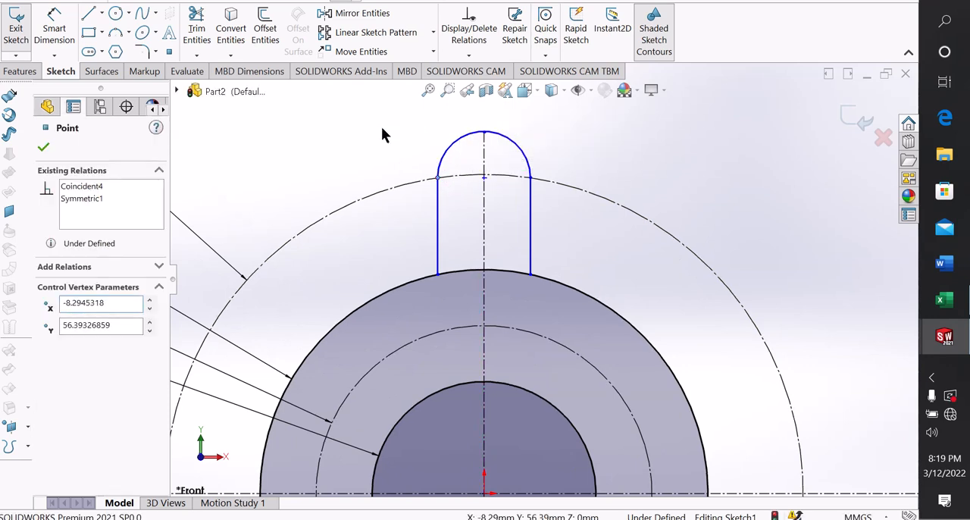
{"action": "left_click", "coordinate": [527, 175]}
{"action": "left_click", "coordinate": [549, 197]}
{"action": "left_click", "coordinate": [532, 178]}
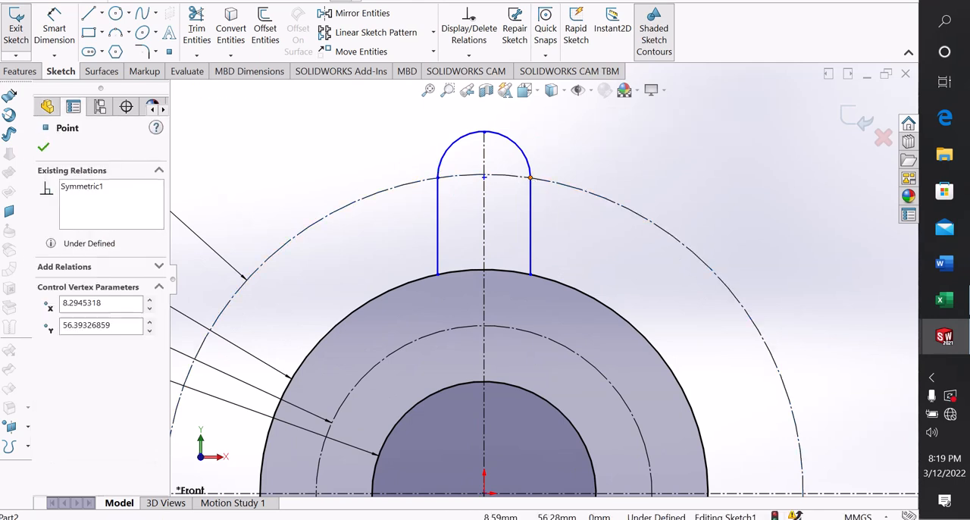
{"action": "left_click", "coordinate": [551, 209]}
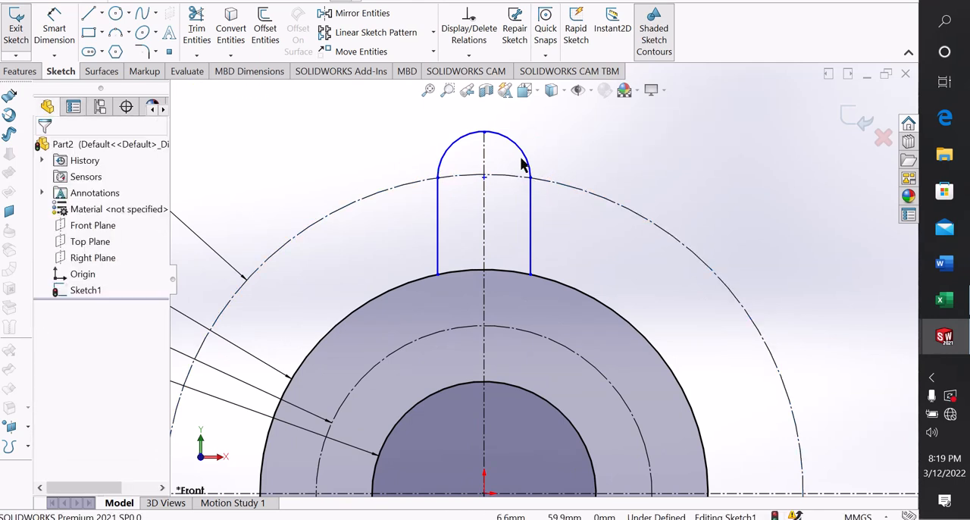
Dimension the distance between the tab's two vertical lines as 26 mm, placing the dimension above the arc
{"action": "scroll", "coordinate": [523, 161], "scroll_direction": "up", "scroll_amount": 1}
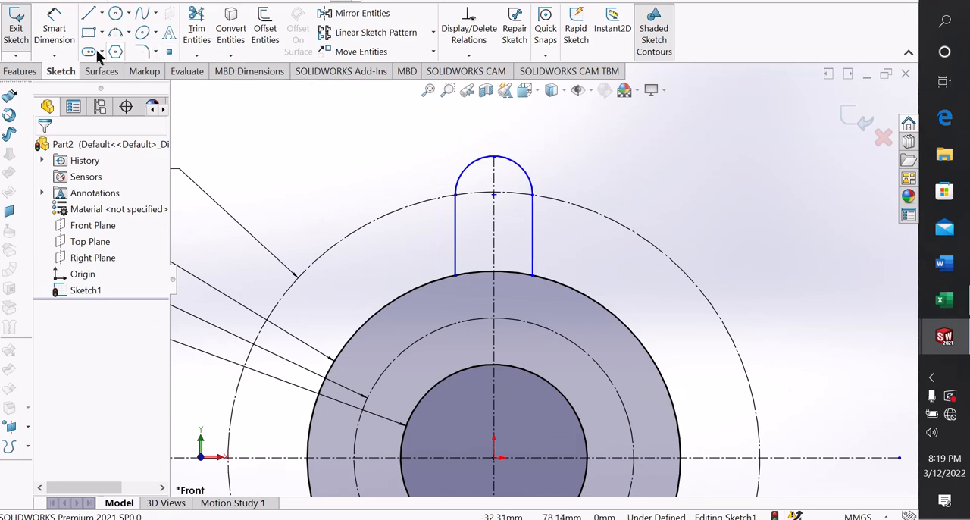
{"action": "left_click", "coordinate": [54, 30]}
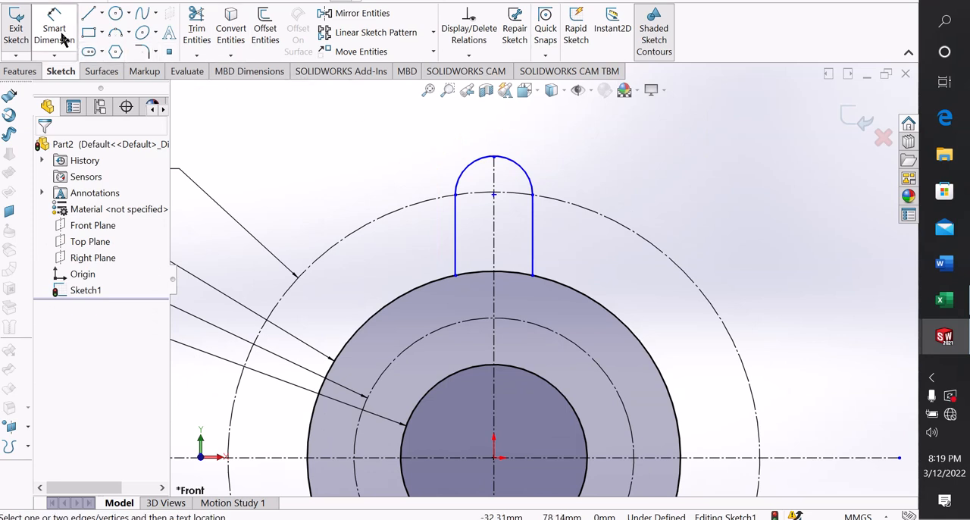
{"action": "left_click", "coordinate": [456, 229]}
{"action": "left_click", "coordinate": [532, 231]}
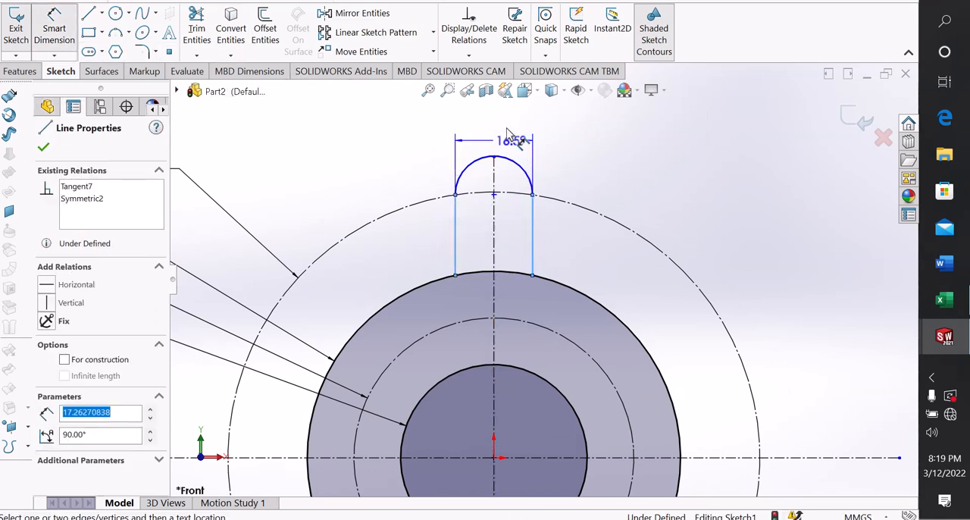
{"action": "left_click", "coordinate": [498, 127]}
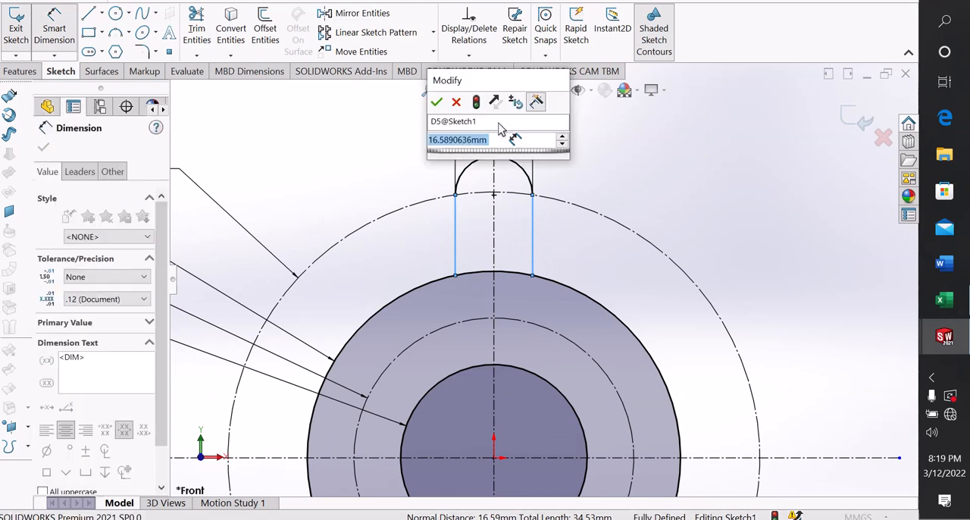
{"action": "type", "text": "2.0"}
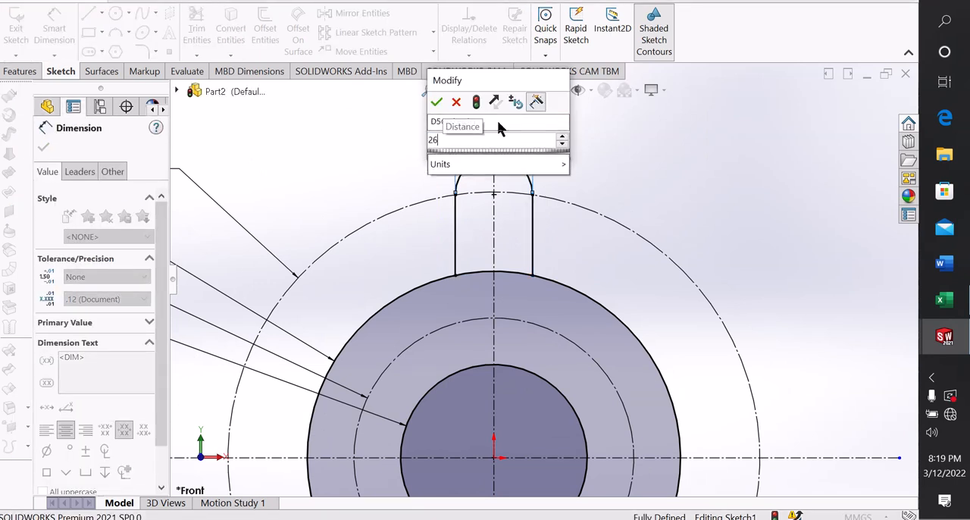
{"action": "key", "text": "Return"}
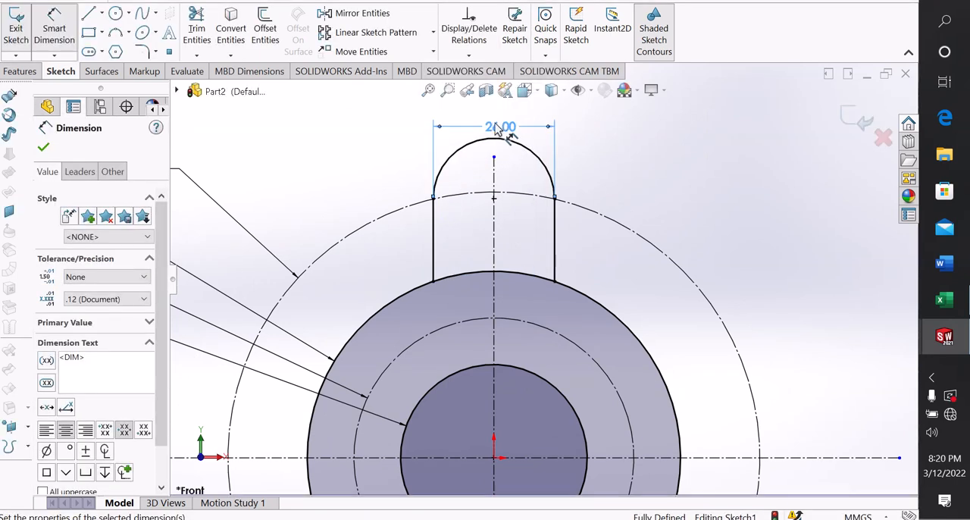
{"action": "left_click", "coordinate": [398, 152]}
{"action": "right_click", "coordinate": [347, 123]}
{"action": "left_click", "coordinate": [383, 169]}
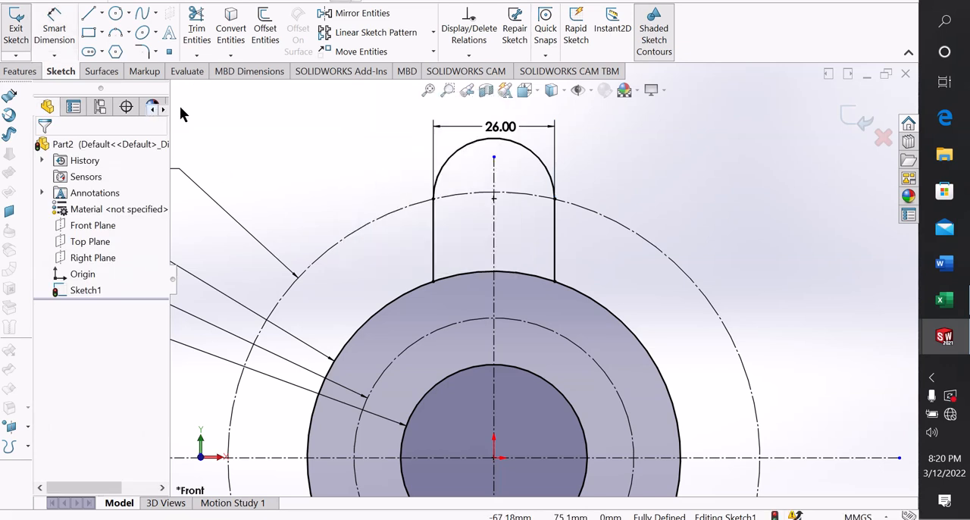
Draw a circle with a radius of about 7.08 mm, centered on the vertical centerline inside the tab's rounded end
{"action": "left_click", "coordinate": [115, 13]}
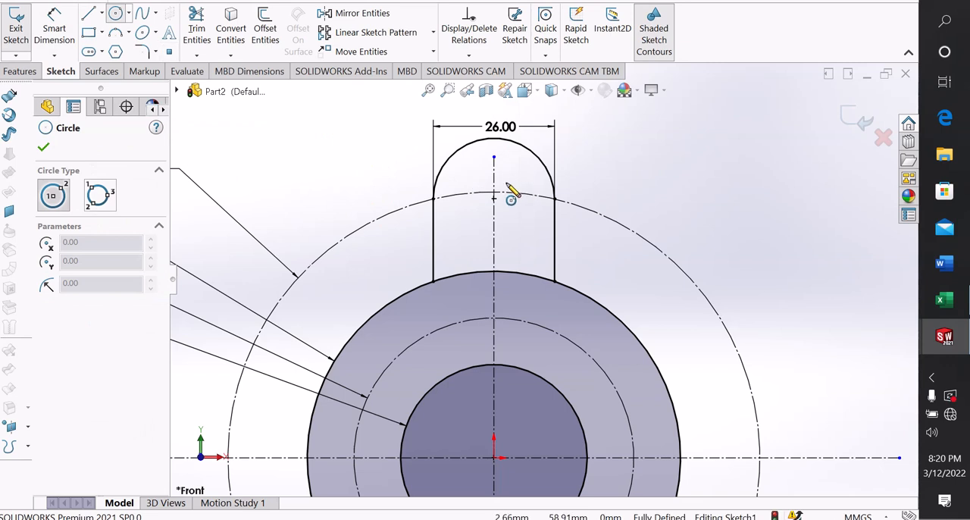
{"action": "scroll", "coordinate": [509, 188], "scroll_direction": "down", "scroll_amount": 2}
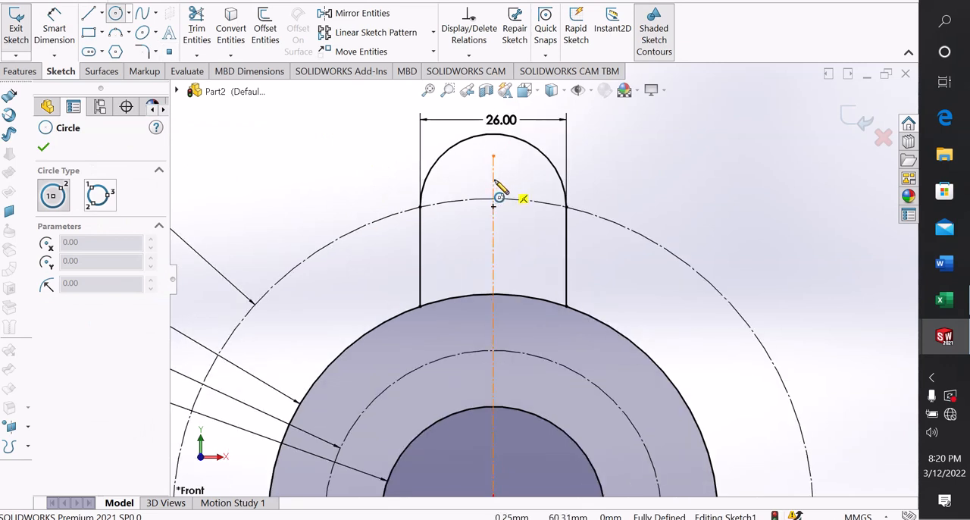
{"action": "left_click", "coordinate": [493, 179]}
{"action": "left_click", "coordinate": [532, 173]}
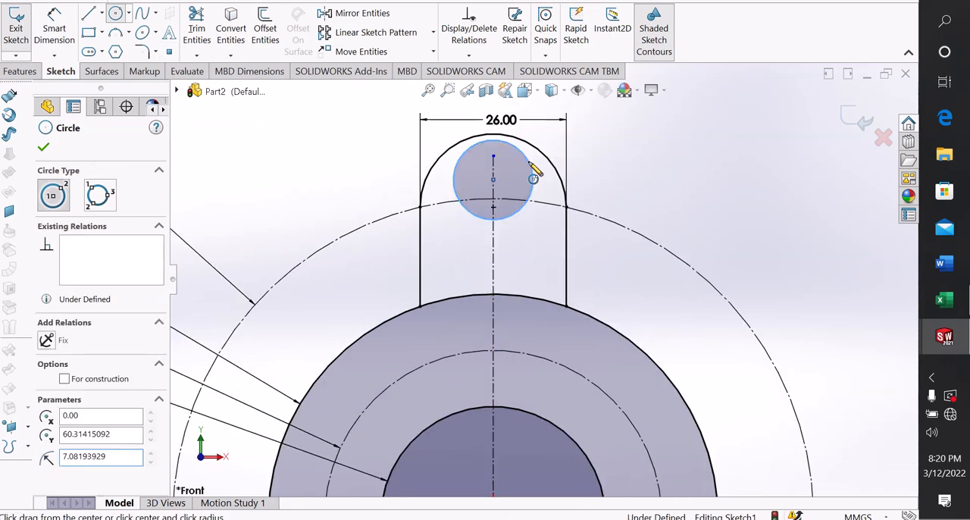
{"action": "right_click", "coordinate": [533, 174]}
{"action": "left_click", "coordinate": [567, 173]}
Make the center of the tab's small circle coincident with the outermost construction circle
{"action": "scroll", "coordinate": [556, 193], "scroll_direction": "down", "scroll_amount": 2}
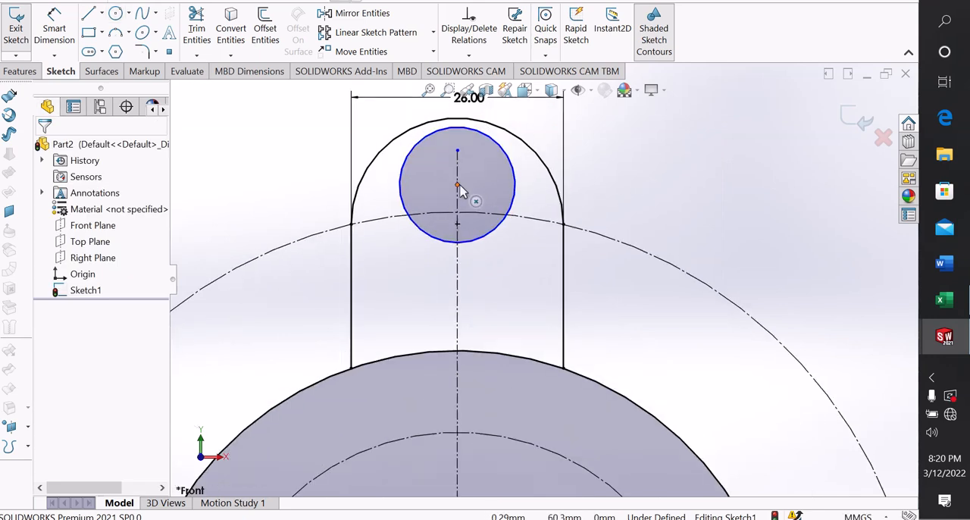
{"action": "left_click", "coordinate": [459, 185]}
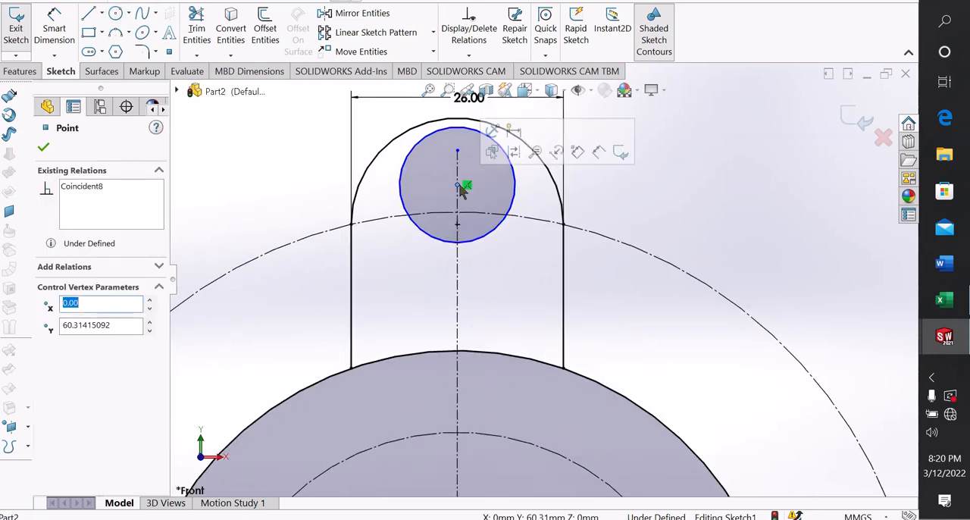
{"action": "left_click", "coordinate": [391, 221], "text": "ctrl"}
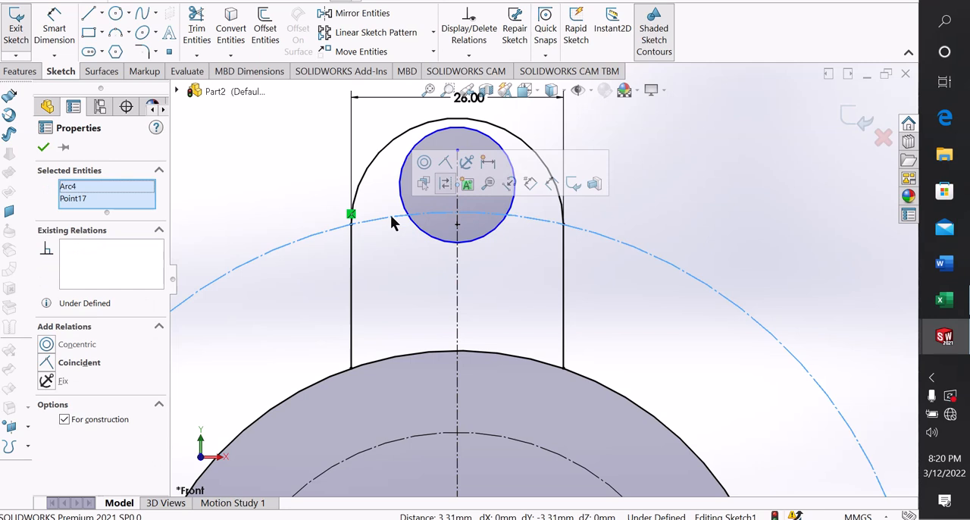
{"action": "left_click", "coordinate": [446, 163]}
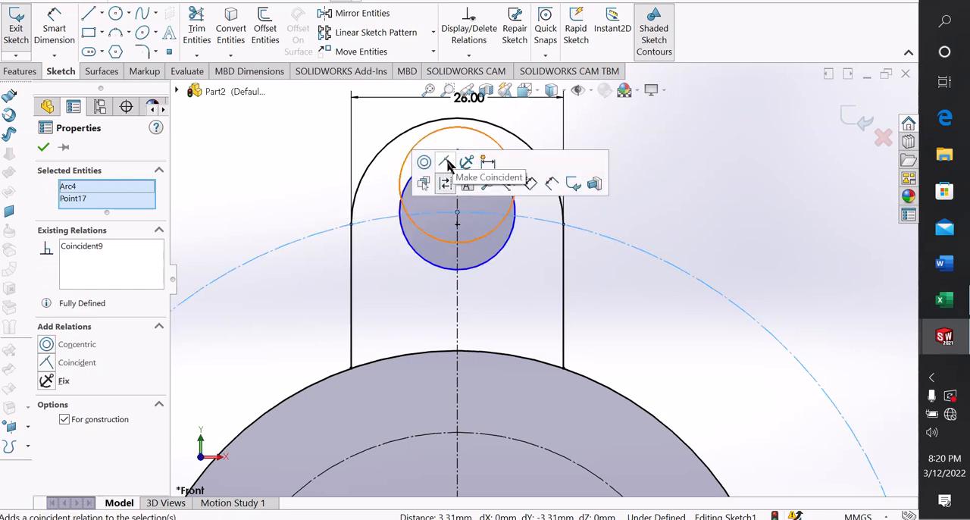
{"action": "left_click", "coordinate": [721, 182]}
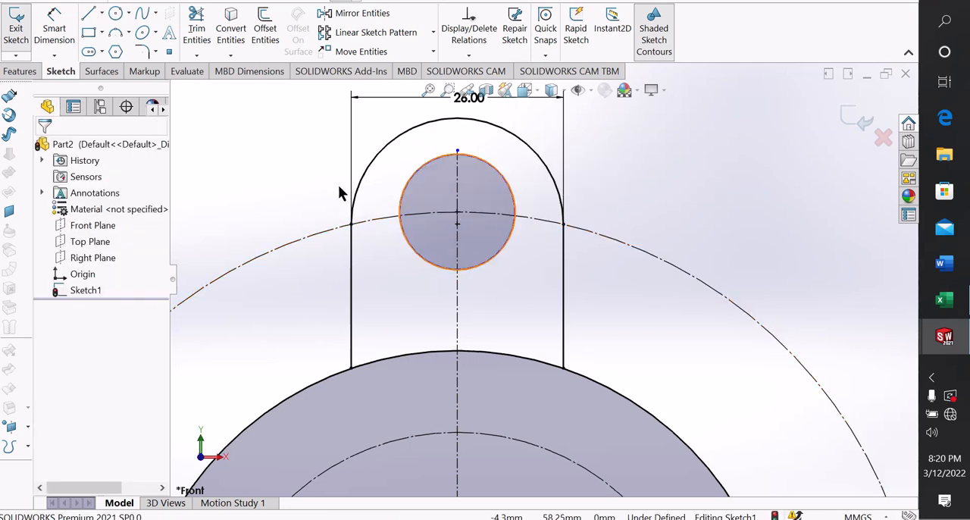
Dimension the diameter of the small circle inside the tab as 14 mm
{"action": "left_click", "coordinate": [66, 39]}
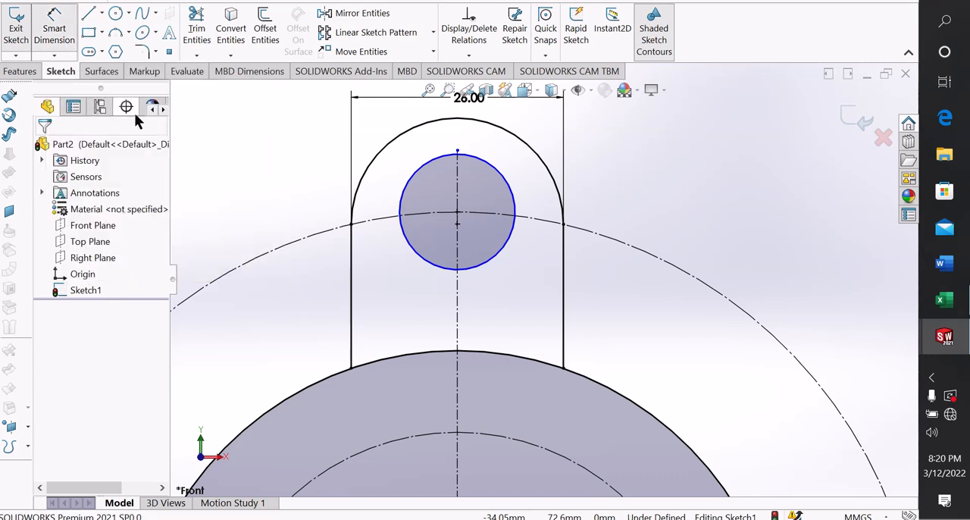
{"action": "left_click", "coordinate": [402, 214]}
{"action": "left_click", "coordinate": [288, 187]}
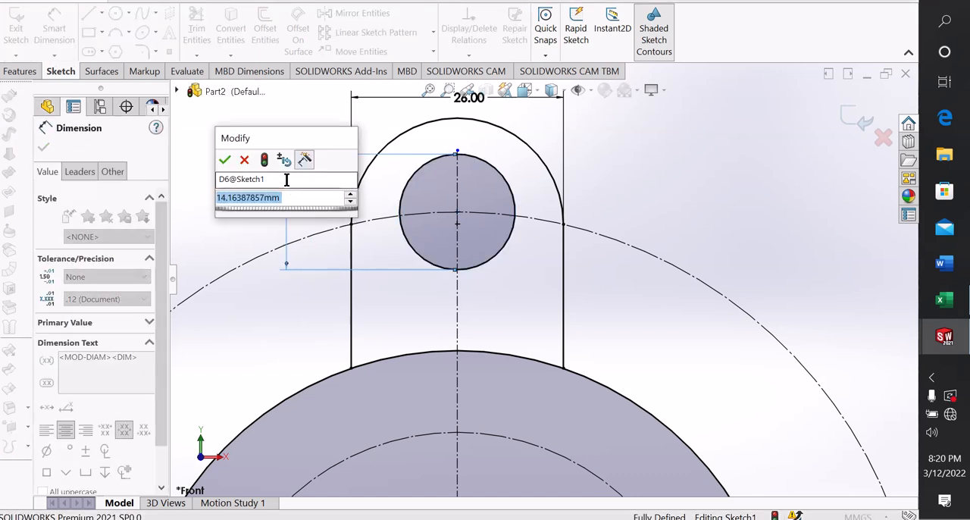
{"action": "type", "text": "14"}
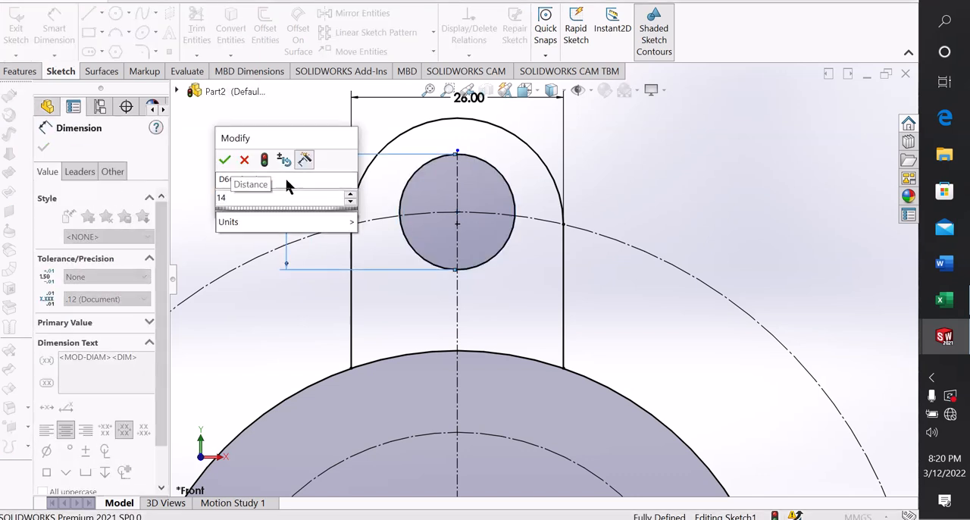
{"action": "key", "text": "Return"}
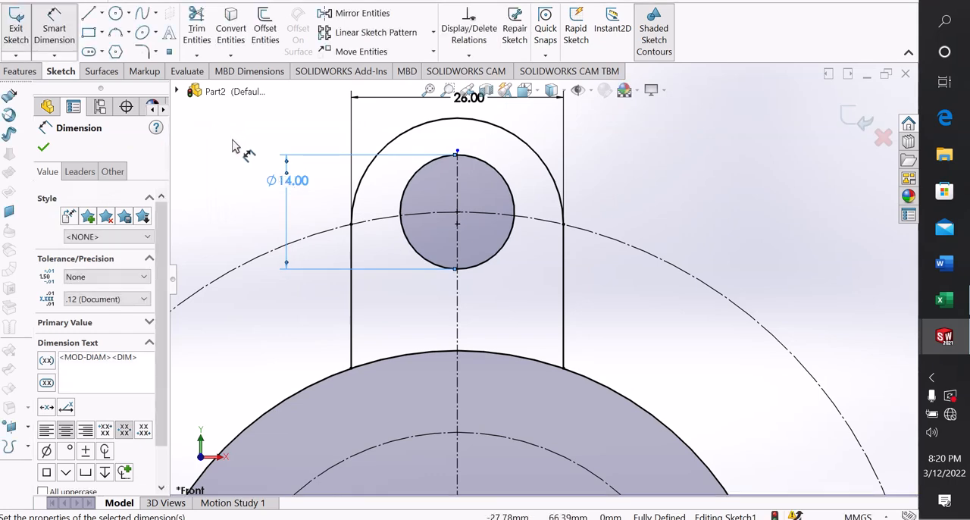
{"action": "right_click", "coordinate": [241, 151]}
{"action": "left_click", "coordinate": [261, 185]}
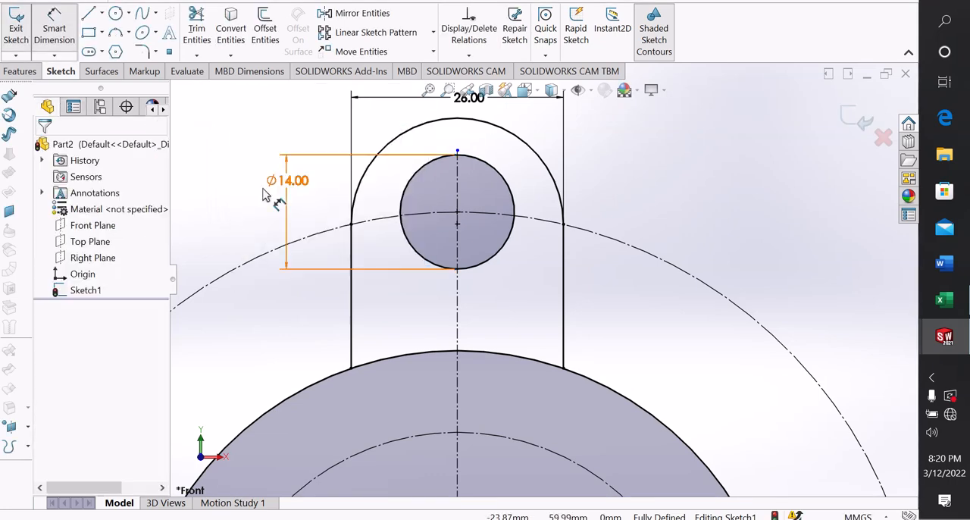
Move the tab hole's diameter dimension clear of the profile, up and away from the tab's outline
{"action": "key", "text": "f"}
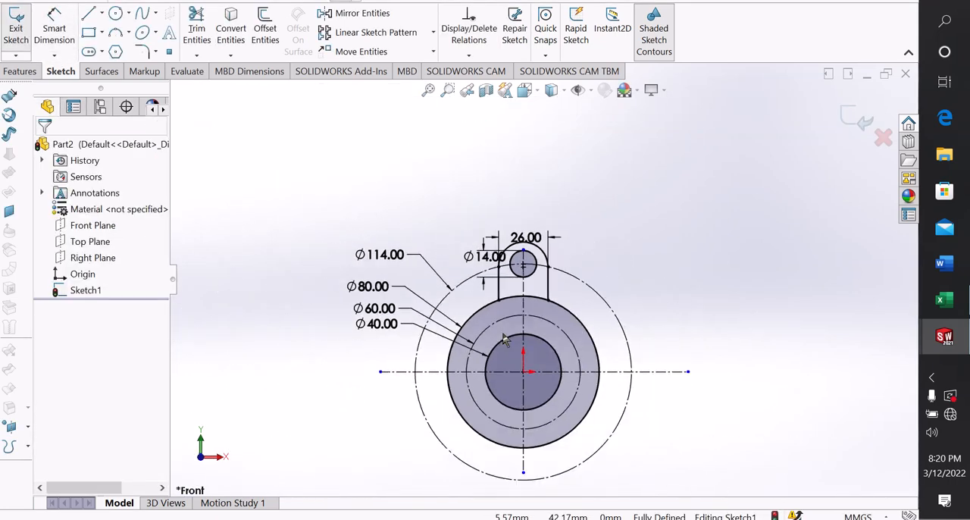
{"action": "scroll", "coordinate": [552, 448], "scroll_direction": "down", "scroll_amount": 3}
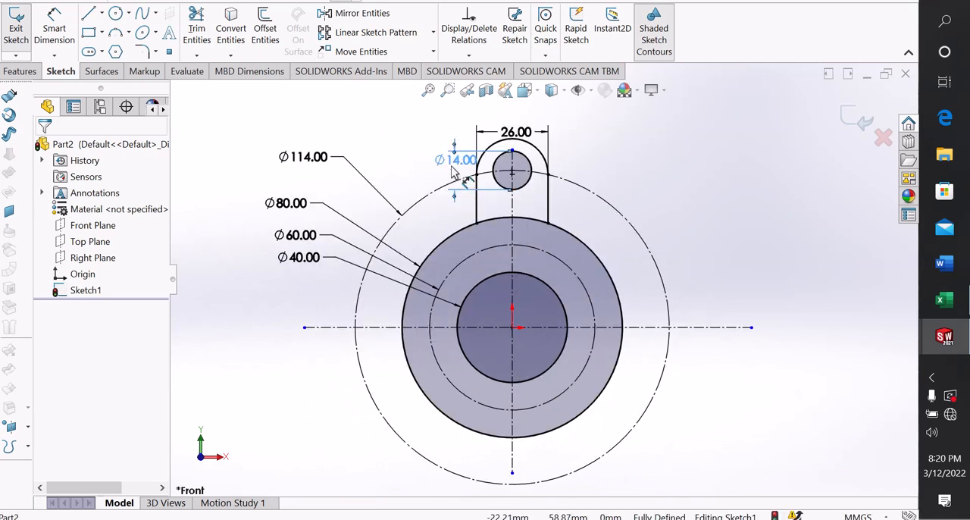
{"action": "left_click_drag", "start_coordinate": [405, 157], "coordinate": [365, 118]}
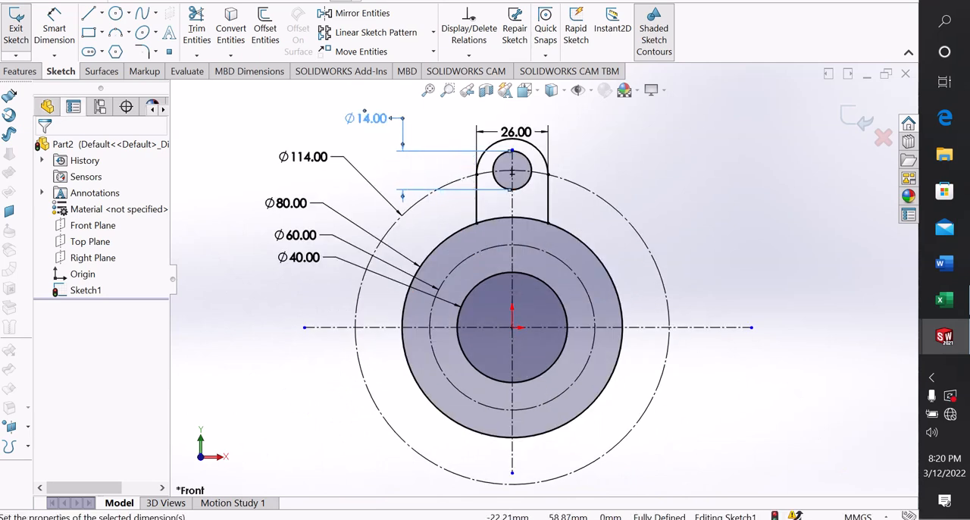
{"action": "left_click", "coordinate": [723, 229]}
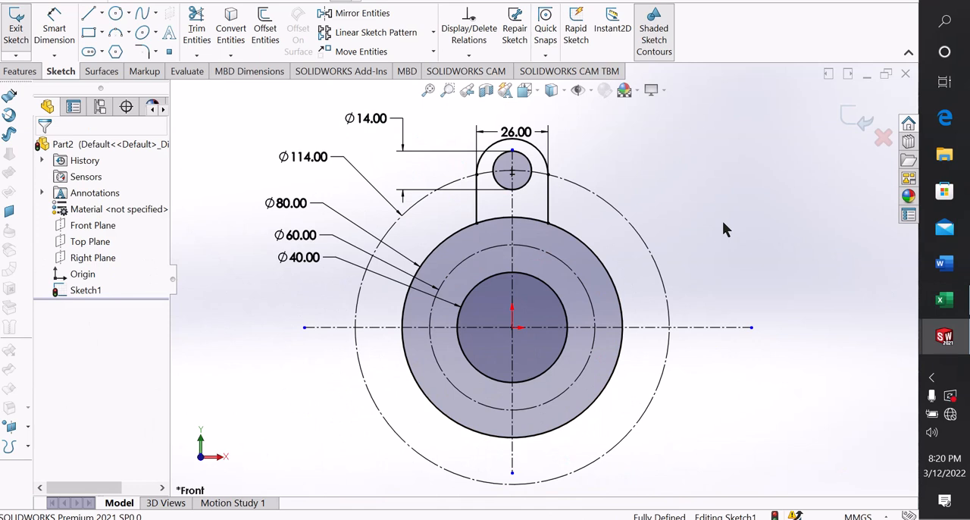
Draw a circle with a radius of about 5.31 mm, centered where the vertical centerline crosses the top of the 60 mm construction circle
{"action": "left_click", "coordinate": [116, 16]}
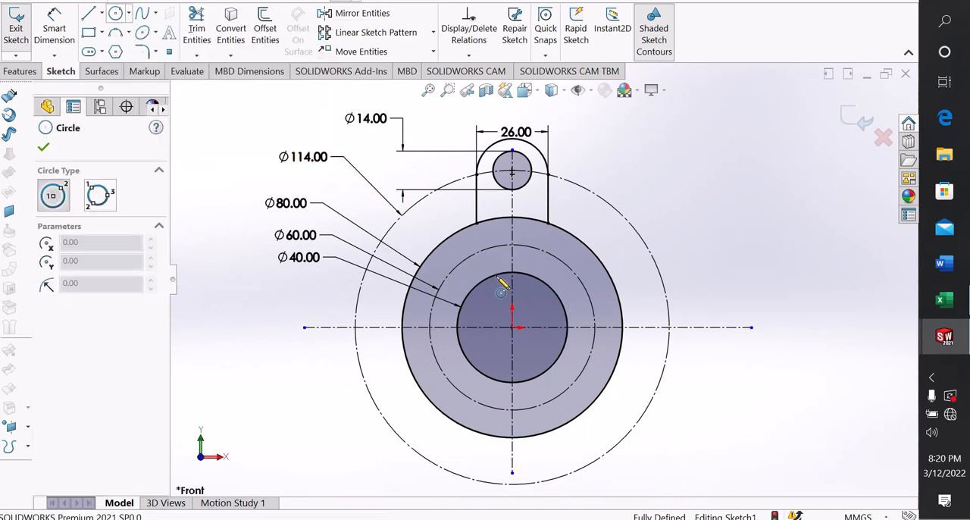
{"action": "left_click", "coordinate": [512, 244]}
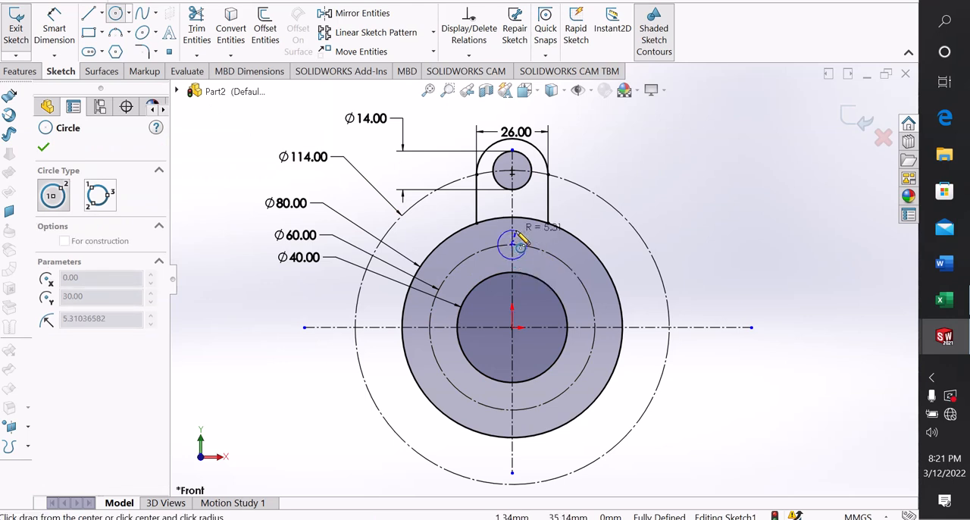
{"action": "left_click", "coordinate": [517, 231]}
{"action": "right_click", "coordinate": [517, 231]}
{"action": "left_click", "coordinate": [544, 242]}
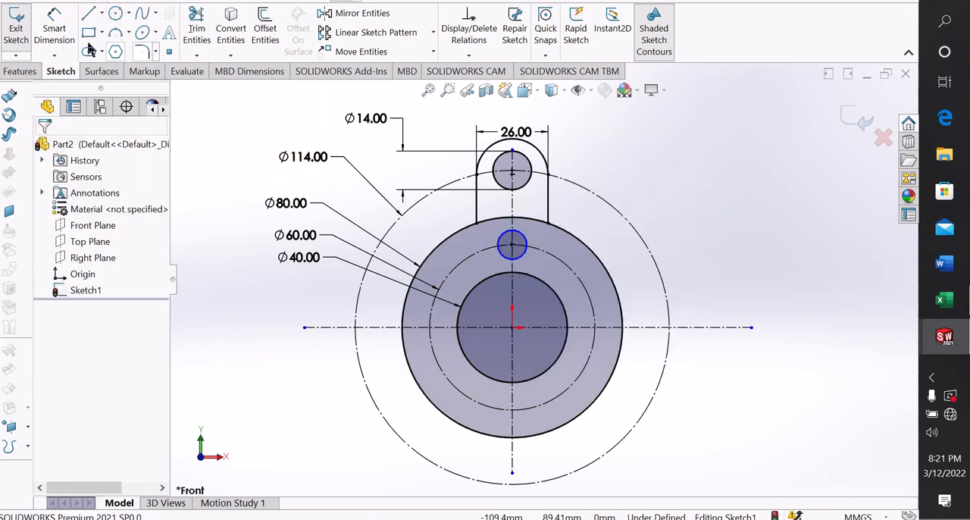
Dimension the diameter of the small circle on the 60 mm construction circle as 10 mm
{"action": "left_click", "coordinate": [58, 38]}
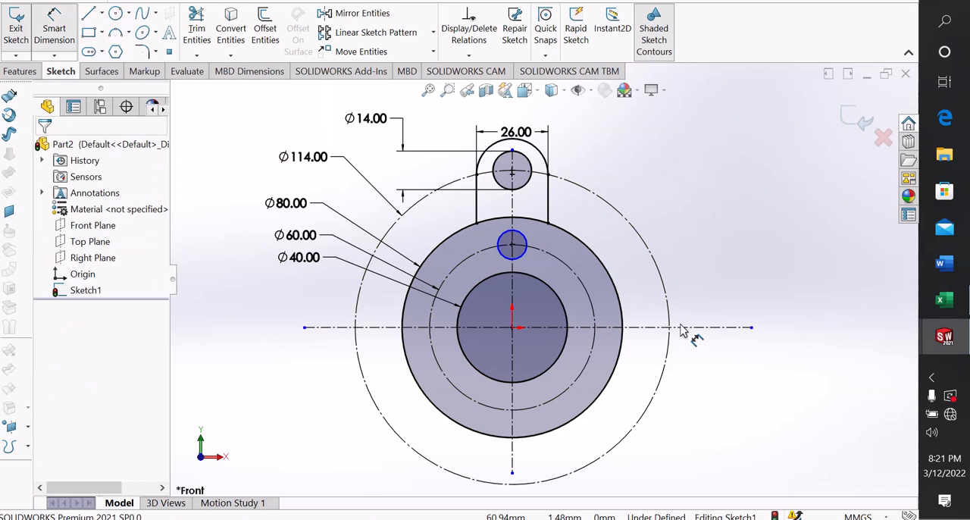
{"action": "left_click", "coordinate": [525, 255]}
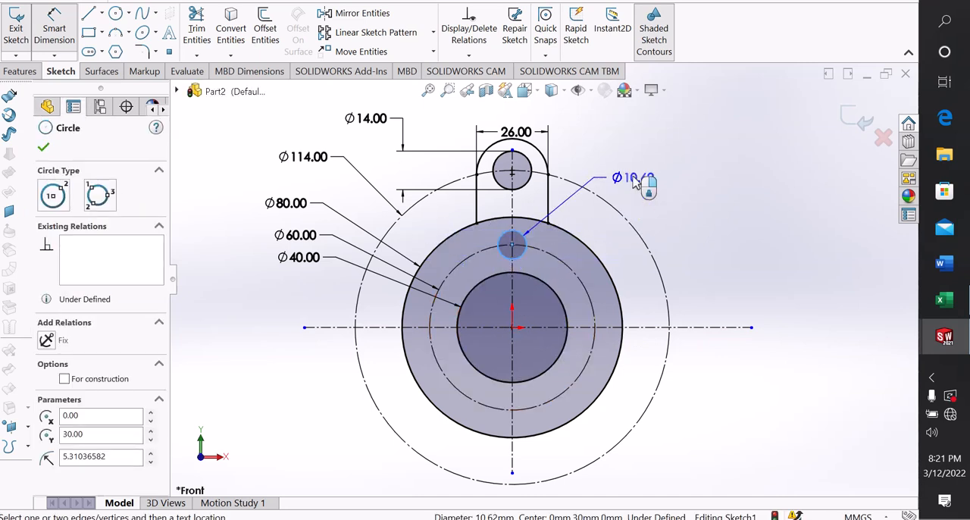
{"action": "left_click", "coordinate": [639, 181]}
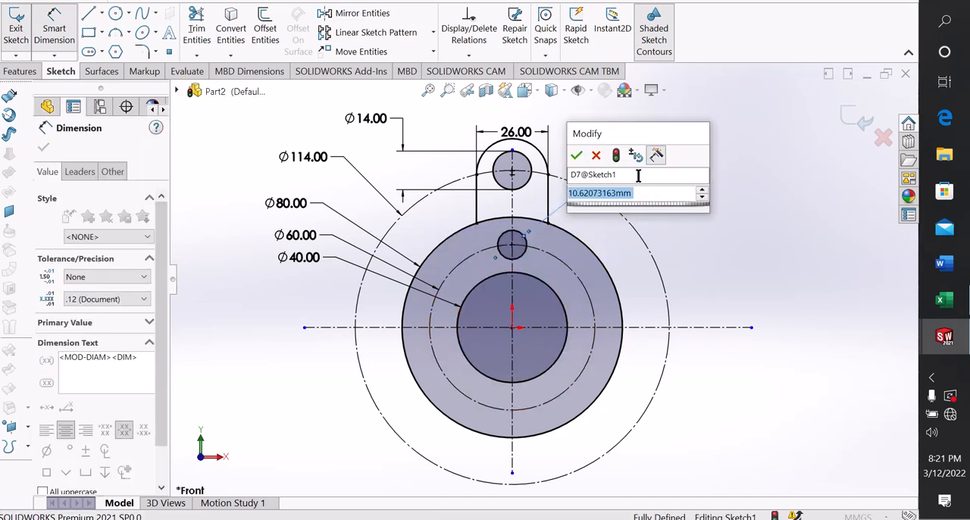
{"action": "type", "text": "10"}
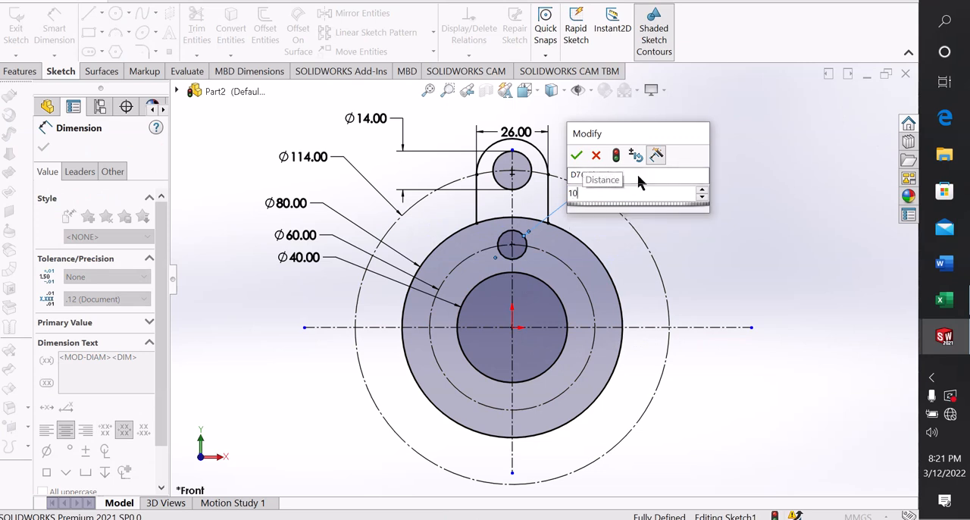
{"action": "key", "text": "Return"}
{"action": "right_click", "coordinate": [728, 170]}
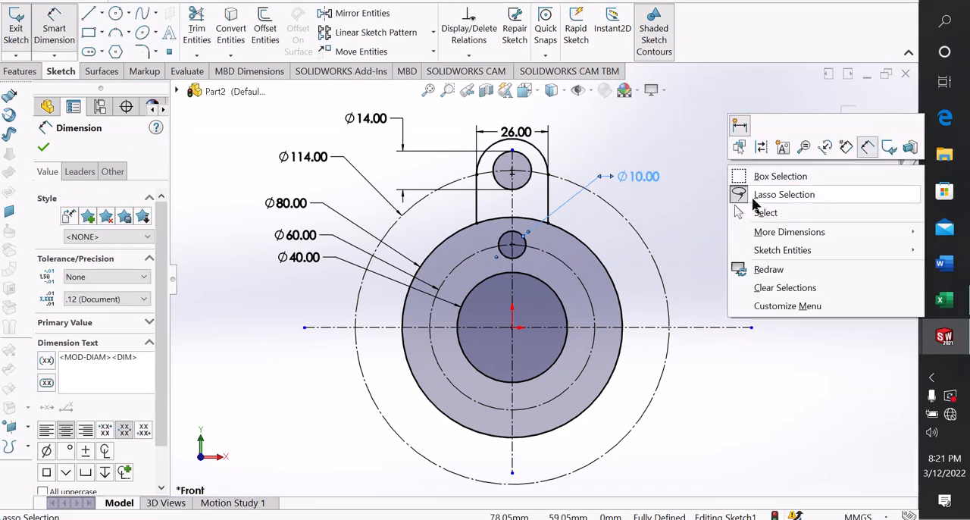
{"action": "left_click", "coordinate": [760, 211]}
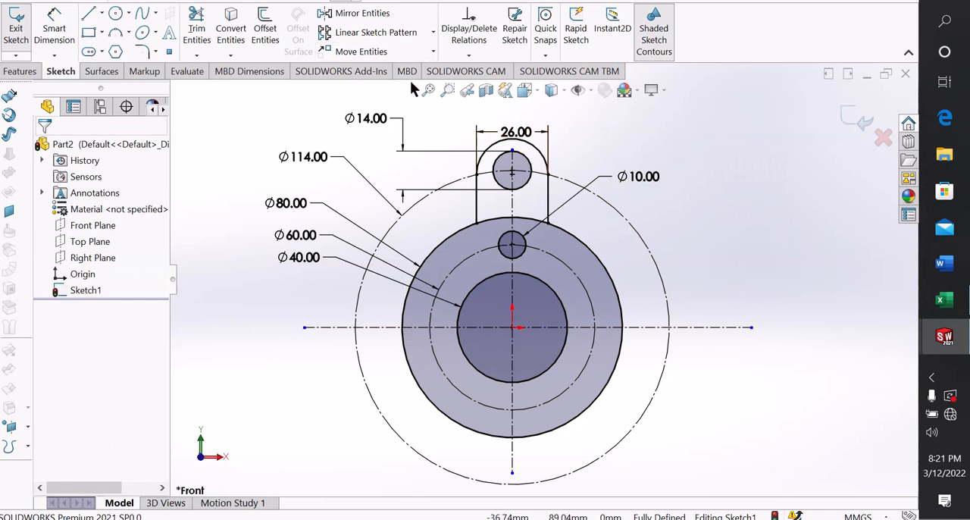
Set up a circular sketch pattern about the origin with the tab's two side lines, end arc, 14 mm hole and the 10 mm hole
{"action": "left_click", "coordinate": [433, 32]}
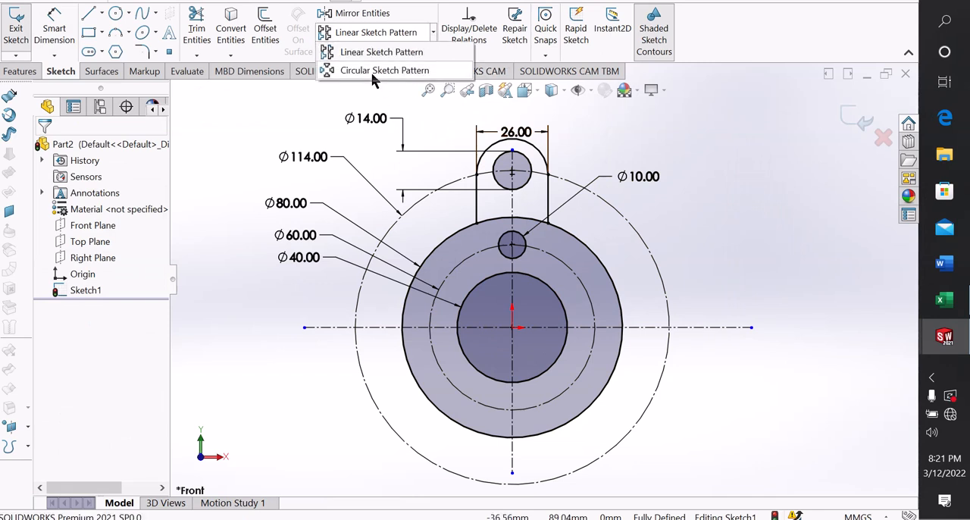
{"action": "left_click", "coordinate": [375, 71]}
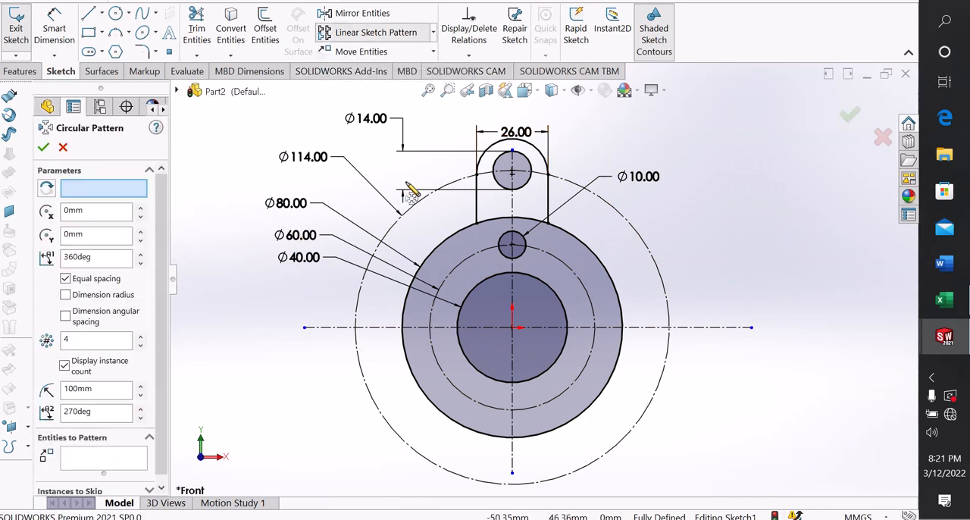
{"action": "left_click", "coordinate": [478, 203]}
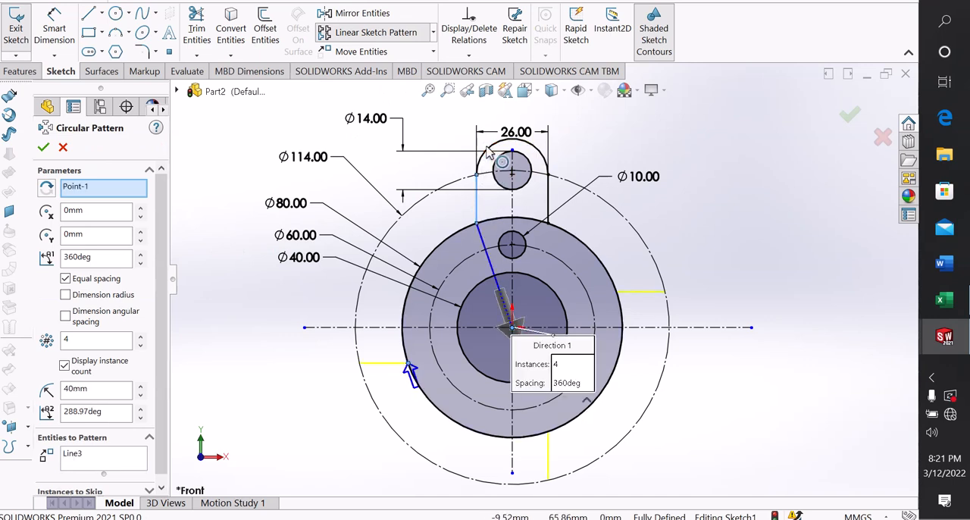
{"action": "left_click", "coordinate": [490, 144]}
{"action": "left_click", "coordinate": [547, 198]}
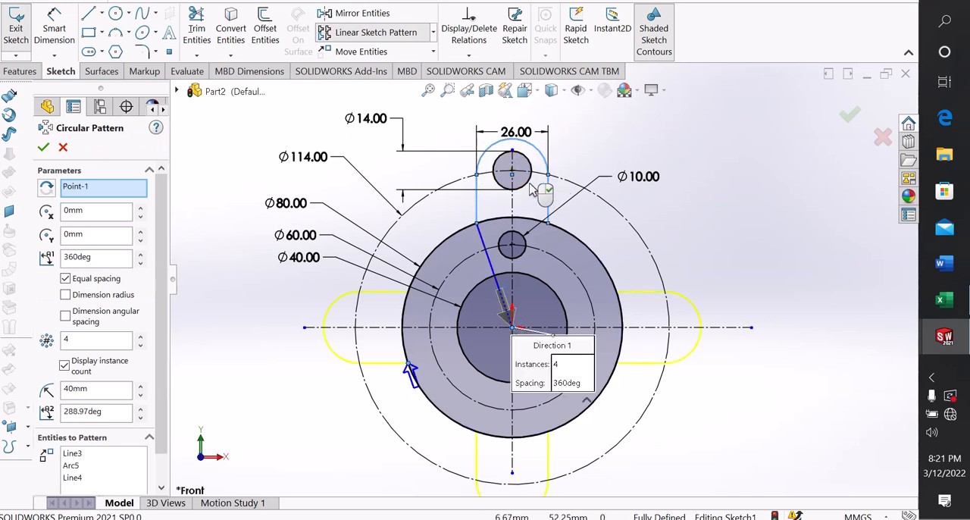
{"action": "left_click", "coordinate": [528, 187]}
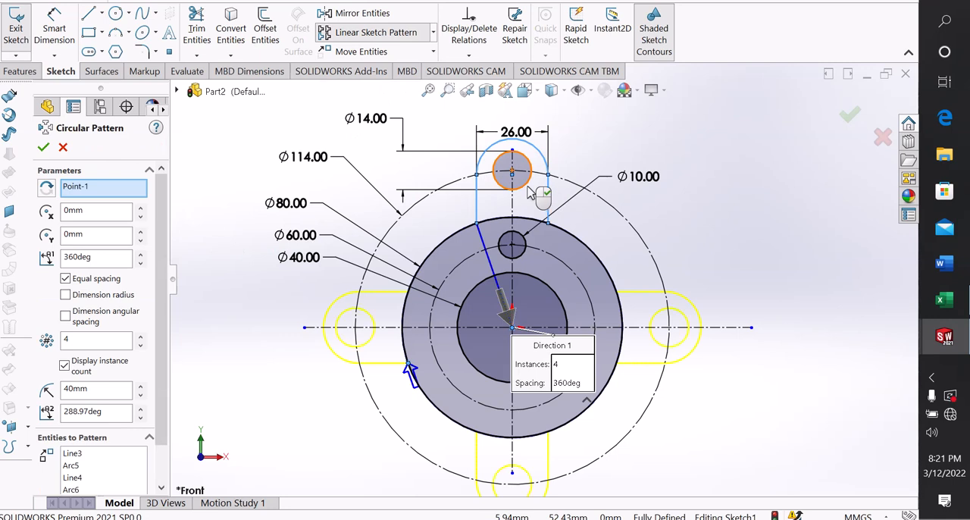
{"action": "left_click", "coordinate": [523, 253]}
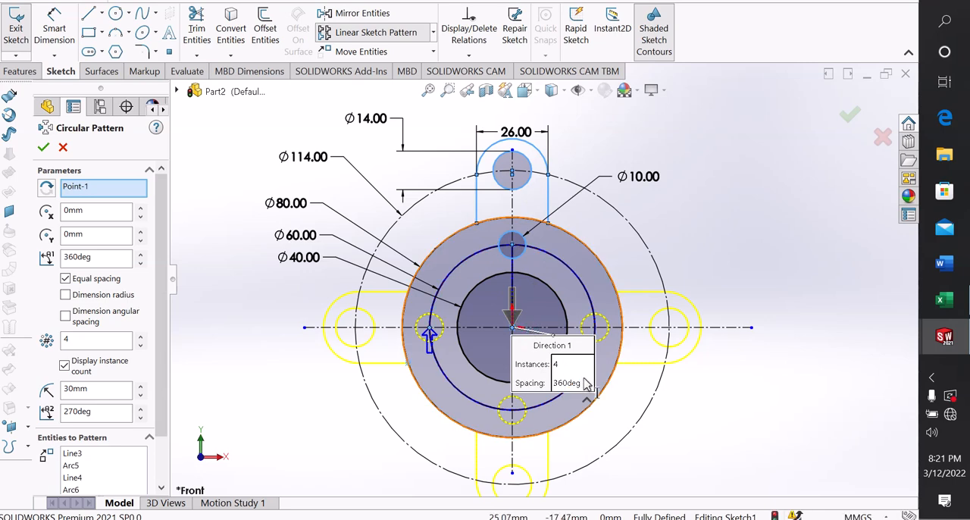
Set the circular pattern to 3 equally spaced instances over 360 degrees and apply it
{"action": "scroll", "coordinate": [591, 388], "scroll_direction": "up", "scroll_amount": 2}
{"action": "scroll", "coordinate": [595, 389], "scroll_direction": "down", "scroll_amount": 2}
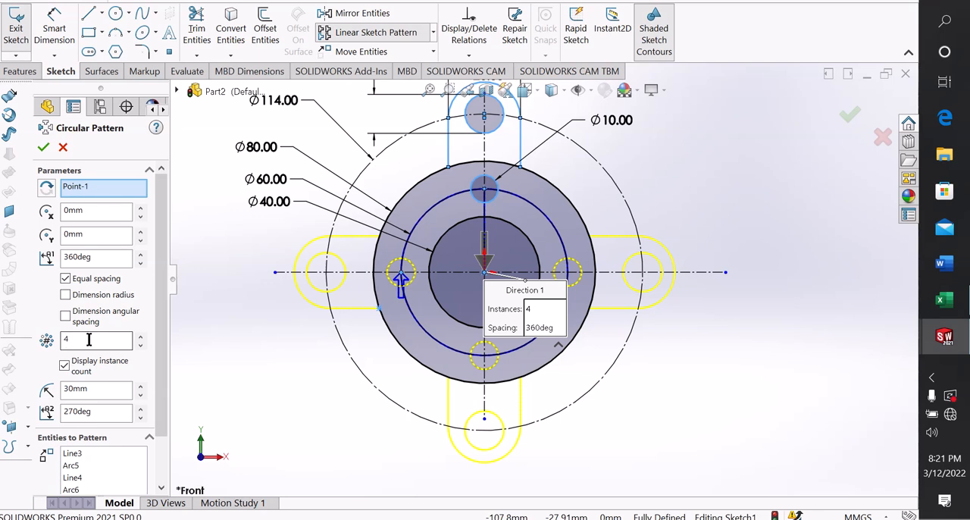
{"action": "left_click", "coordinate": [64, 339]}
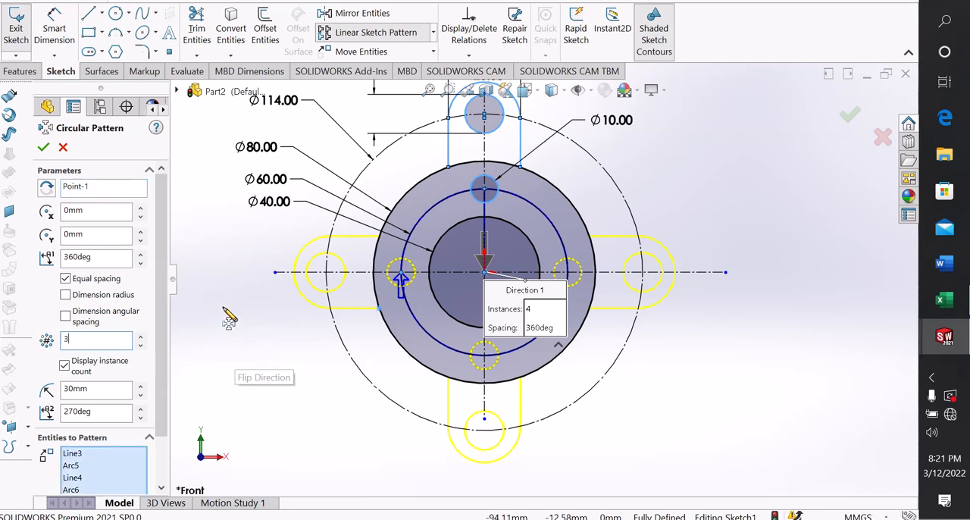
{"action": "left_click", "coordinate": [43, 149]}
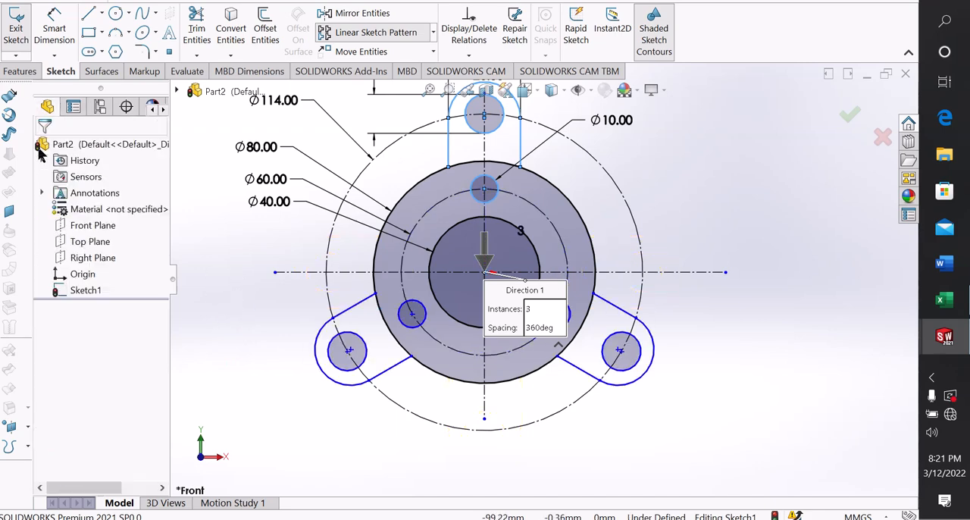
{"action": "scroll", "coordinate": [643, 205], "scroll_direction": "up", "scroll_amount": 2}
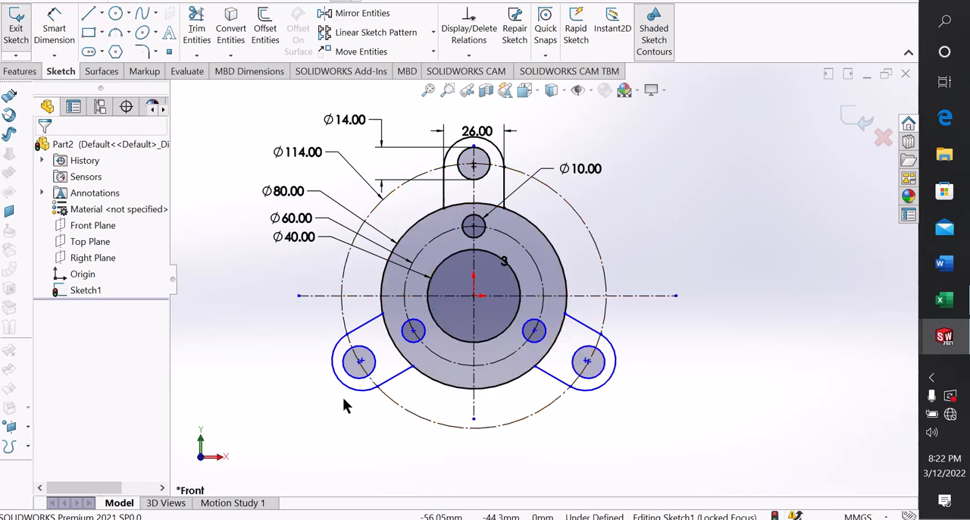
Test which patterned entities are still free by nudging the lower-left small hole's center and the lower-right tab's inner endpoint
{"action": "scroll", "coordinate": [617, 383], "scroll_direction": "down", "scroll_amount": 2}
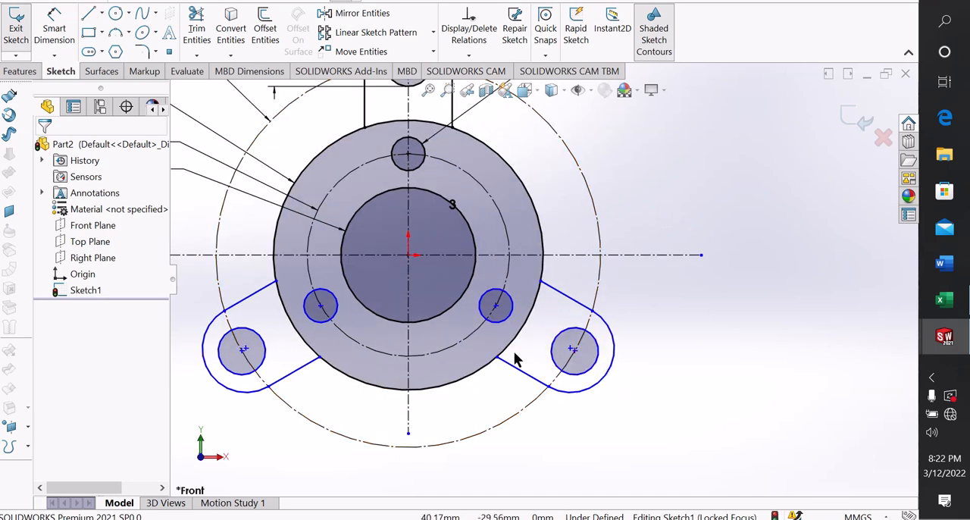
{"action": "left_click", "coordinate": [496, 306]}
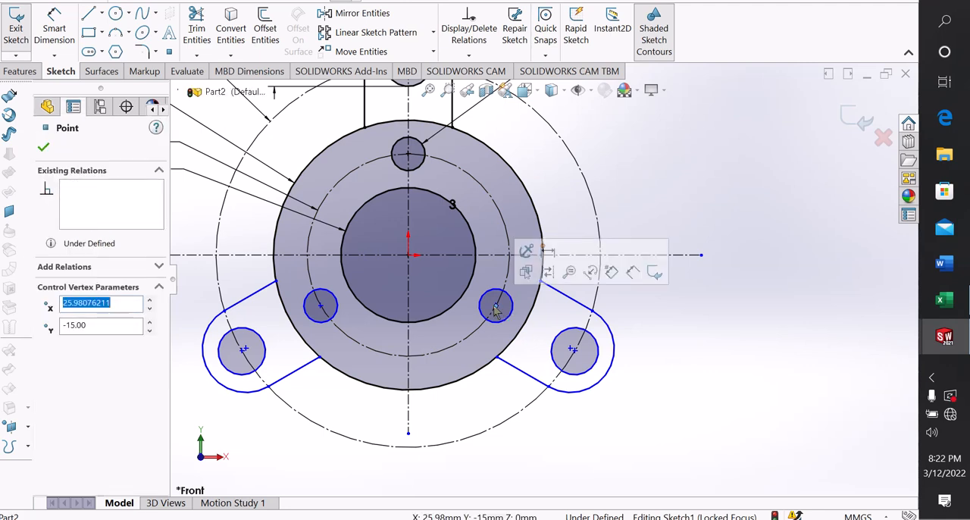
{"action": "left_click", "coordinate": [572, 351], "text": "ctrl"}
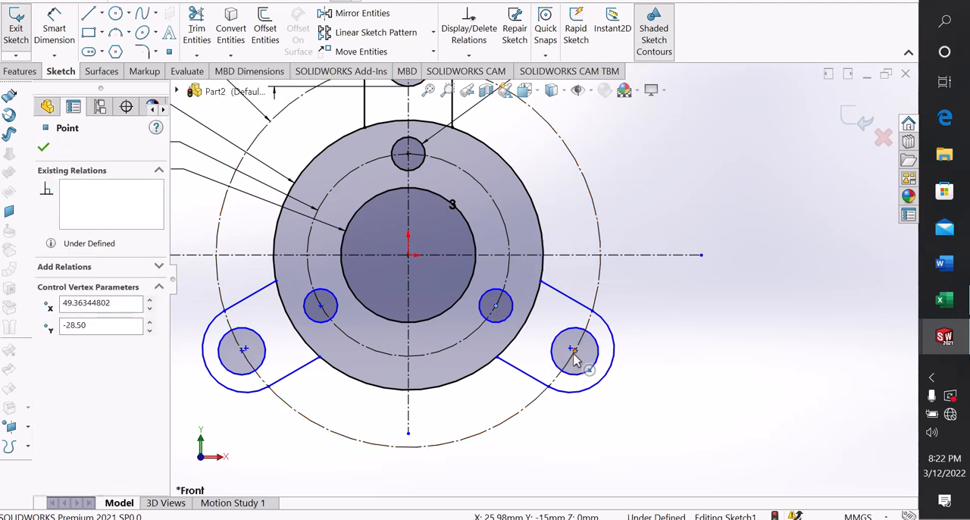
{"action": "left_click", "coordinate": [660, 391]}
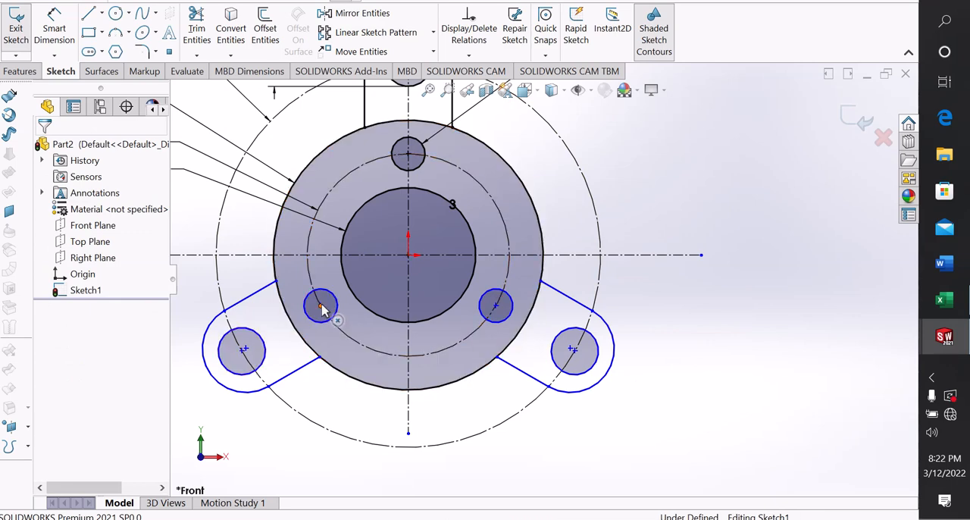
{"action": "left_click_drag", "start_coordinate": [322, 309], "coordinate": [320, 305]}
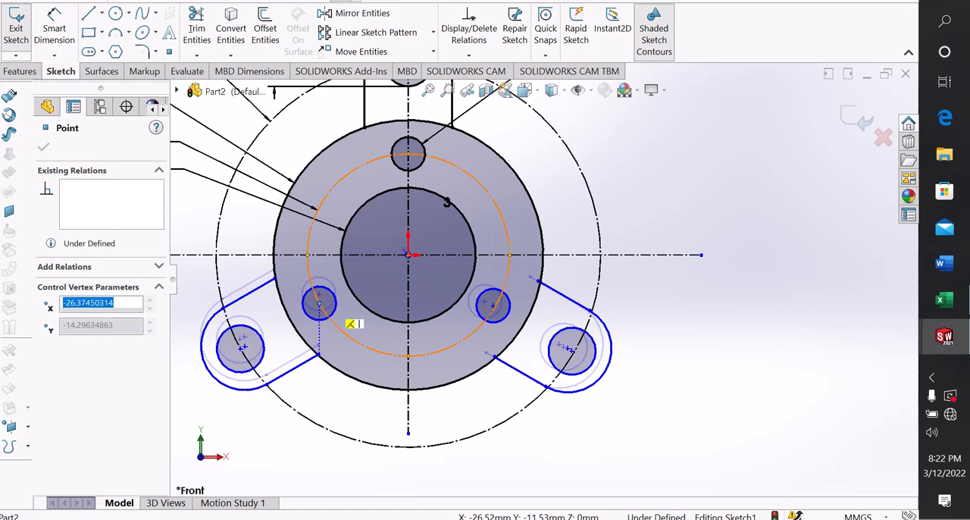
{"action": "left_click", "coordinate": [277, 416]}
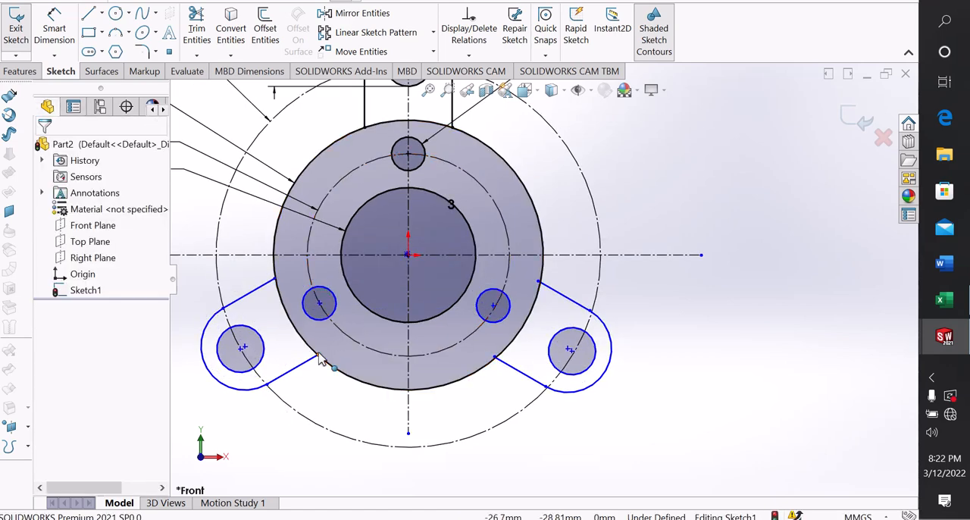
{"action": "left_click", "coordinate": [493, 359]}
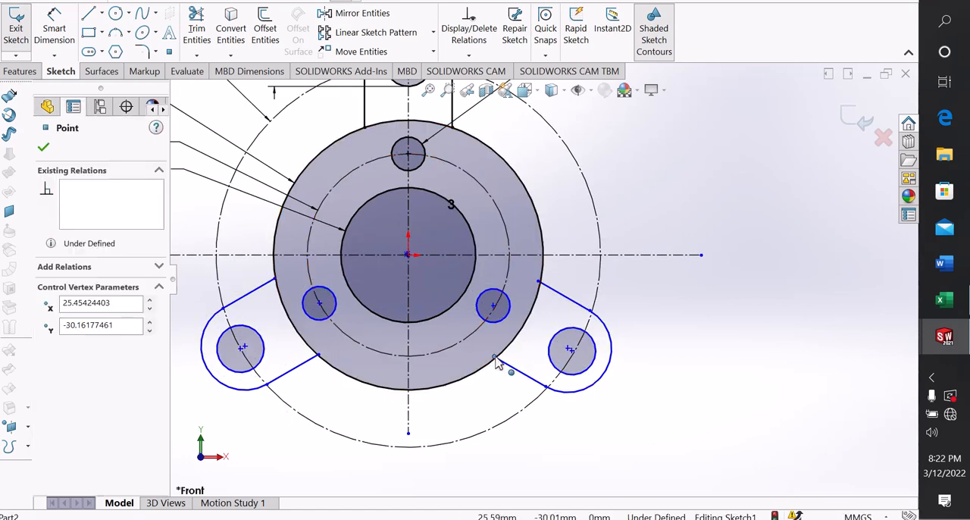
{"action": "mouse_move", "coordinate": [503, 367]}
{"action": "left_mouse_down"}
{"action": "mouse_move", "coordinate": [500, 379]}
{"action": "mouse_move", "coordinate": [498, 369]}
{"action": "left_mouse_up"}
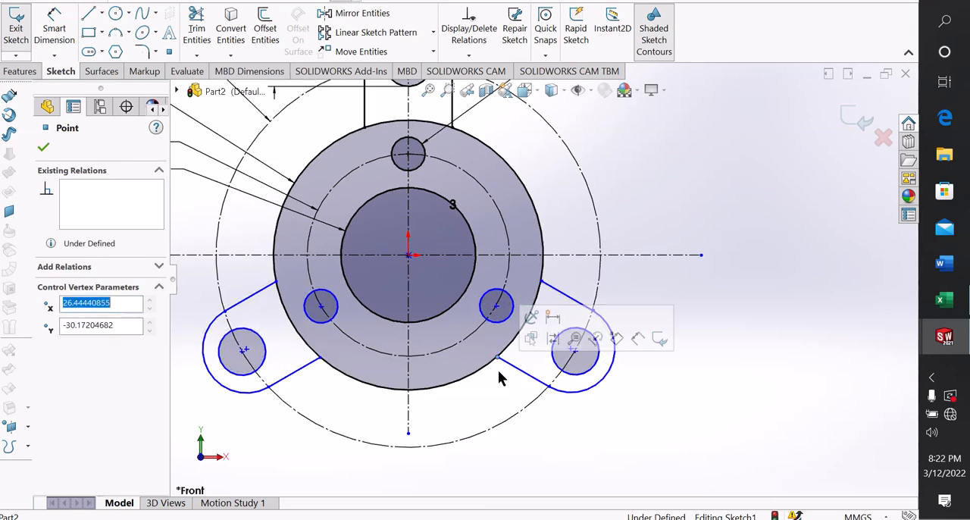
{"action": "left_click", "coordinate": [644, 415]}
Make the lower inner endpoint of the lower-right tab coincident with the 80 mm circle
{"action": "scroll", "coordinate": [507, 356], "scroll_direction": "down", "scroll_amount": 3}
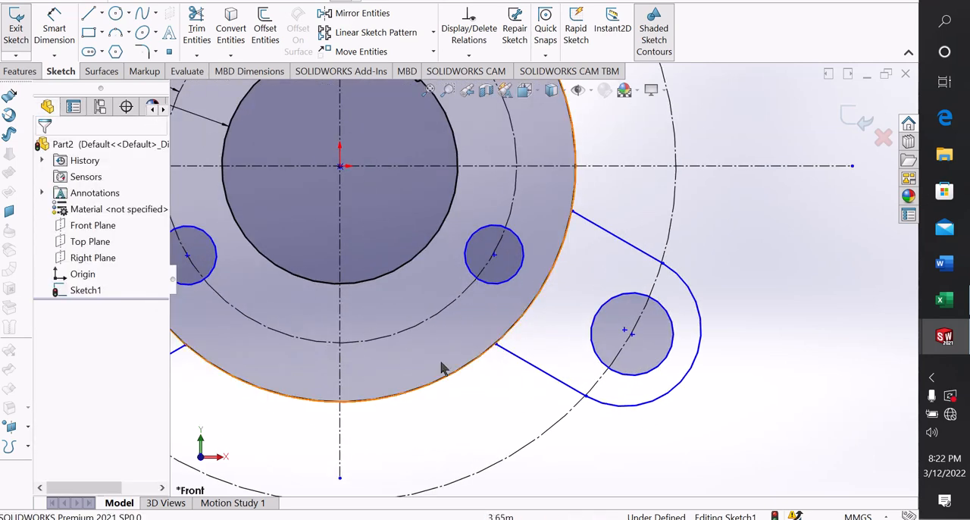
{"action": "left_click", "coordinate": [498, 345]}
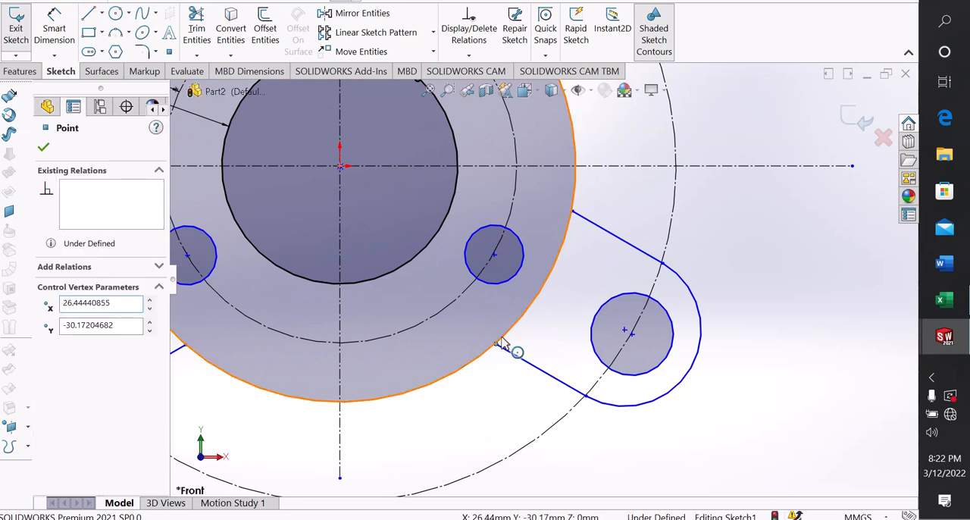
{"action": "left_click", "coordinate": [512, 344], "text": "ctrl"}
{"action": "left_click", "coordinate": [555, 297]}
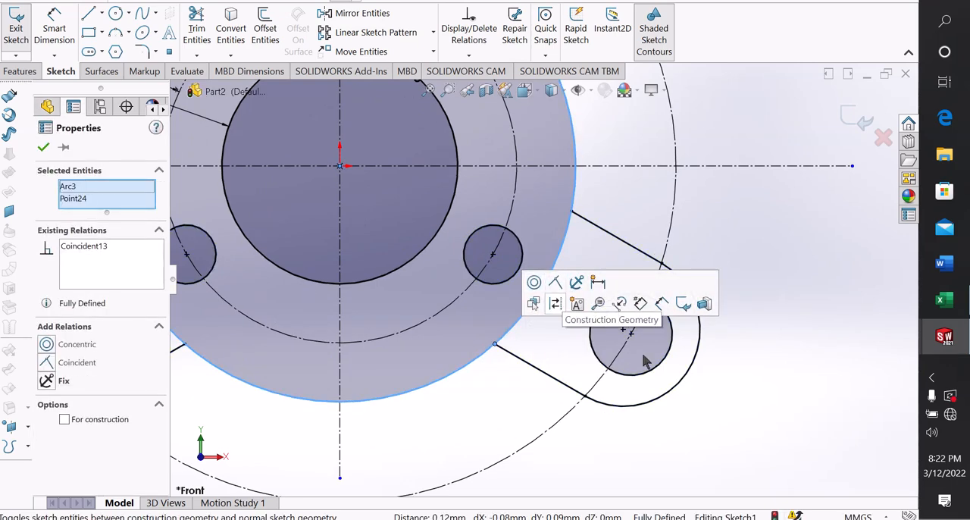
{"action": "left_click", "coordinate": [675, 400]}
{"action": "scroll", "coordinate": [671, 389], "scroll_direction": "up", "scroll_amount": 5}
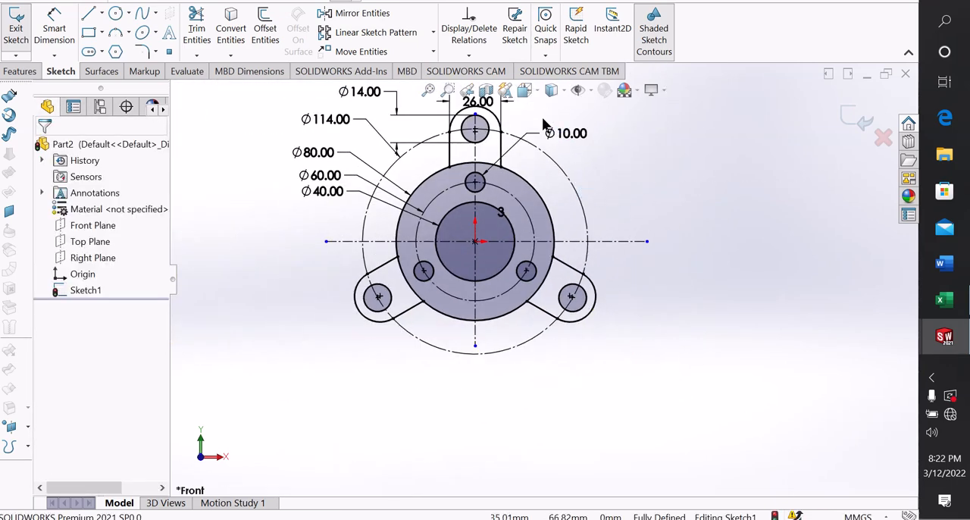
{"action": "scroll", "coordinate": [538, 165], "scroll_direction": "down", "scroll_amount": 3}
{"action": "scroll", "coordinate": [499, 206], "scroll_direction": "up", "scroll_amount": 1}
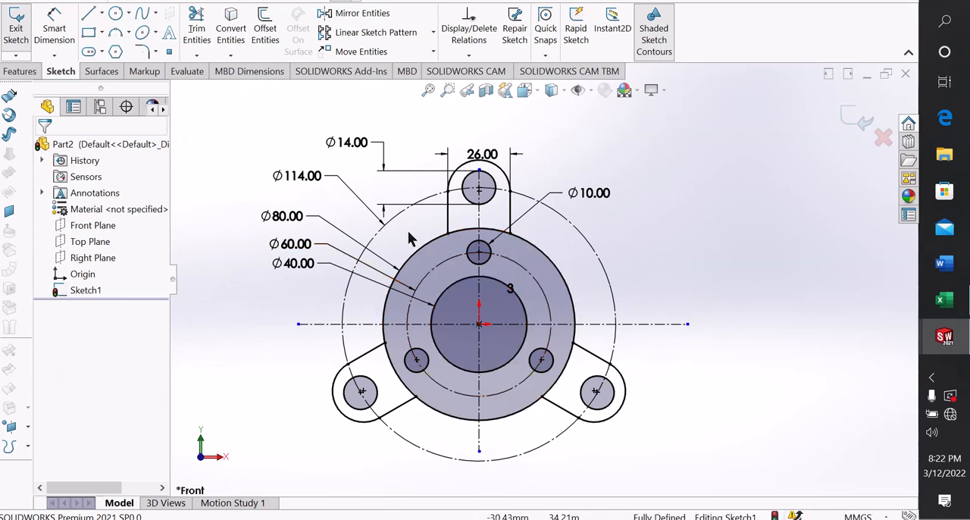
{"action": "left_click", "coordinate": [89, 16]}
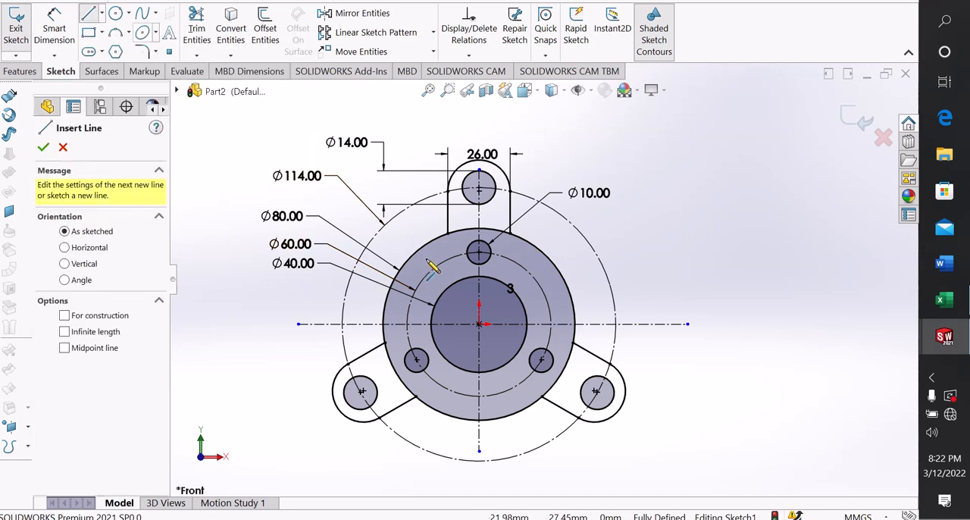
{"action": "scroll", "coordinate": [433, 250], "scroll_direction": "down", "scroll_amount": 2}
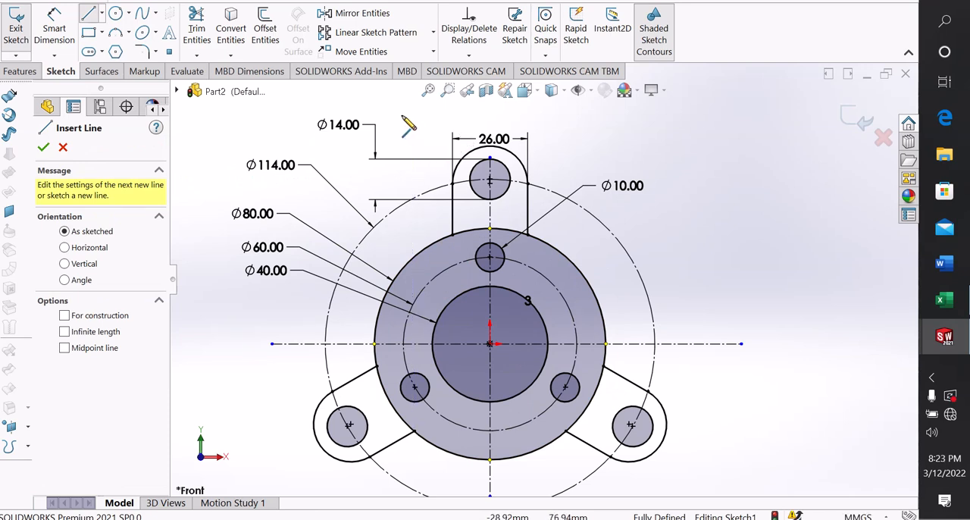
{"action": "right_click", "coordinate": [311, 137]}
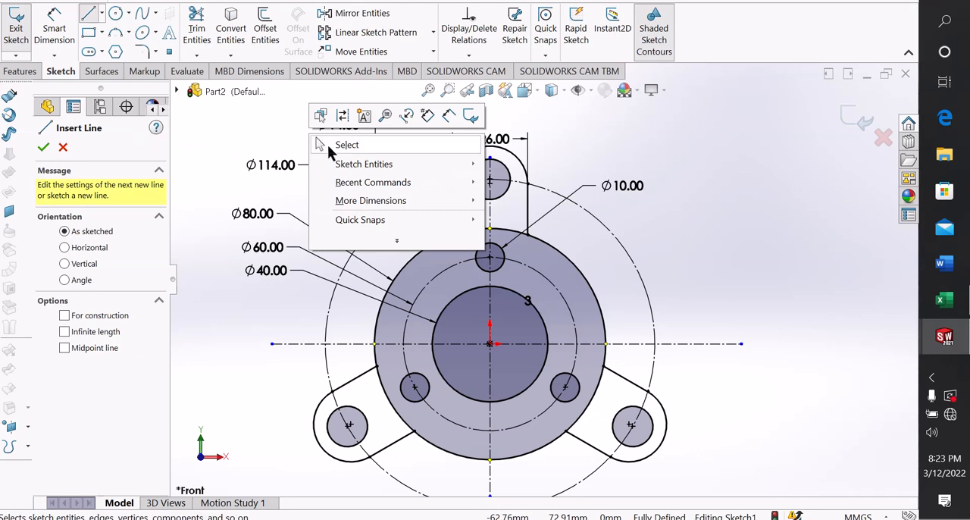
{"action": "left_click", "coordinate": [327, 144]}
{"action": "scroll", "coordinate": [564, 170], "scroll_direction": "up", "scroll_amount": 1}
{"action": "scroll", "coordinate": [563, 170], "scroll_direction": "down", "scroll_amount": 1}
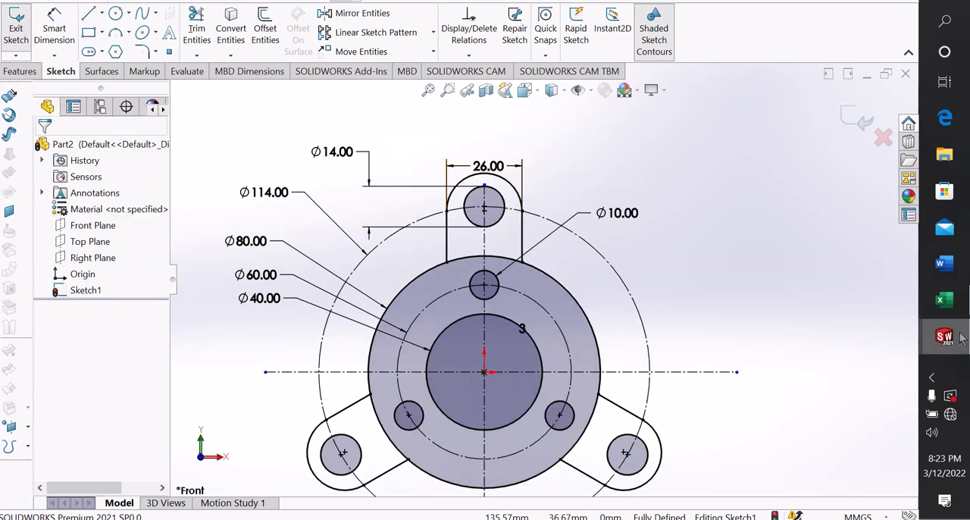
Check the outer contour and corner radii around the tabs in the reference drawing, and return to the part sketch
{"action": "left_click", "coordinate": [843, 299]}
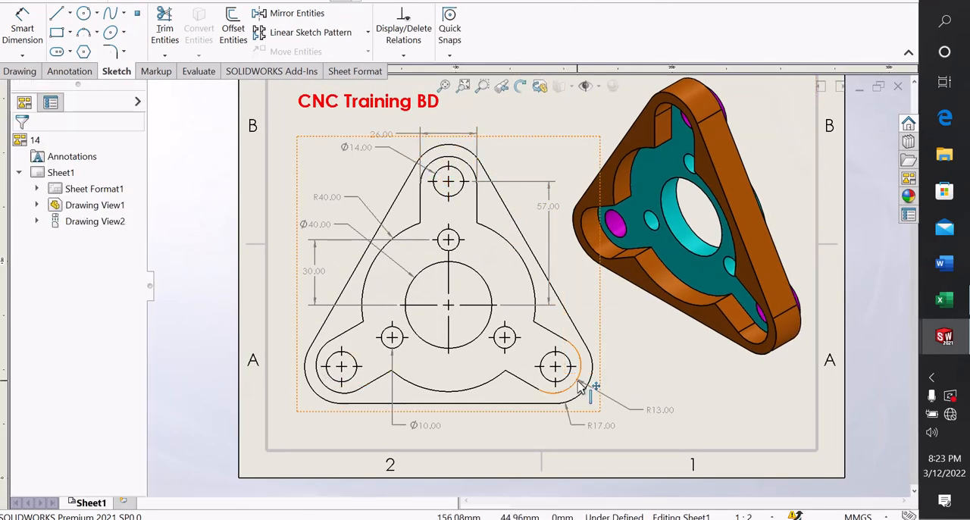
{"action": "mouse_move", "coordinate": [939, 346]}
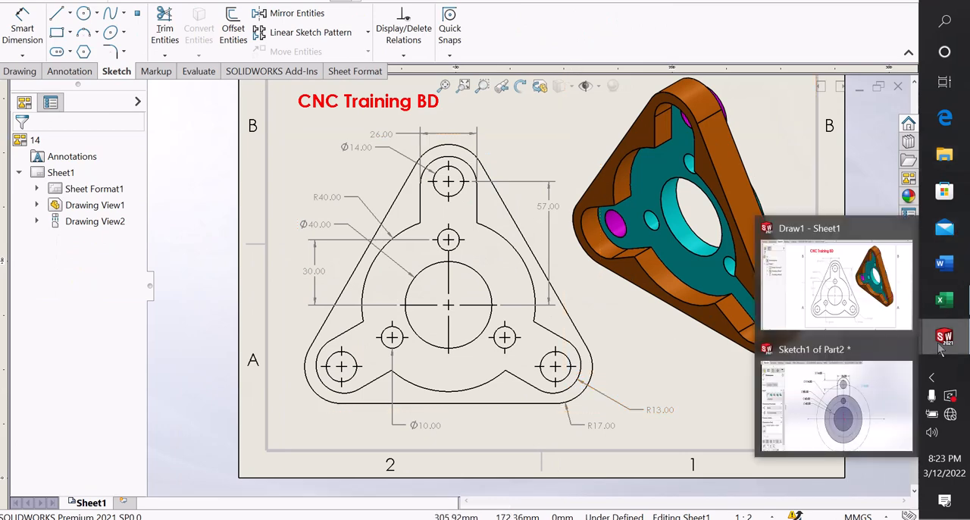
{"action": "left_click", "coordinate": [854, 422]}
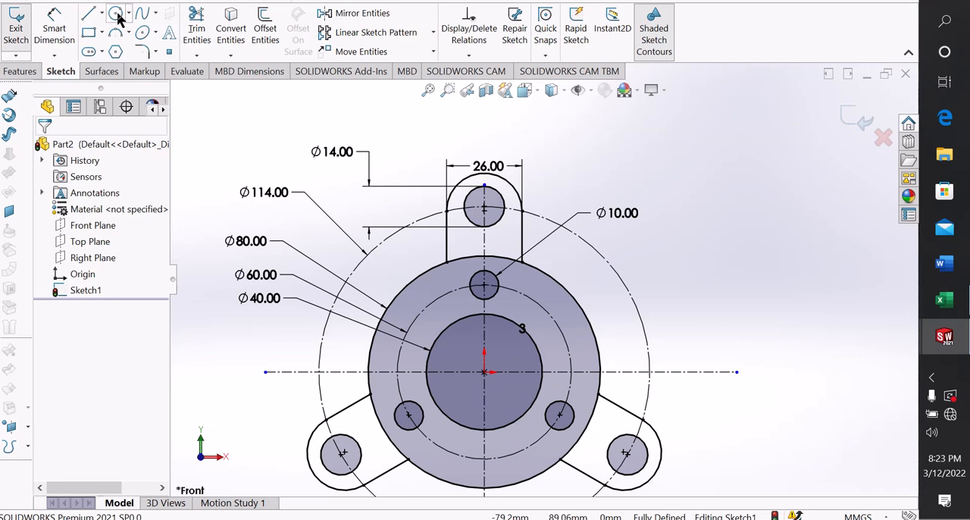
Draw a circle with a radius of about 20.53 mm around the top tab's end, centered on its 14 mm hole
{"action": "left_click", "coordinate": [116, 15]}
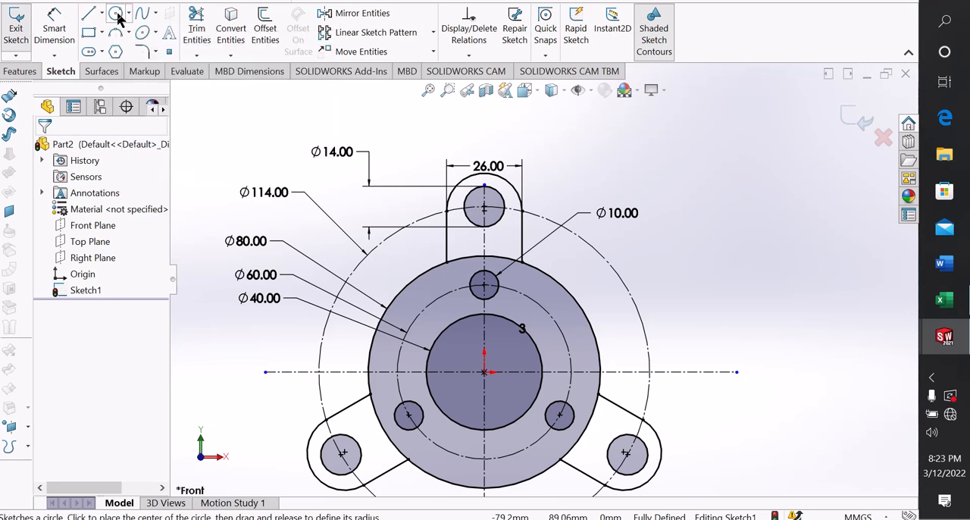
{"action": "left_click", "coordinate": [484, 206]}
{"action": "left_click", "coordinate": [489, 150]}
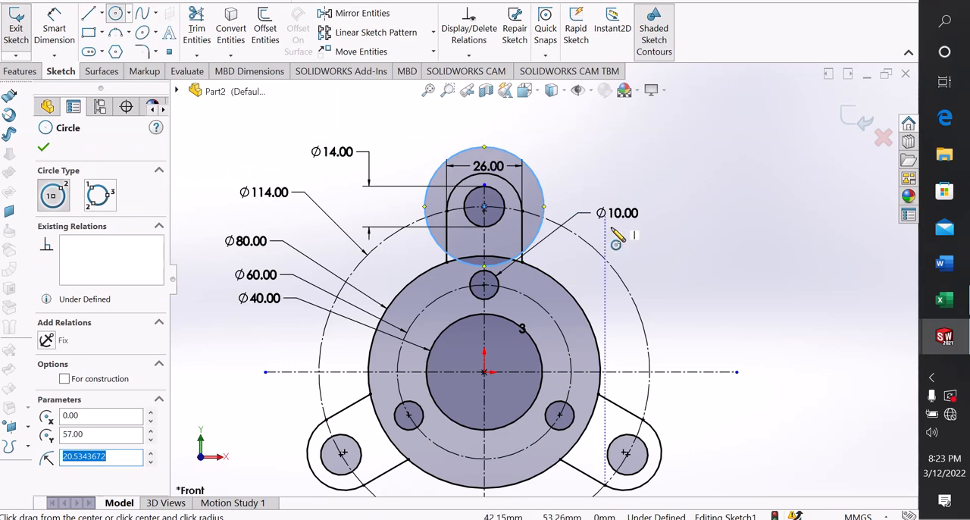
{"action": "scroll", "coordinate": [638, 221], "scroll_direction": "up", "scroll_amount": 3}
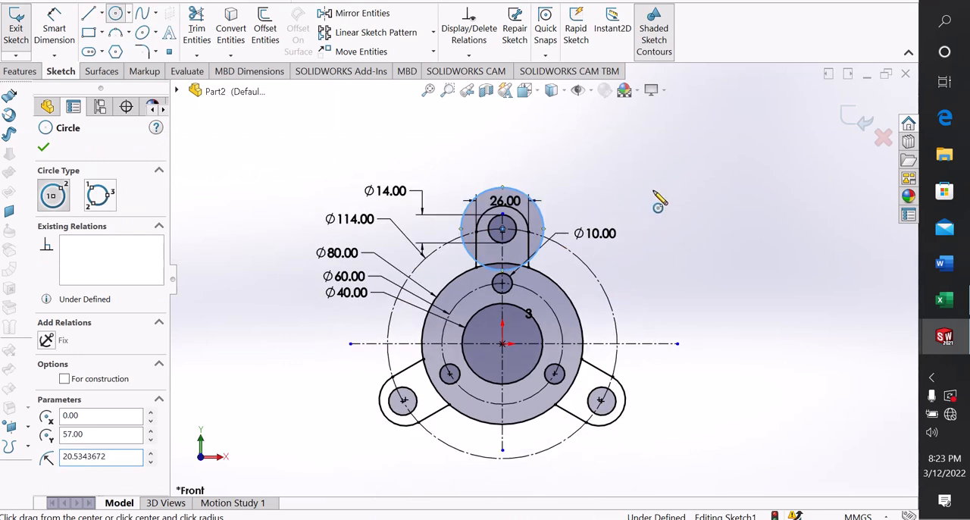
{"action": "right_click", "coordinate": [659, 200]}
{"action": "left_click", "coordinate": [677, 202]}
{"action": "scroll", "coordinate": [561, 211], "scroll_direction": "down", "scroll_amount": 2}
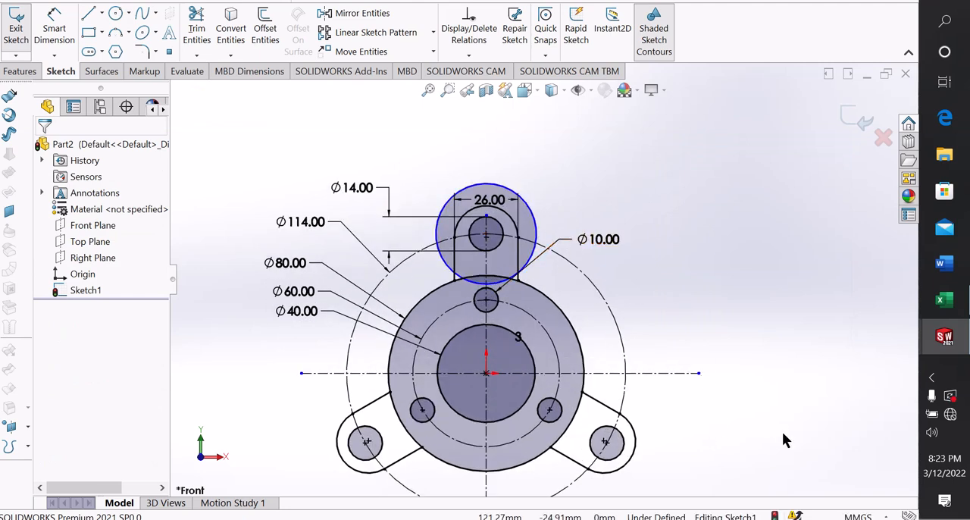
Dimension the outer circle around the top tab's end with a diameter of 34 mm
{"action": "right_click_drag", "start_coordinate": [782, 431], "coordinate": [781, 379]}
{"action": "left_click", "coordinate": [447, 212]}
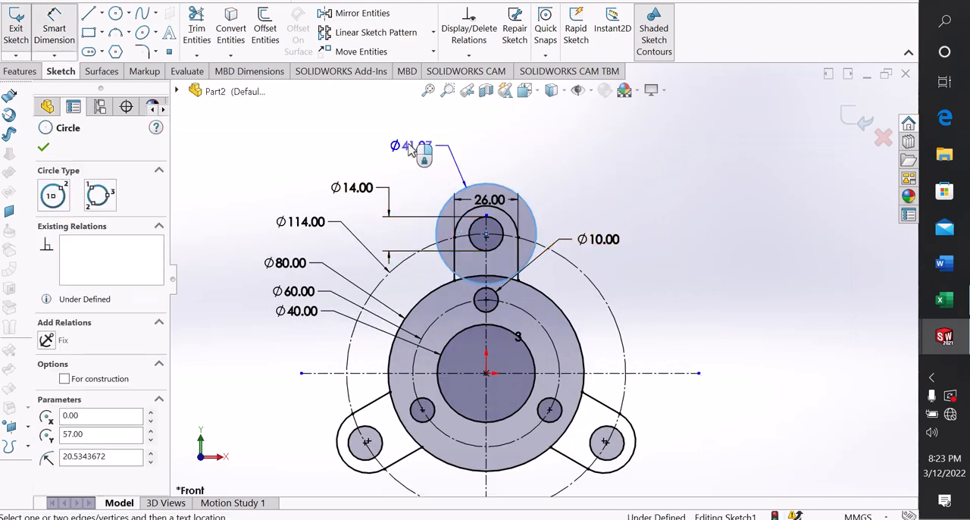
{"action": "left_click", "coordinate": [401, 146]}
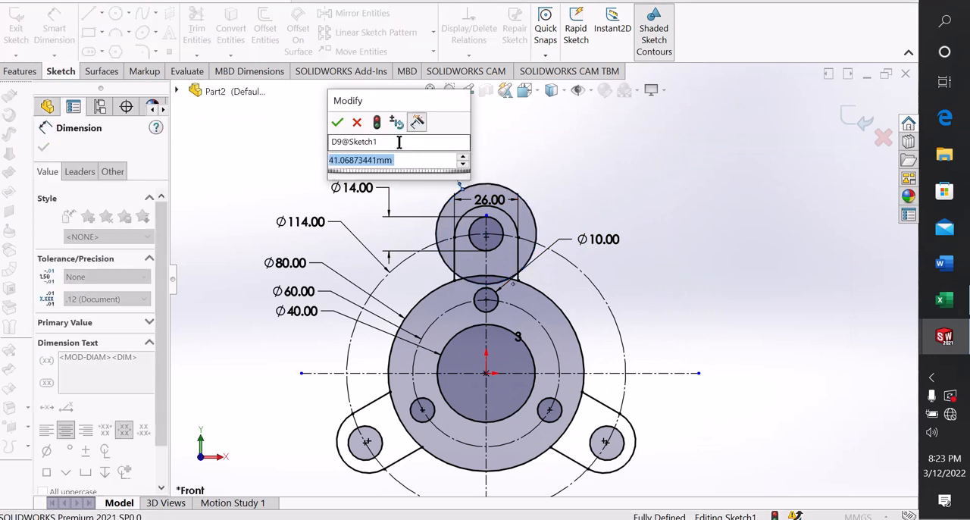
{"action": "type", "text": "36"}
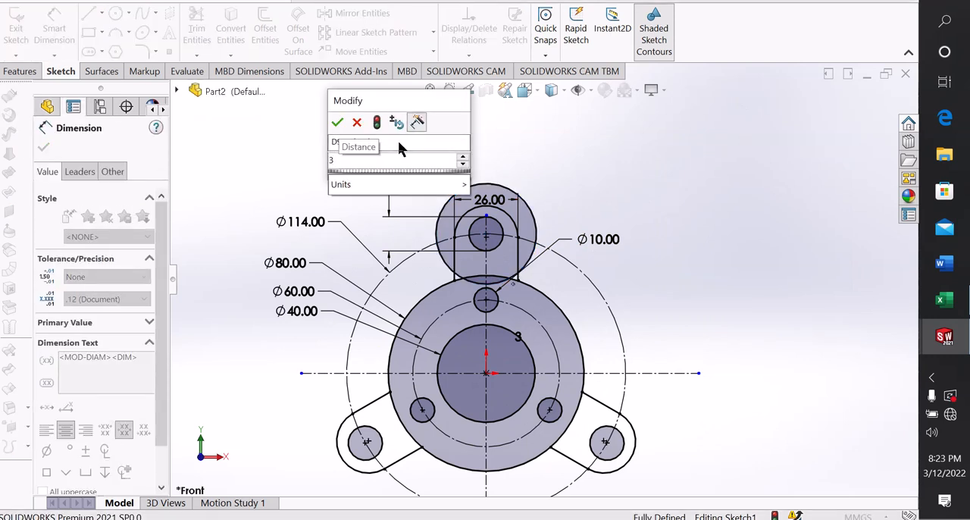
{"action": "key", "text": "Return"}
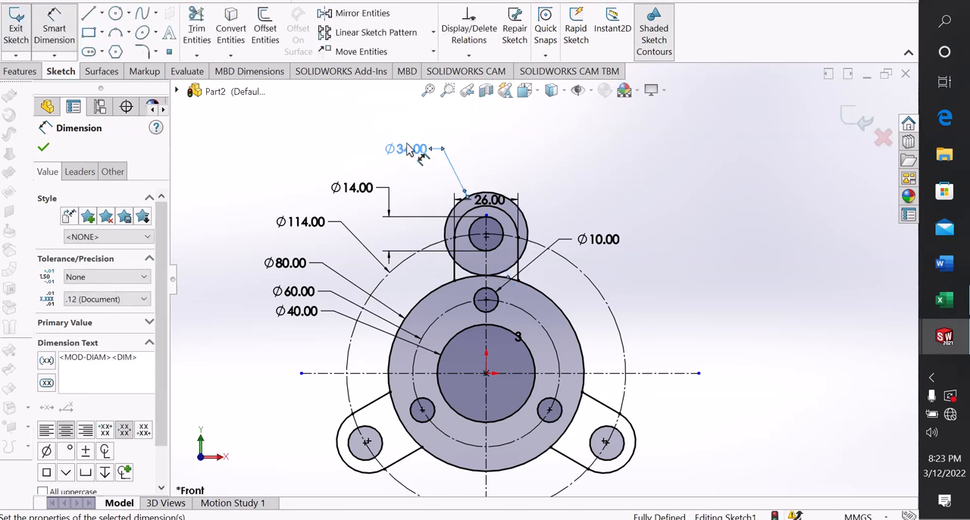
{"action": "right_click", "coordinate": [697, 174]}
{"action": "left_click", "coordinate": [747, 214]}
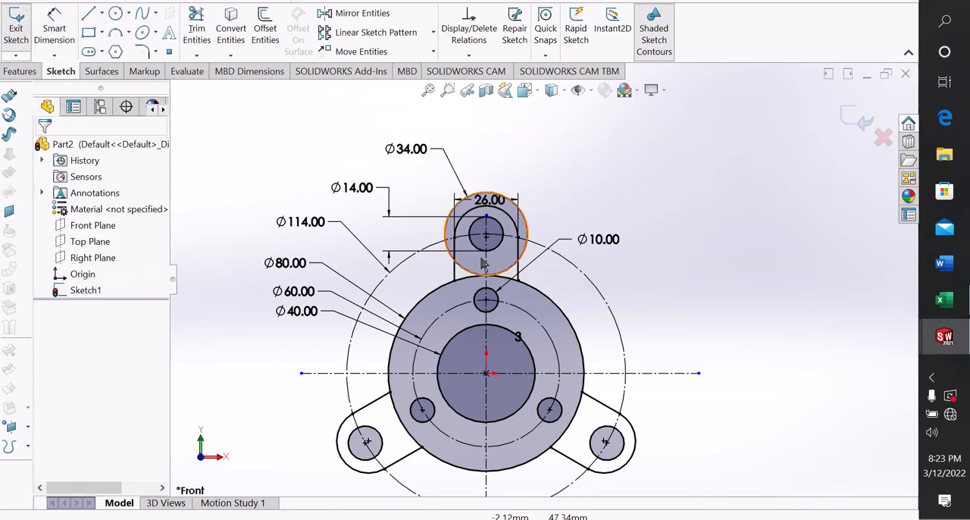
Trim away the 34 mm circle's segments below the 114 mm construction circle, starting on the left side of the top tab
{"action": "scroll", "coordinate": [481, 263], "scroll_direction": "down", "scroll_amount": 2}
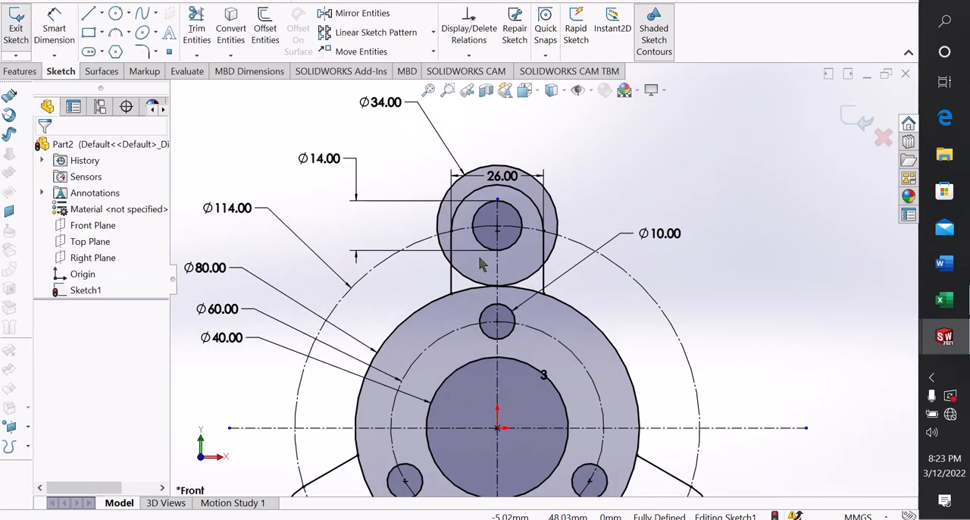
{"action": "left_click", "coordinate": [191, 34]}
{"action": "scroll", "coordinate": [403, 234], "scroll_direction": "down", "scroll_amount": 3}
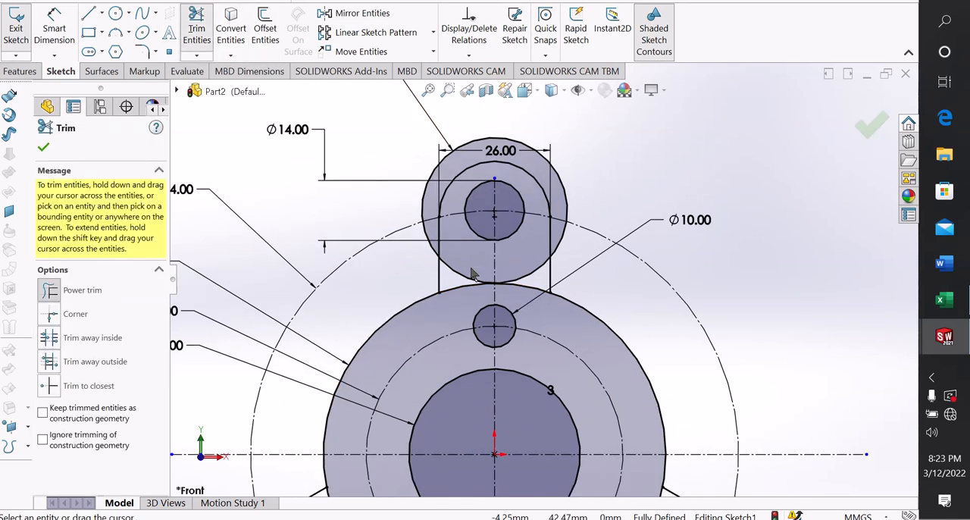
{"action": "left_click_drag", "start_coordinate": [402, 240], "coordinate": [414, 222]}
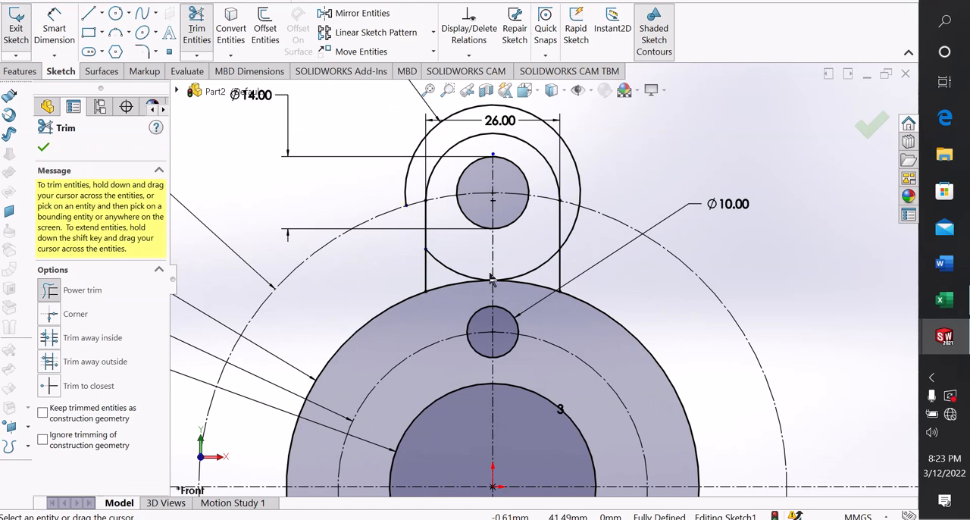
{"action": "mouse_move", "coordinate": [471, 260]}
{"action": "left_mouse_down"}
{"action": "mouse_move", "coordinate": [444, 268]}
{"action": "mouse_move", "coordinate": [532, 266]}
{"action": "mouse_move", "coordinate": [547, 261]}
{"action": "mouse_move", "coordinate": [552, 232]}
{"action": "mouse_move", "coordinate": [568, 229]}
{"action": "left_mouse_up"}
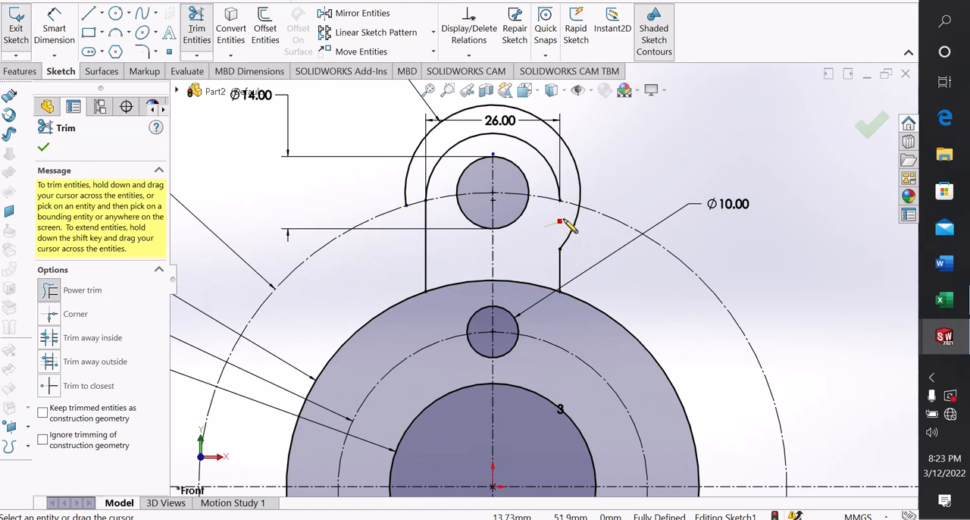
Undo the last trims of the top tab's right side line and the 34 mm circle's lower-right segment
{"action": "key", "text": "Escape"}
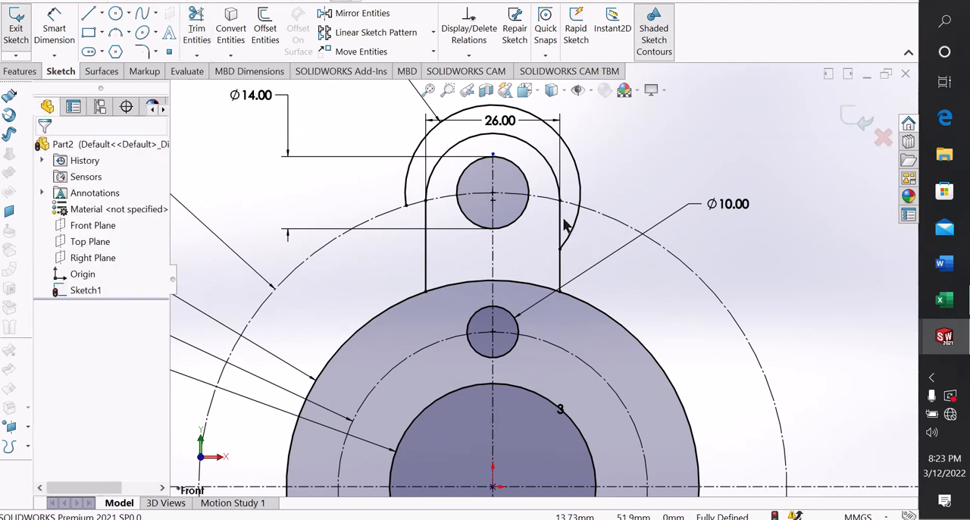
{"action": "key", "text": "ctrl+z"}
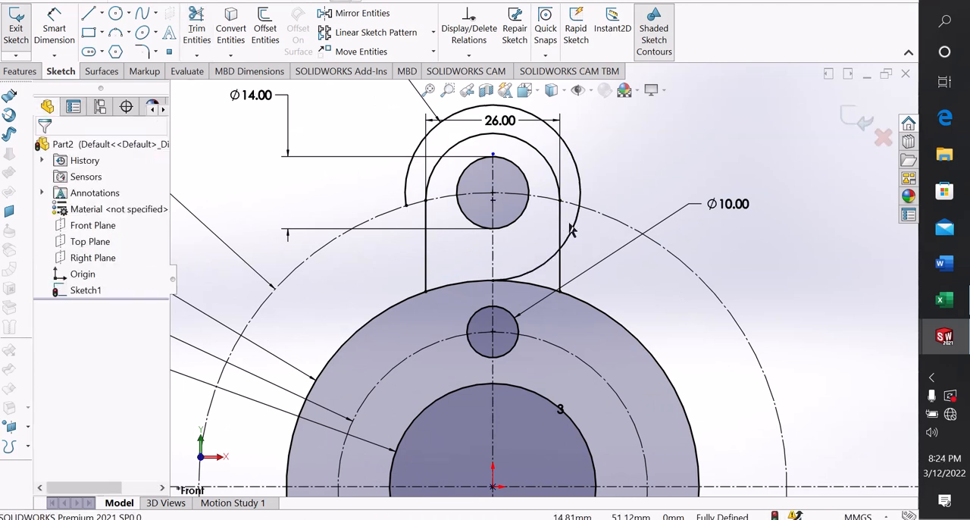
{"action": "scroll", "coordinate": [570, 220], "scroll_direction": "down", "scroll_amount": 2}
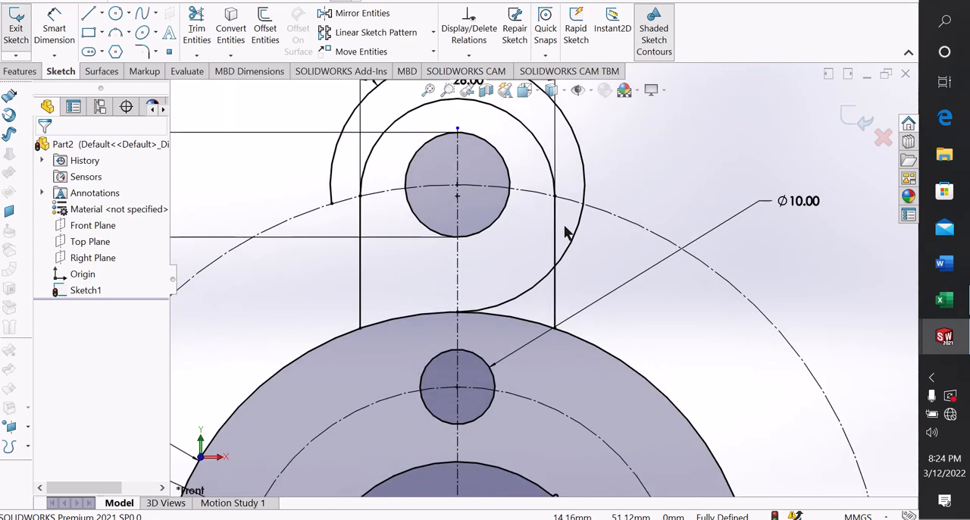
{"action": "right_click_drag", "start_coordinate": [504, 256], "coordinate": [534, 300]}
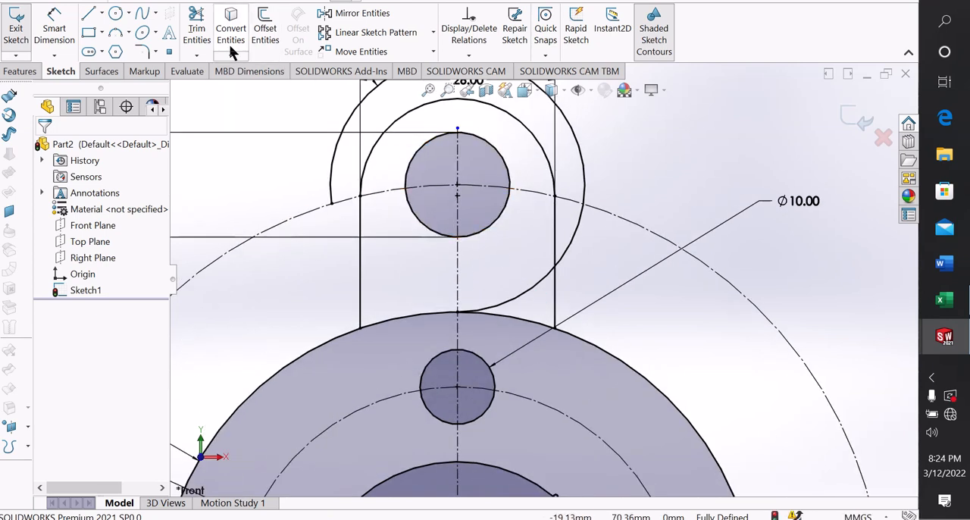
Trim the 34 mm circle's remaining right-hand segments below the 114 mm construction circle, keeping the top tab's side line
{"action": "left_click", "coordinate": [196, 29]}
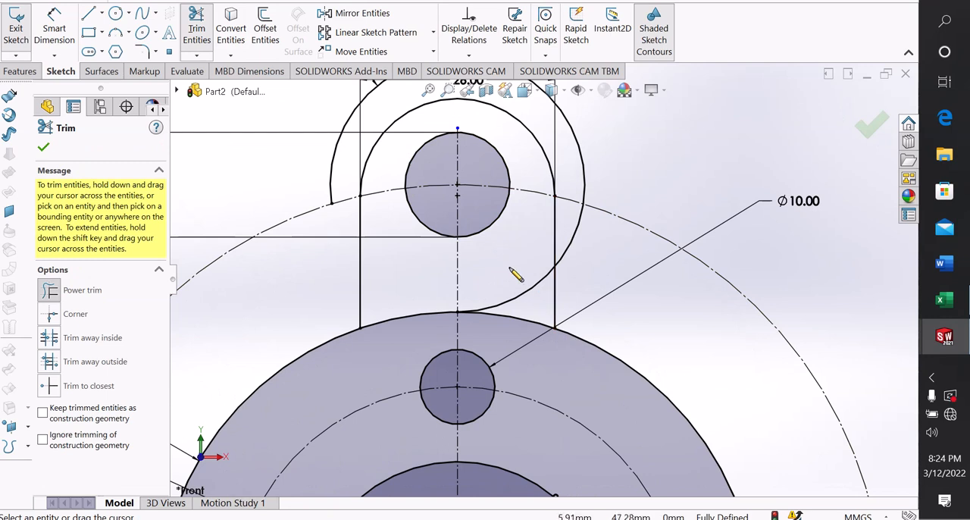
{"action": "left_click_drag", "start_coordinate": [493, 246], "coordinate": [535, 301]}
{"action": "left_click_drag", "start_coordinate": [544, 238], "coordinate": [566, 230]}
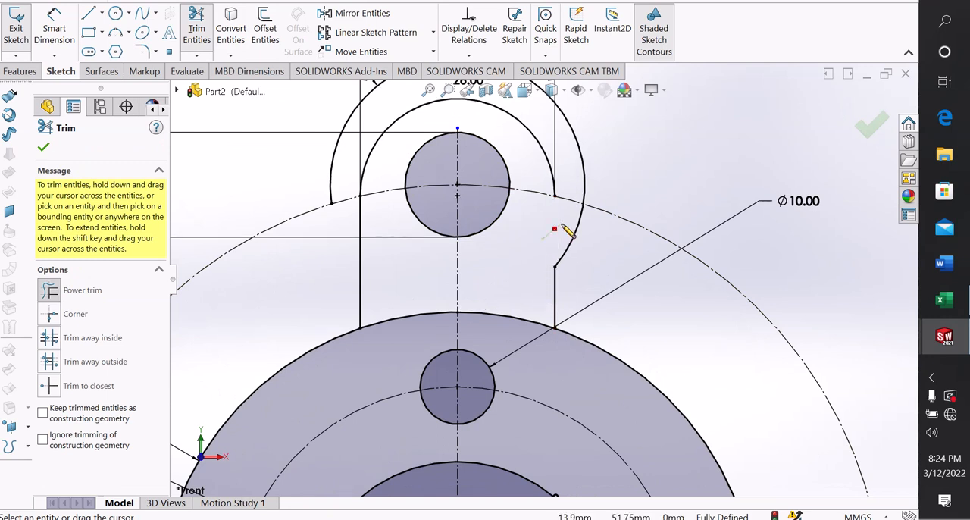
{"action": "key", "text": "Escape"}
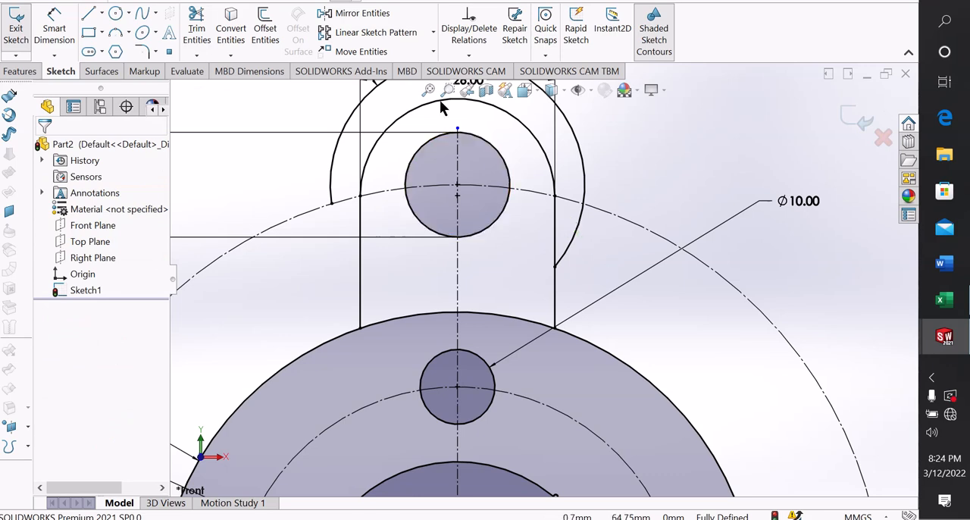
{"action": "left_click", "coordinate": [195, 31]}
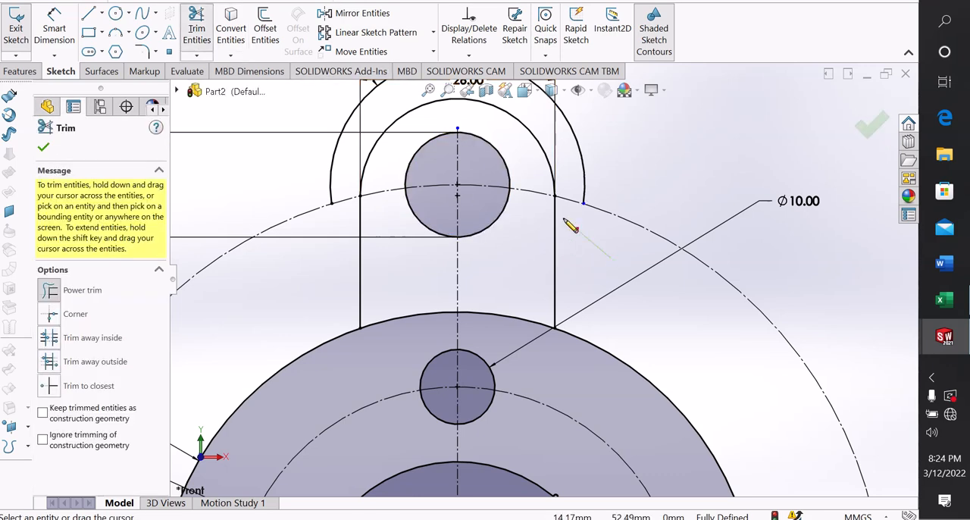
{"action": "scroll", "coordinate": [570, 225], "scroll_direction": "up", "scroll_amount": 5}
{"action": "right_click", "coordinate": [638, 175]}
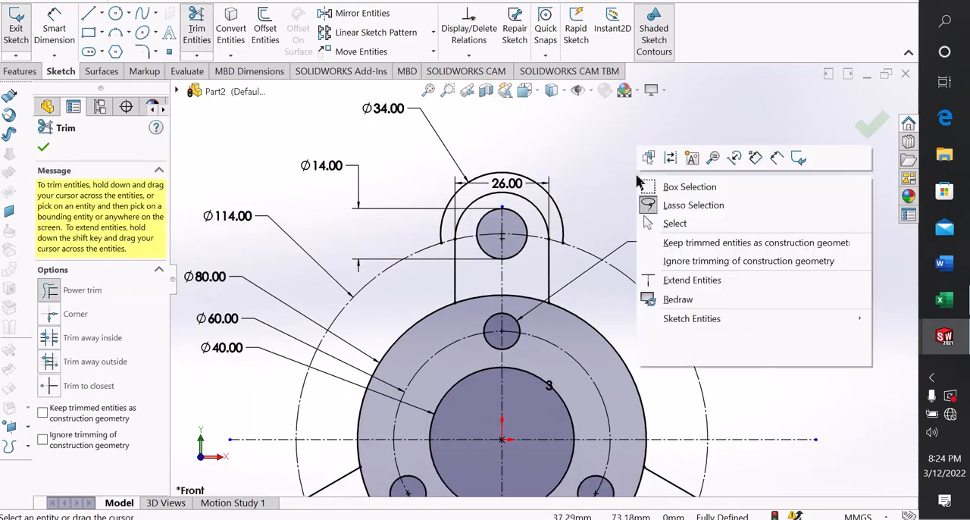
{"action": "left_click", "coordinate": [674, 222]}
Move the 26 mm width dimension of the top tab clear of the arcs, to the right of the tab
{"action": "scroll", "coordinate": [562, 303], "scroll_direction": "up", "scroll_amount": 3}
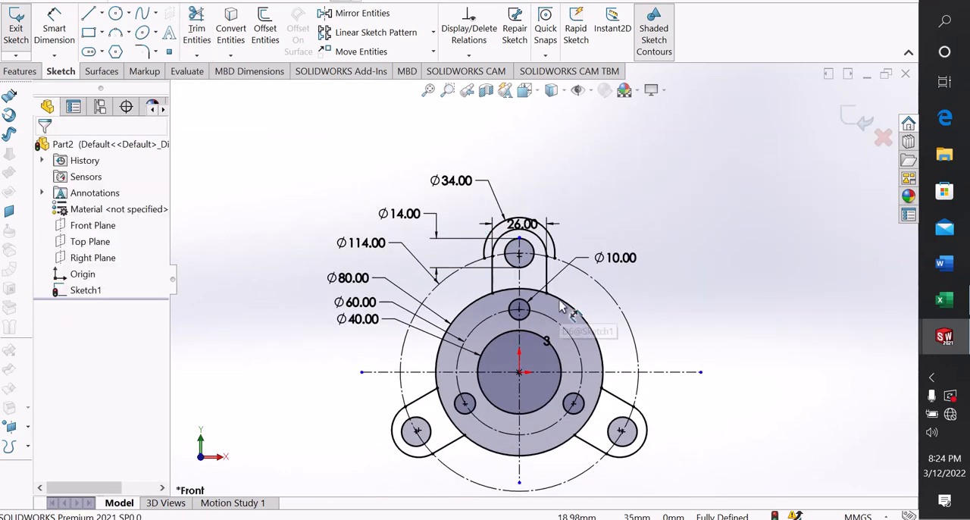
{"action": "scroll", "coordinate": [562, 306], "scroll_direction": "down", "scroll_amount": 2}
{"action": "scroll", "coordinate": [560, 305], "scroll_direction": "up", "scroll_amount": 2}
{"action": "scroll", "coordinate": [573, 409], "scroll_direction": "down", "scroll_amount": 2}
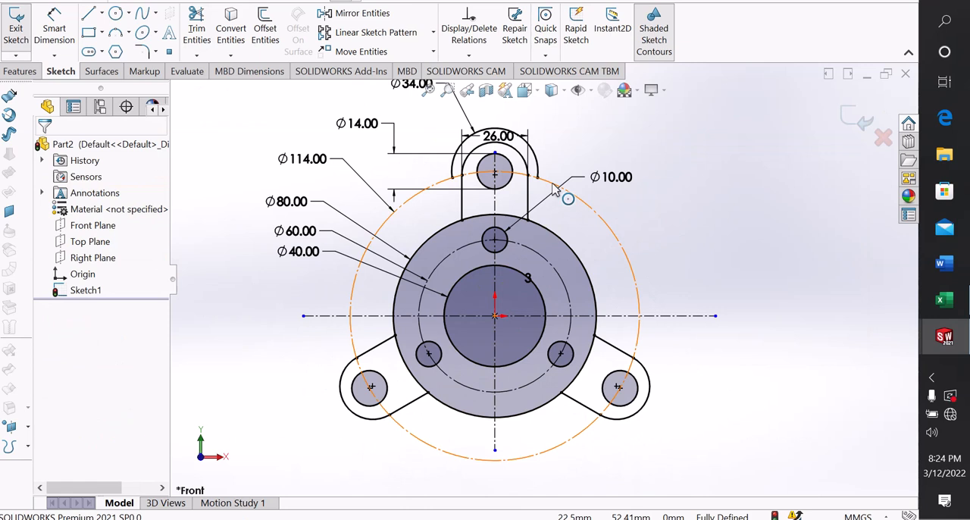
{"action": "scroll", "coordinate": [555, 191], "scroll_direction": "up", "scroll_amount": 1}
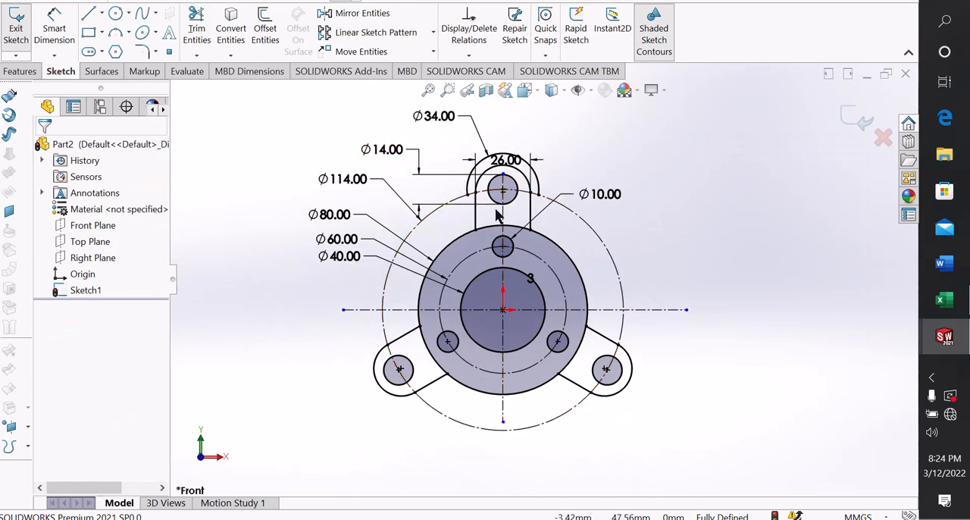
{"action": "left_click_drag", "start_coordinate": [509, 161], "coordinate": [597, 162]}
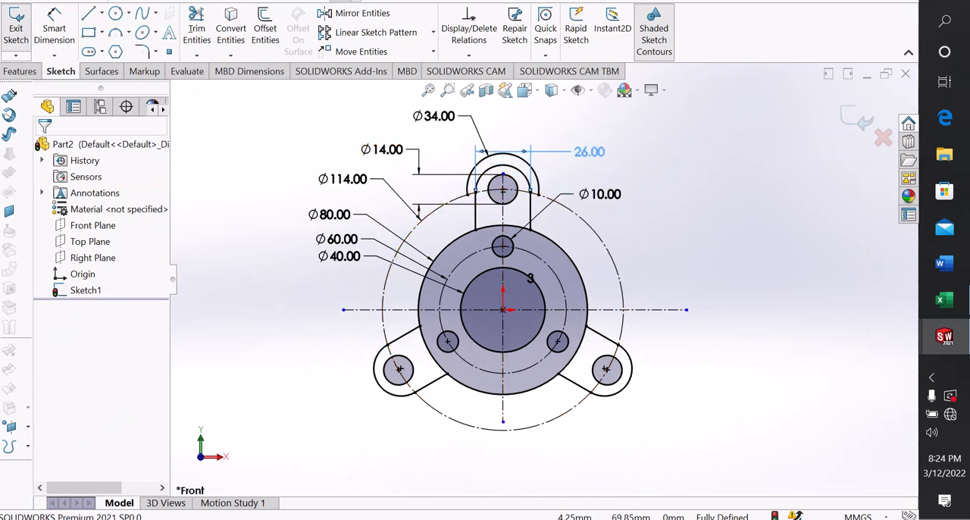
{"action": "left_click", "coordinate": [708, 215]}
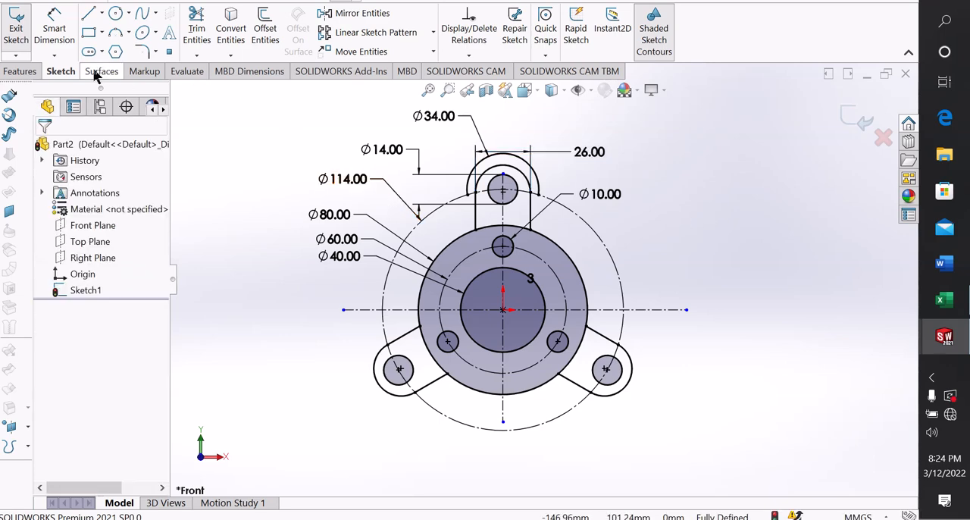
Sketch a slanted line about 125.16 mm long from above the top tab to the outer side of the lower-left tab
{"action": "left_click", "coordinate": [89, 15]}
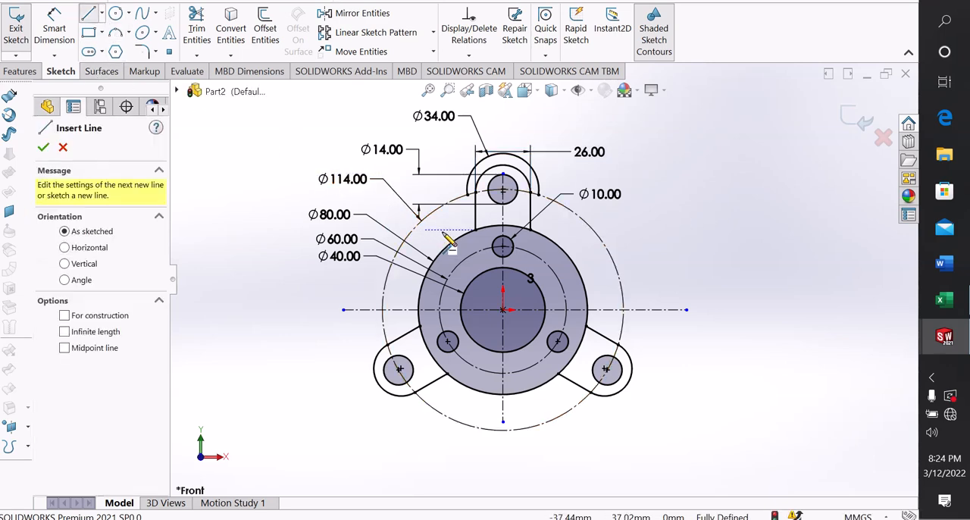
{"action": "scroll", "coordinate": [504, 228], "scroll_direction": "down", "scroll_amount": 2}
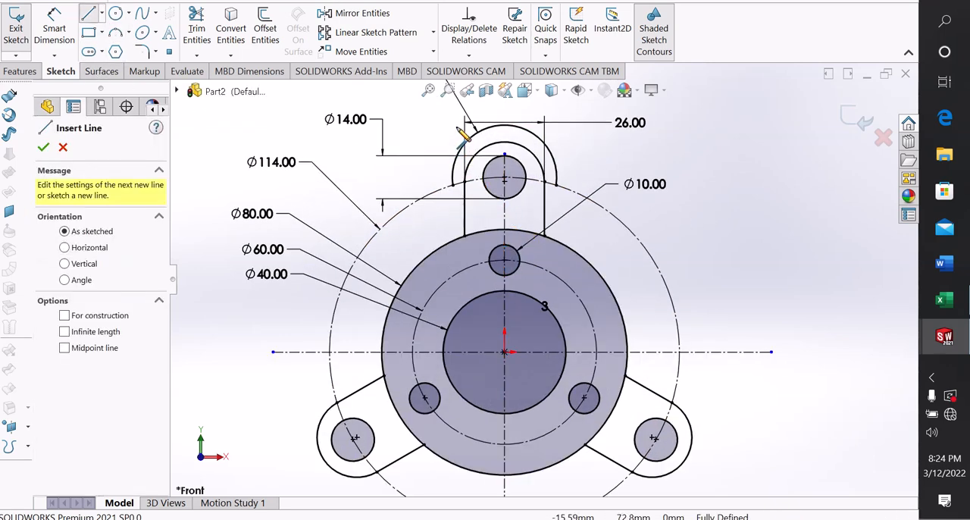
{"action": "left_click", "coordinate": [481, 108]}
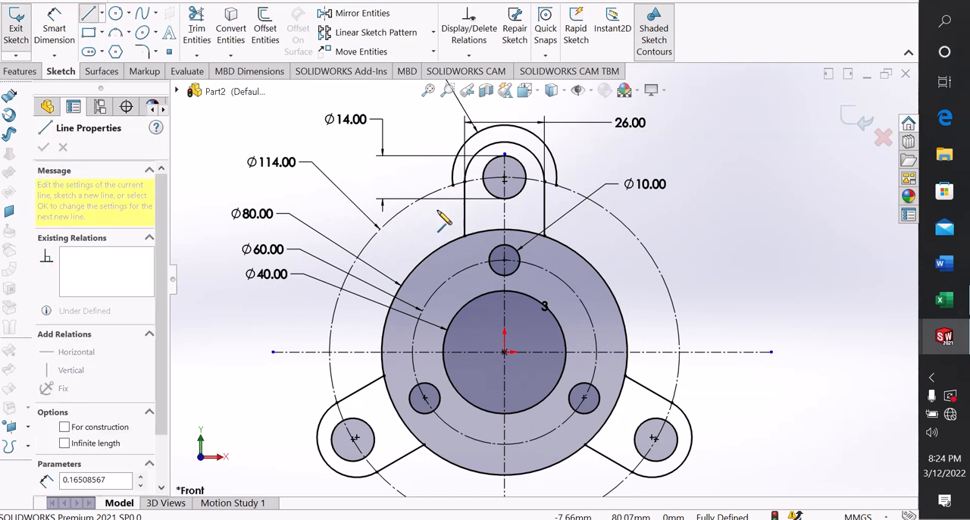
{"action": "double_click", "coordinate": [300, 446]}
{"action": "right_click", "coordinate": [301, 445]}
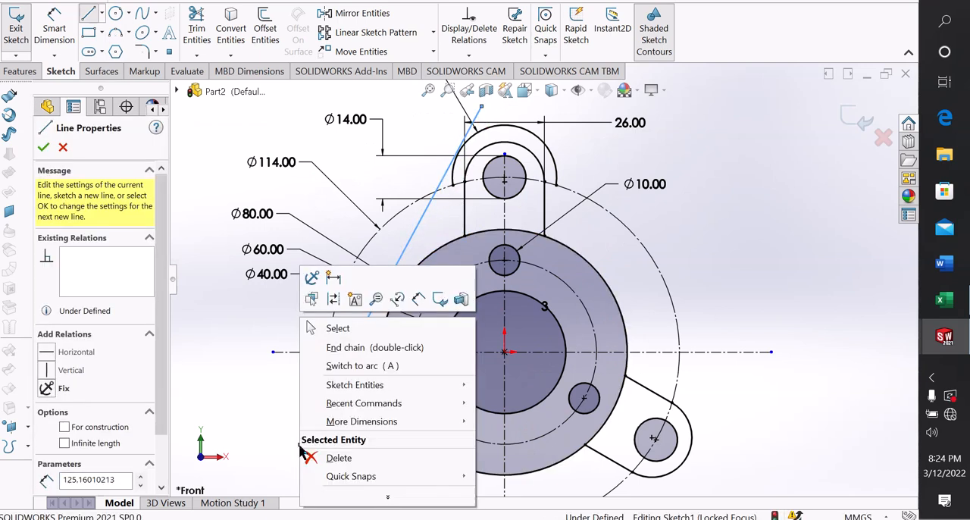
{"action": "left_click", "coordinate": [339, 332]}
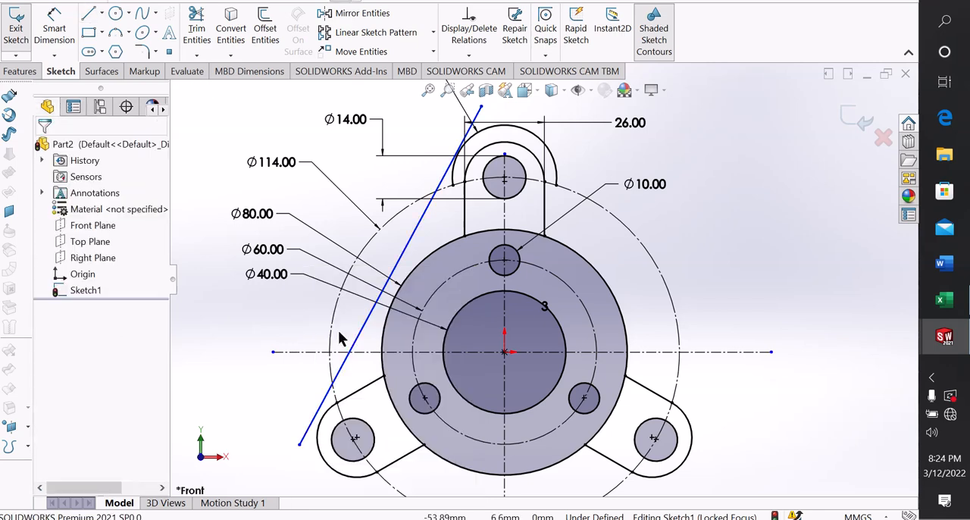
Make the slanted line tangent to the 34 mm arc around the top tab
{"action": "scroll", "coordinate": [536, 173], "scroll_direction": "down", "scroll_amount": 2}
{"action": "scroll", "coordinate": [498, 165], "scroll_direction": "up", "scroll_amount": 2}
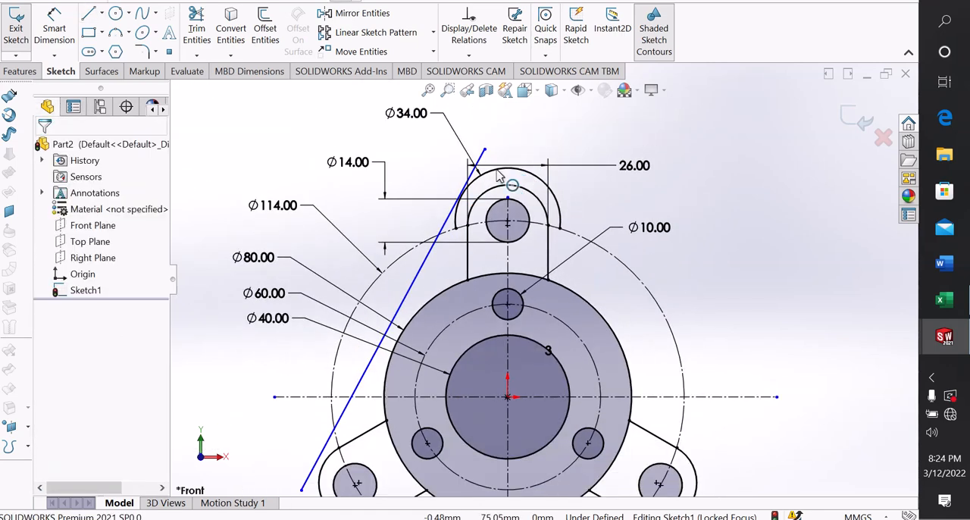
{"action": "scroll", "coordinate": [497, 175], "scroll_direction": "down", "scroll_amount": 1}
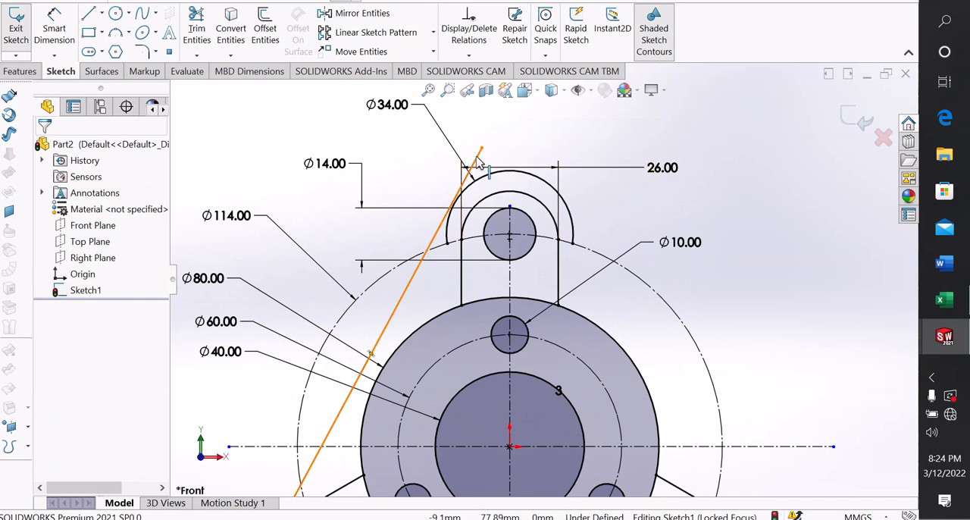
{"action": "left_click", "coordinate": [476, 161]}
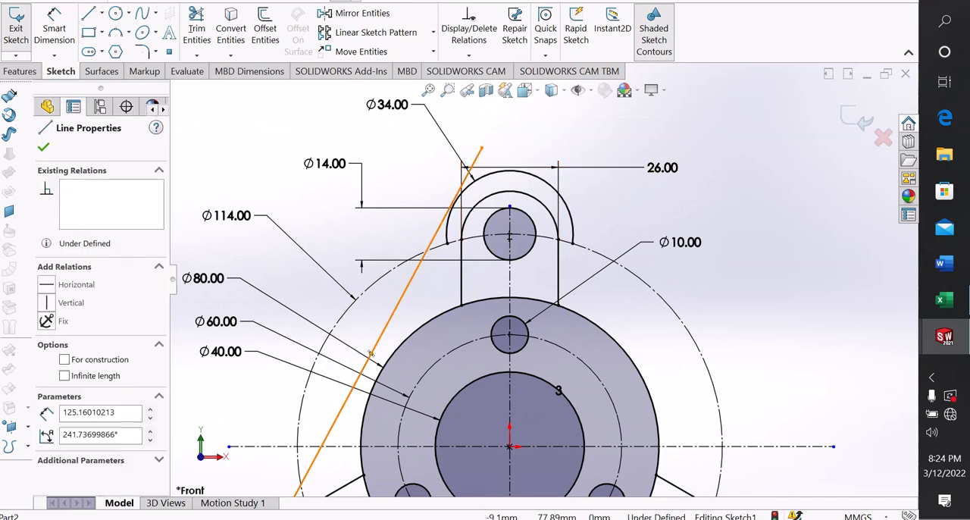
{"action": "left_click", "coordinate": [489, 182], "text": "ctrl"}
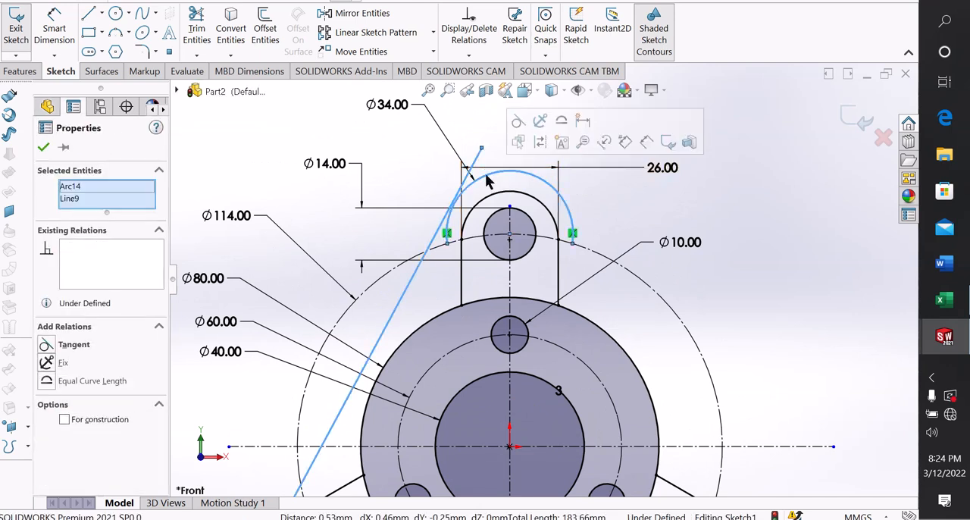
{"action": "left_click", "coordinate": [518, 122]}
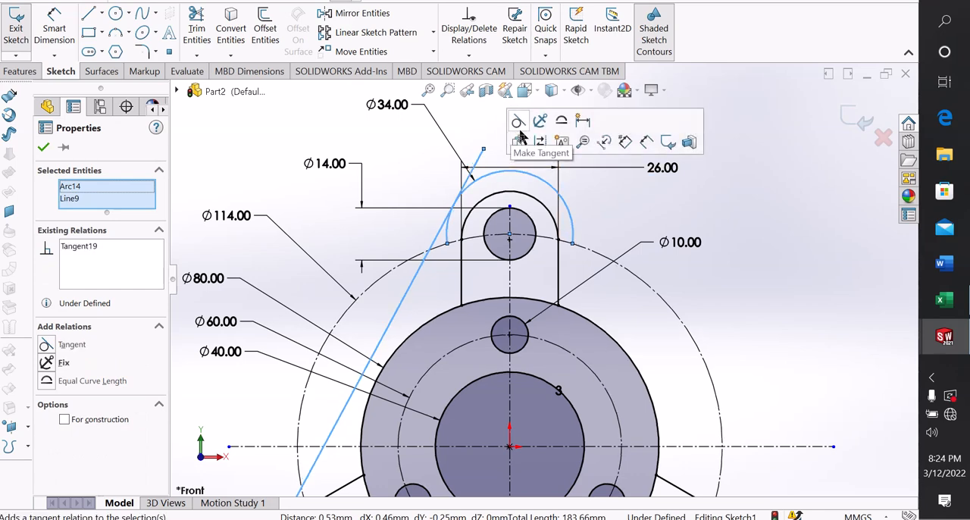
{"action": "left_click", "coordinate": [680, 214]}
Make the slanted line tangent to the rounded end arc of the lower-left tab
{"action": "scroll", "coordinate": [501, 277], "scroll_direction": "up", "scroll_amount": 3}
{"action": "scroll", "coordinate": [474, 423], "scroll_direction": "down", "scroll_amount": 3}
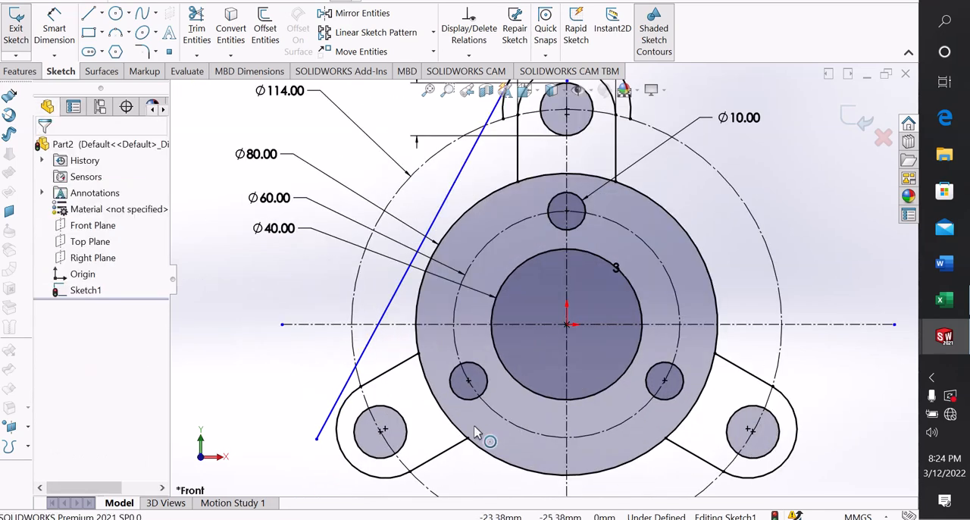
{"action": "left_click", "coordinate": [337, 400]}
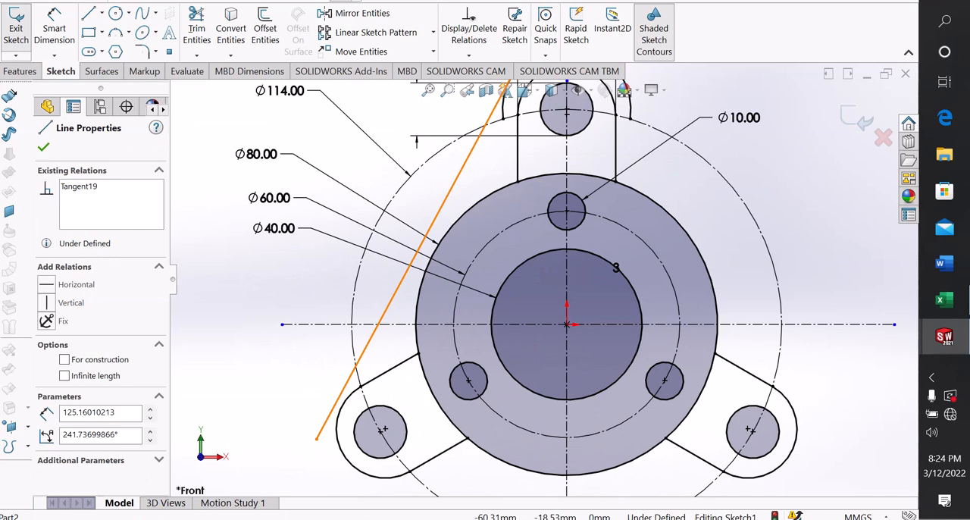
{"action": "left_click", "coordinate": [339, 413], "text": "ctrl"}
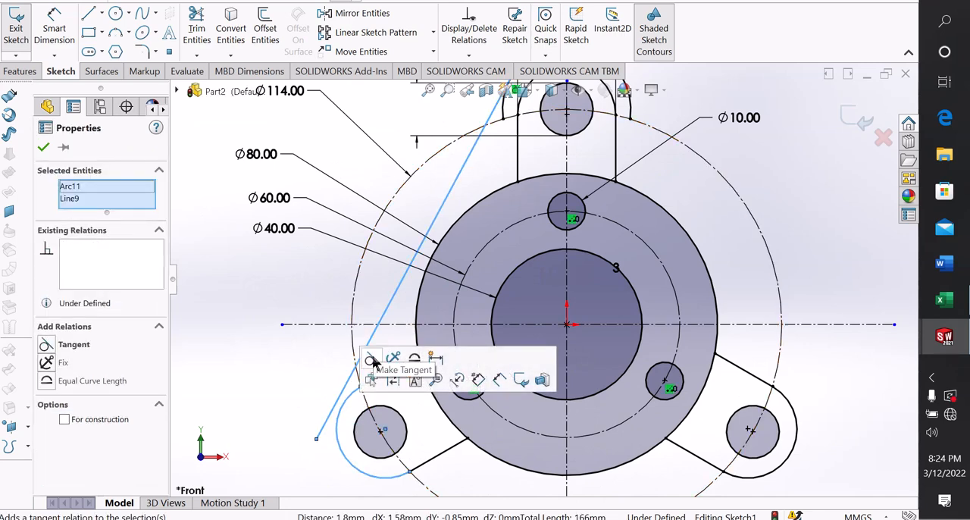
{"action": "left_click", "coordinate": [372, 354]}
{"action": "left_click", "coordinate": [254, 374]}
{"action": "scroll", "coordinate": [542, 279], "scroll_direction": "up", "scroll_amount": 3}
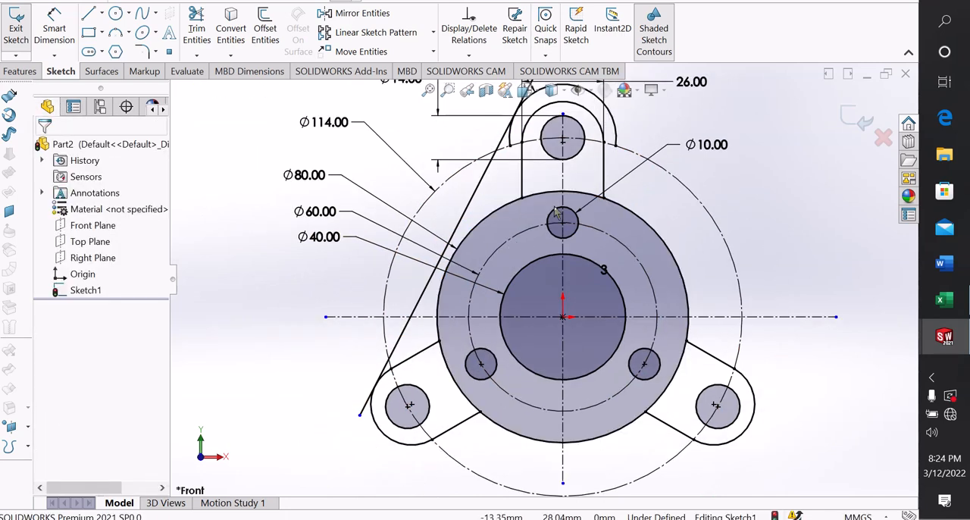
Trim the slanted line's upper overhang and the left end of the top tab's 34 mm arc back to their tangent point
{"action": "scroll", "coordinate": [564, 168], "scroll_direction": "up", "scroll_amount": 2}
{"action": "scroll", "coordinate": [581, 95], "scroll_direction": "down", "scroll_amount": 2}
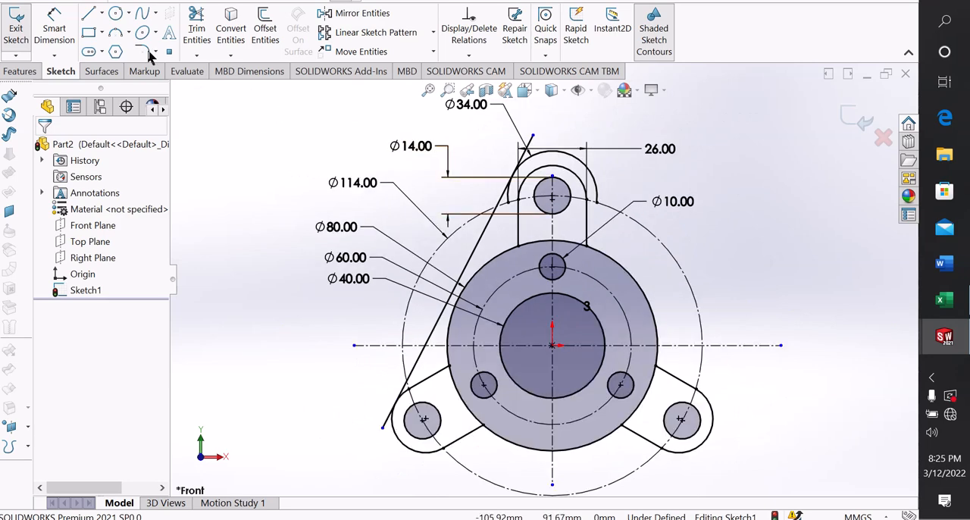
{"action": "left_click", "coordinate": [210, 41]}
{"action": "scroll", "coordinate": [599, 163], "scroll_direction": "down", "scroll_amount": 2}
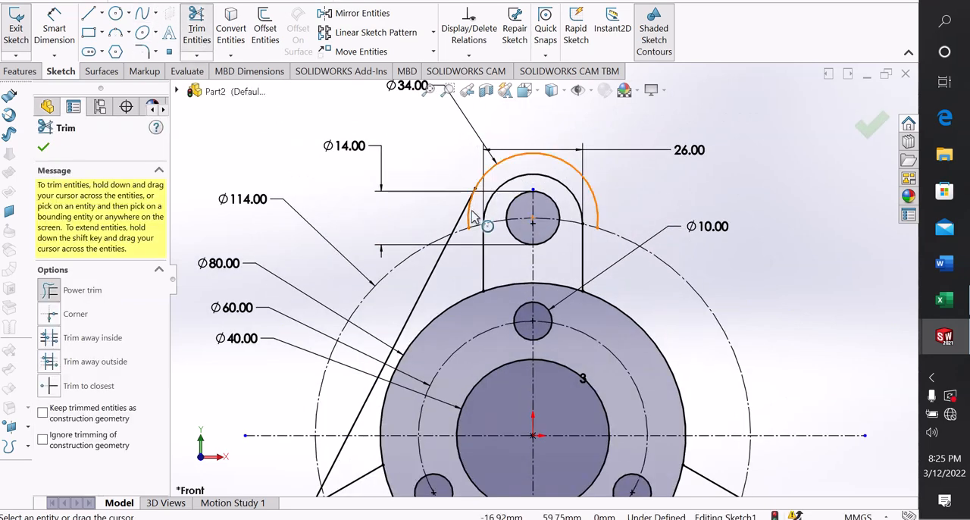
{"action": "scroll", "coordinate": [493, 204], "scroll_direction": "down", "scroll_amount": 2}
{"action": "left_click_drag", "start_coordinate": [489, 204], "coordinate": [474, 236]}
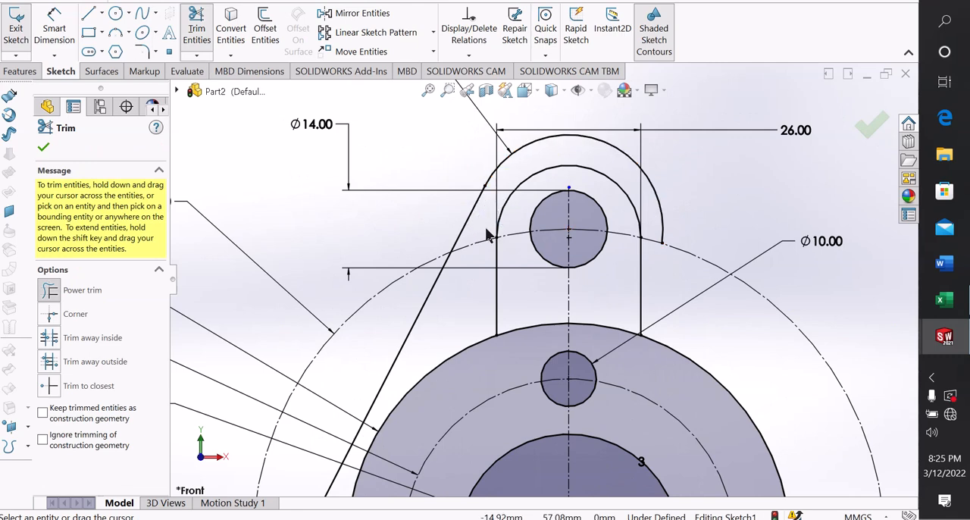
Try to trim the slanted line's lower overhang past the lower-left tab's end arc, and undo that trim
{"action": "scroll", "coordinate": [488, 236], "scroll_direction": "up", "scroll_amount": 3}
{"action": "scroll", "coordinate": [463, 365], "scroll_direction": "down", "scroll_amount": 3}
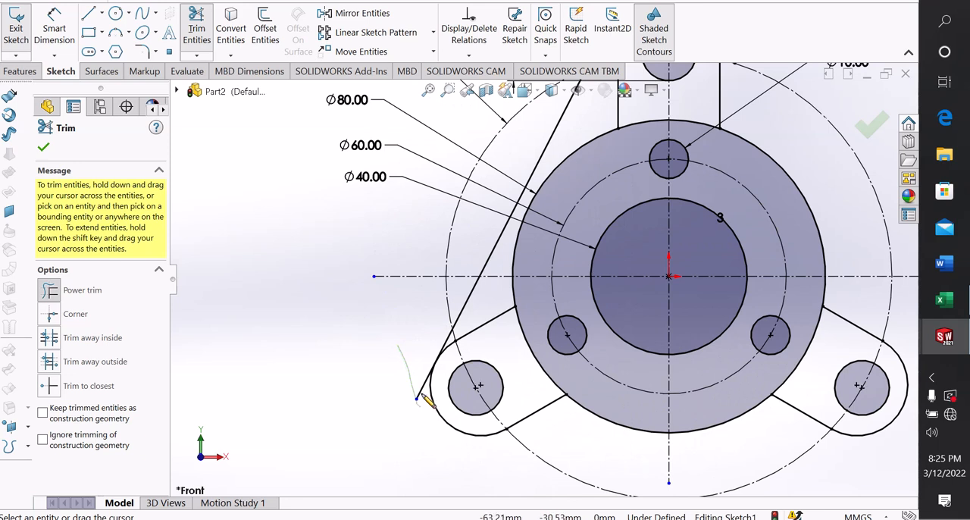
{"action": "left_click_drag", "start_coordinate": [422, 394], "coordinate": [425, 371]}
{"action": "scroll", "coordinate": [506, 362], "scroll_direction": "up", "scroll_amount": 1}
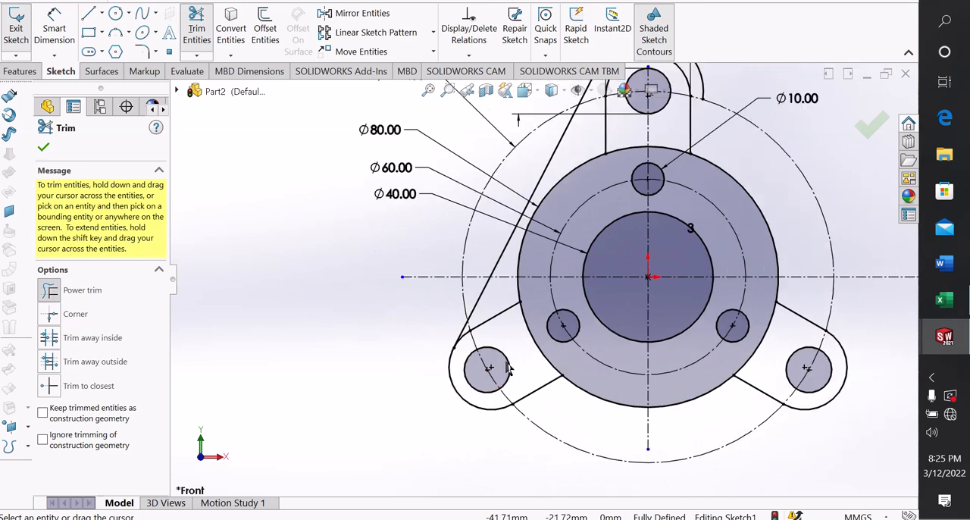
{"action": "scroll", "coordinate": [509, 369], "scroll_direction": "up", "scroll_amount": 1}
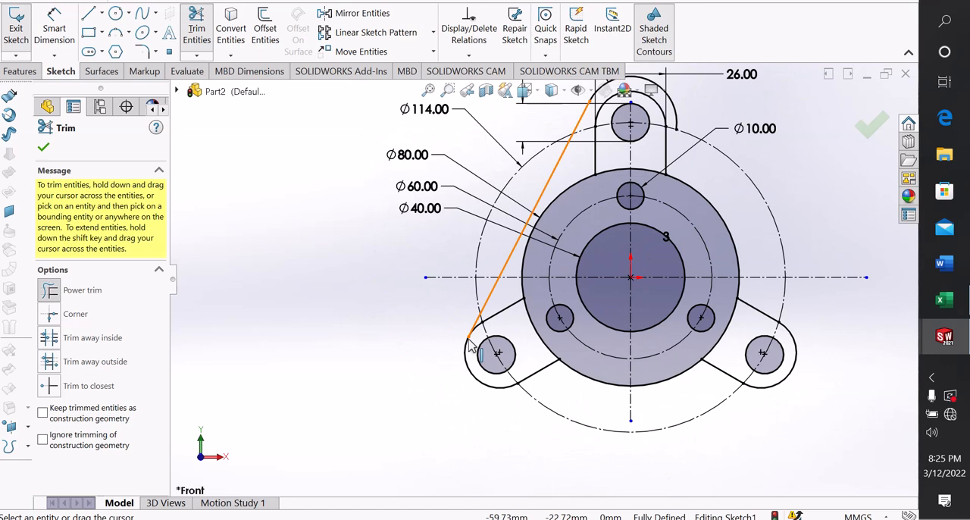
{"action": "key", "text": "ctrl+z"}
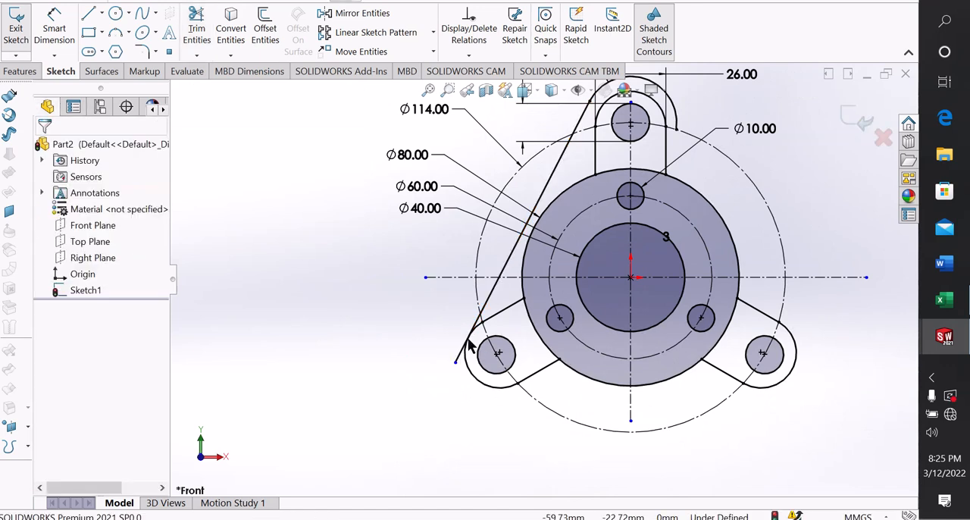
{"action": "right_click", "coordinate": [368, 275]}
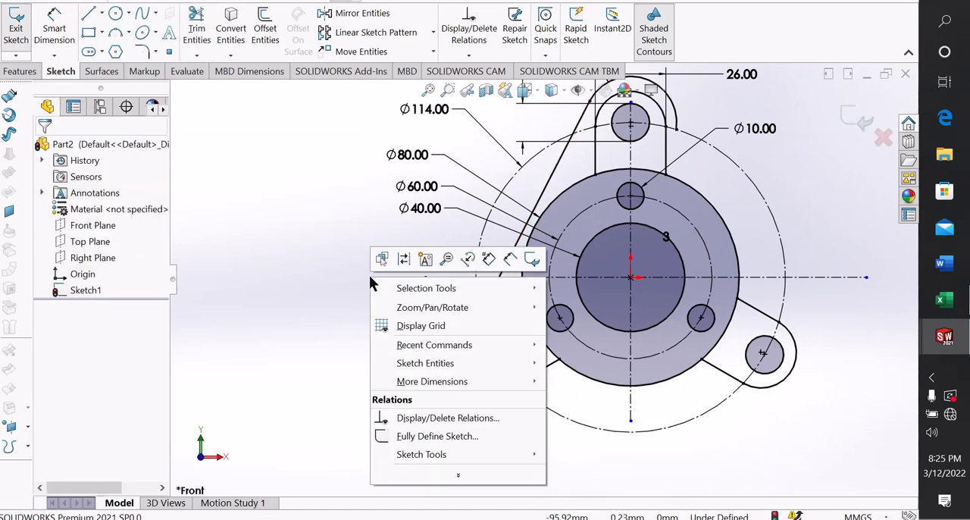
{"action": "key", "text": "Escape"}
Delete the tangent relation between the slanted line and the lower-left tab's end arc, and pull the line's lower endpoint outward from the tab
{"action": "scroll", "coordinate": [484, 364], "scroll_direction": "down", "scroll_amount": 2}
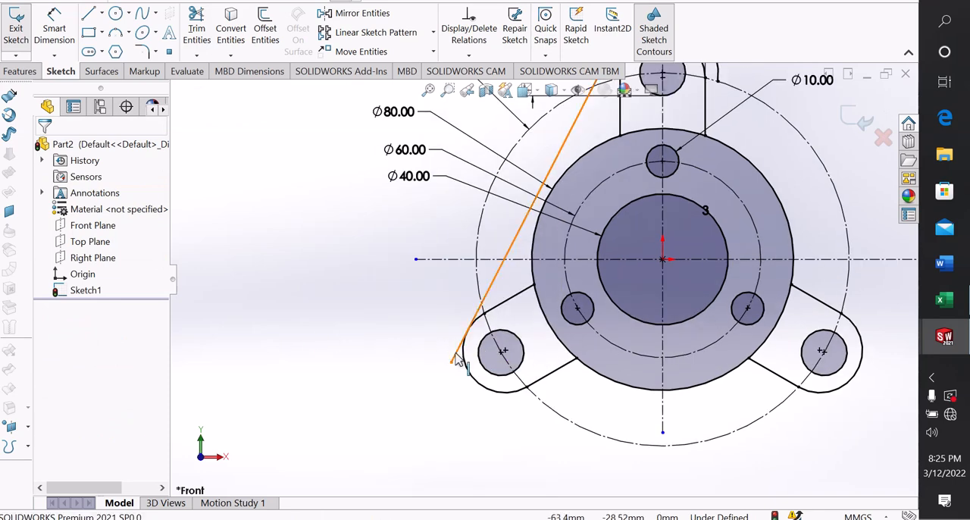
{"action": "left_click", "coordinate": [456, 355]}
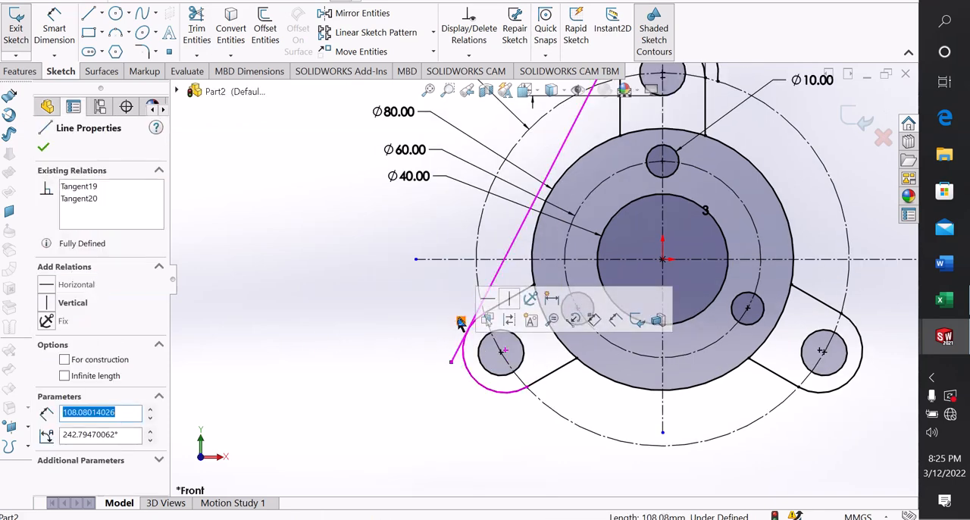
{"action": "left_click", "coordinate": [461, 324]}
{"action": "key", "text": "Delete"}
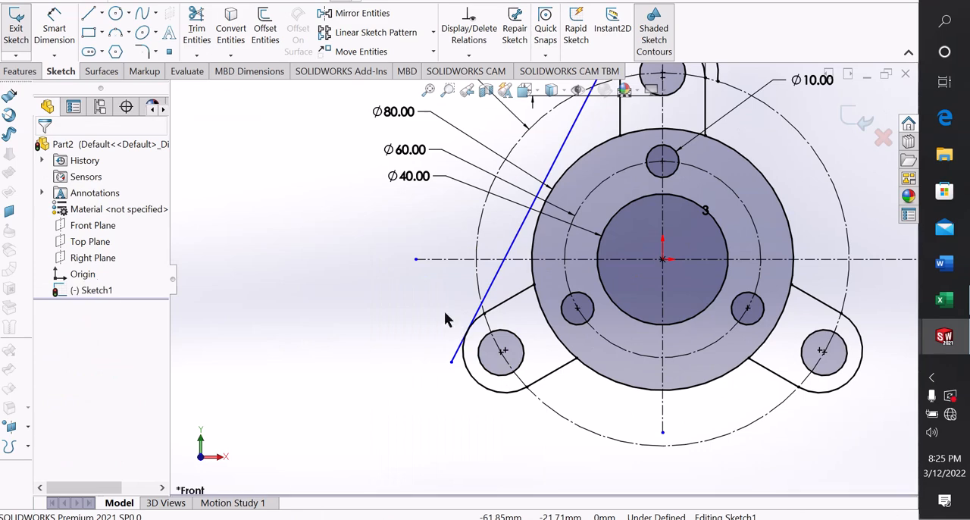
{"action": "left_click_drag", "start_coordinate": [453, 365], "coordinate": [411, 341]}
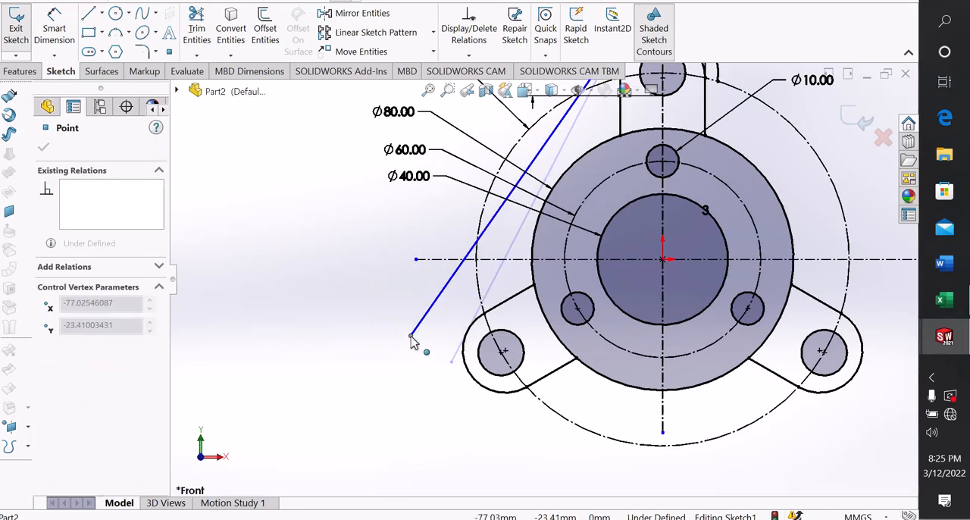
Create a circular sketch pattern of the top tab's 34 mm outer arc about the origin with 3 equally spaced instances over 360°
{"action": "scroll", "coordinate": [636, 186], "scroll_direction": "up", "scroll_amount": 3}
{"action": "scroll", "coordinate": [625, 190], "scroll_direction": "down", "scroll_amount": 2}
{"action": "scroll", "coordinate": [621, 190], "scroll_direction": "up", "scroll_amount": 2}
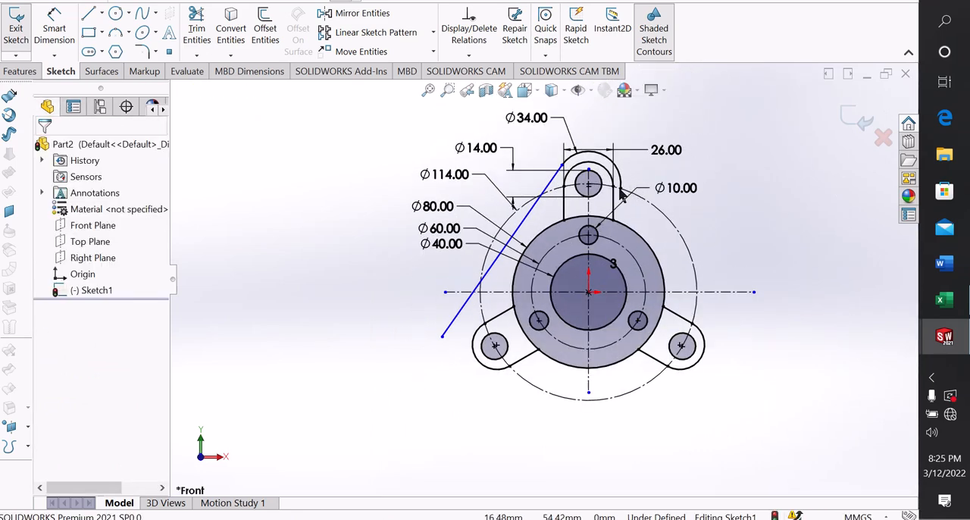
{"action": "scroll", "coordinate": [606, 163], "scroll_direction": "down", "scroll_amount": 1}
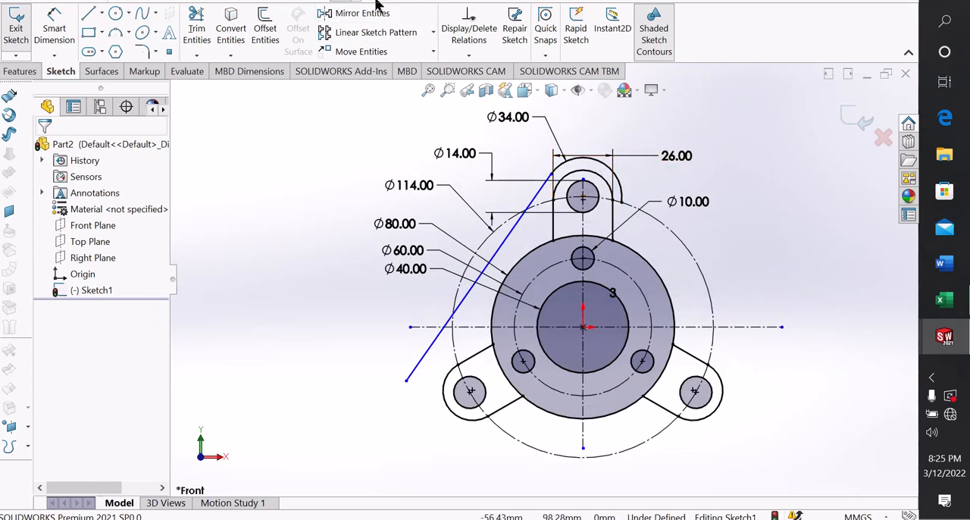
{"action": "left_click", "coordinate": [434, 33]}
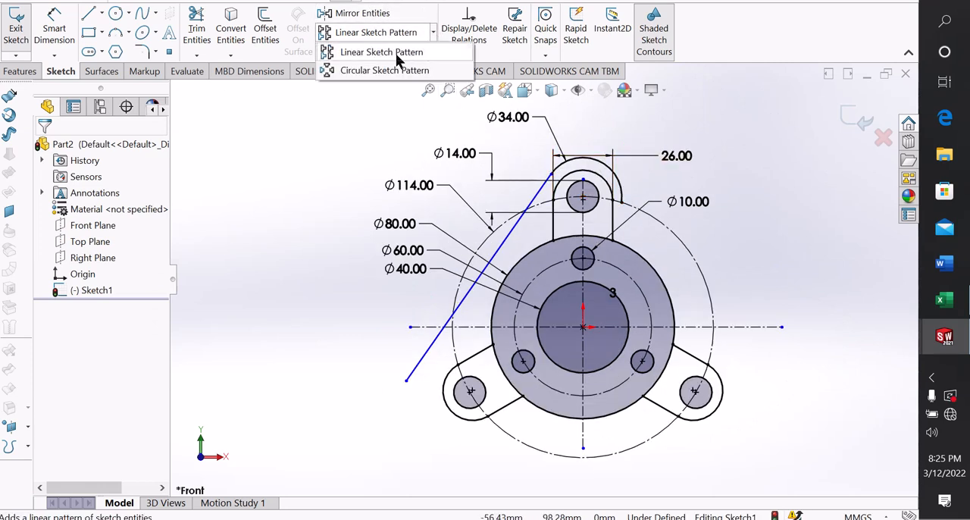
{"action": "left_click", "coordinate": [375, 72]}
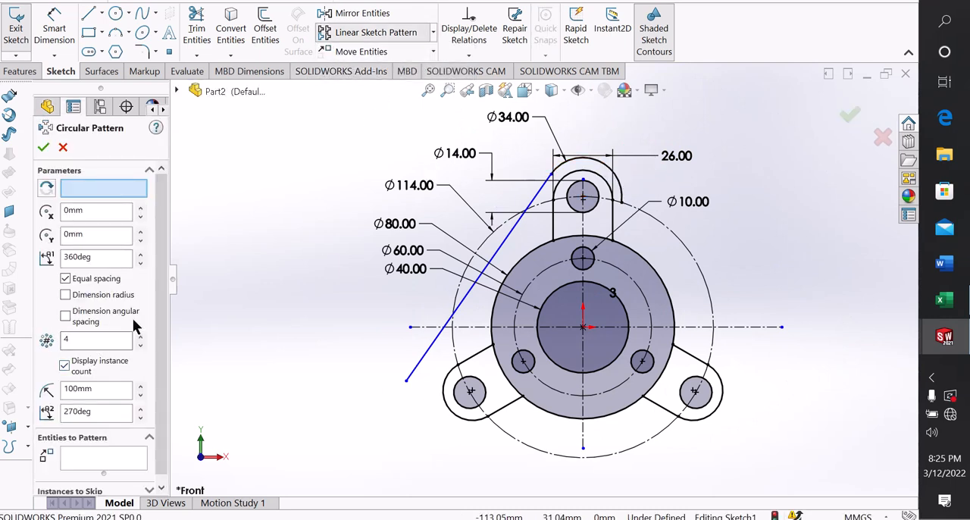
{"action": "left_click", "coordinate": [90, 337]}
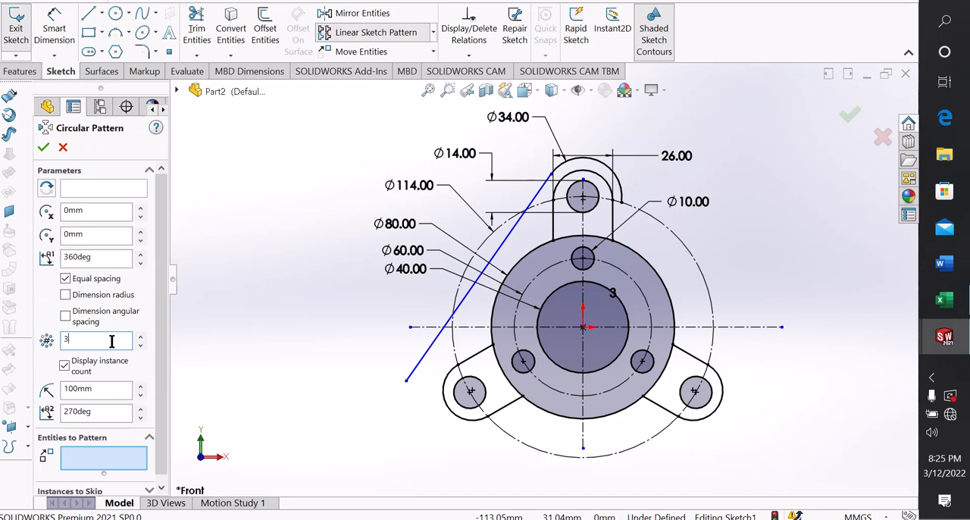
{"action": "type", "text": "3"}
{"action": "left_click", "coordinate": [603, 164]}
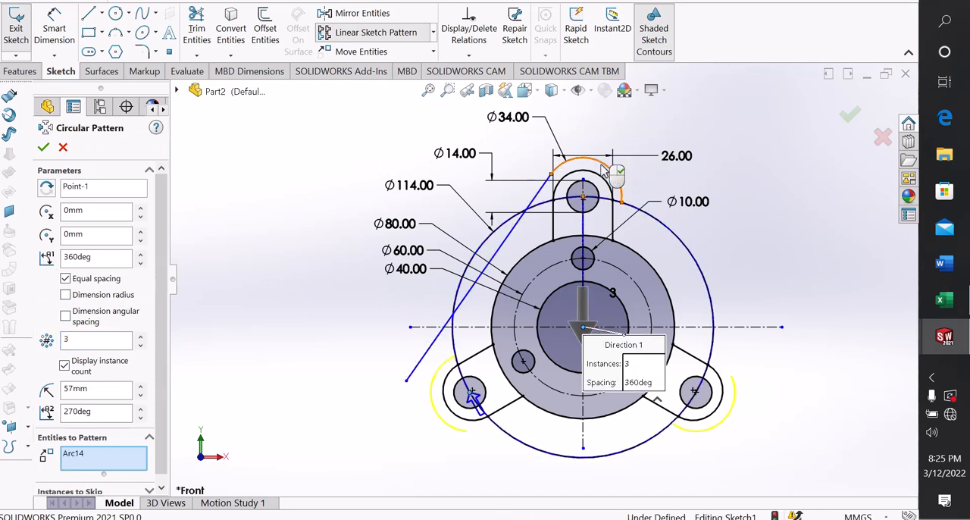
{"action": "left_click", "coordinate": [44, 148]}
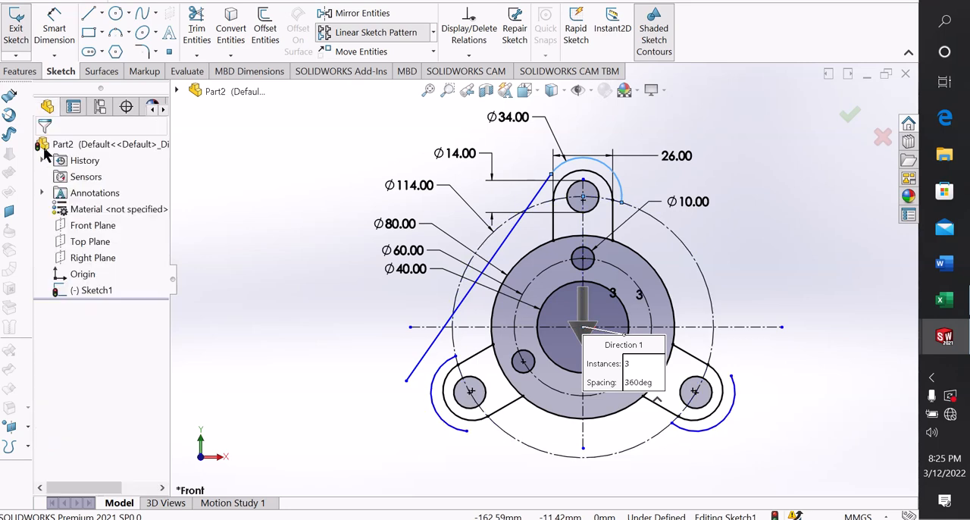
{"action": "right_click", "coordinate": [274, 228]}
{"action": "left_click", "coordinate": [241, 241]}
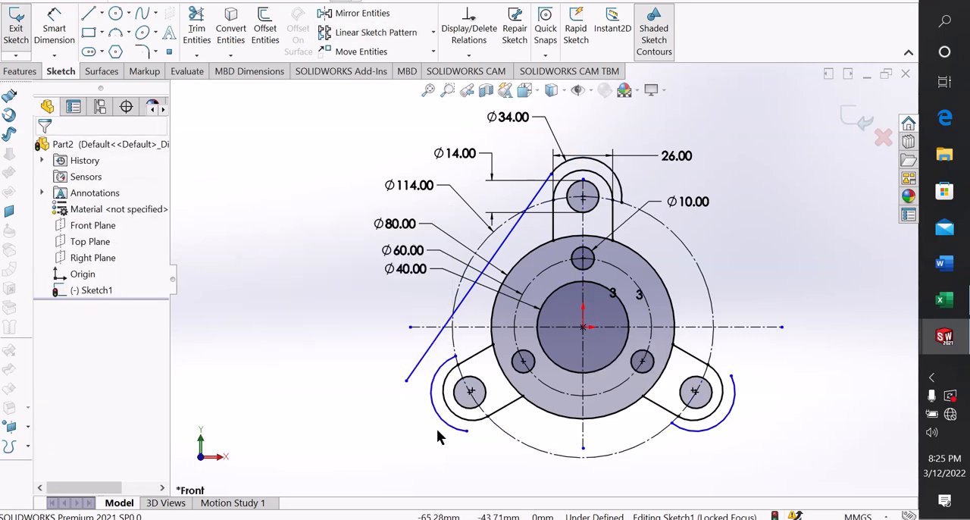
Make the slanted line tangent to the patterned outer arc at the lower-left tab, and place that arc's centre on the tab hole's centre
{"action": "scroll", "coordinate": [480, 444], "scroll_direction": "down", "scroll_amount": 2}
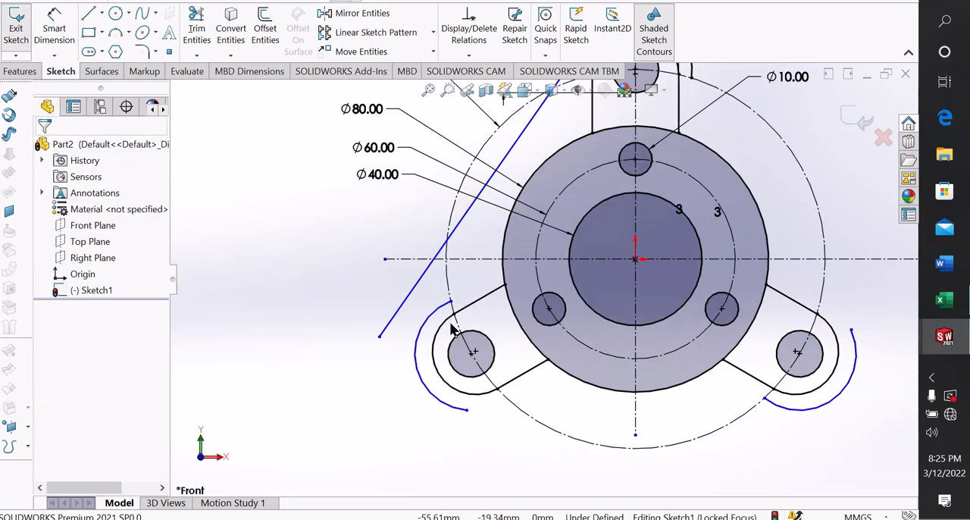
{"action": "left_click", "coordinate": [385, 327]}
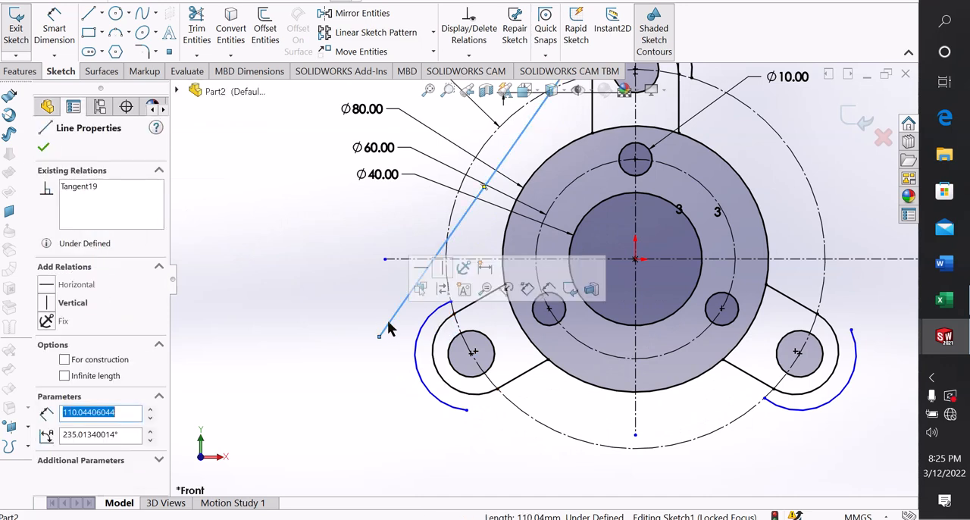
{"action": "left_click", "coordinate": [422, 339]}
{"action": "left_click", "coordinate": [452, 279]}
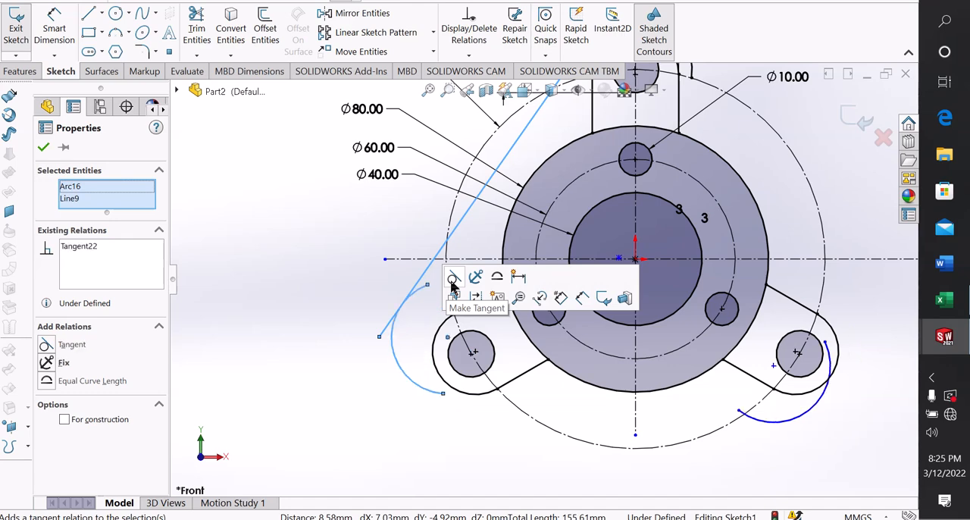
{"action": "left_click", "coordinate": [261, 290]}
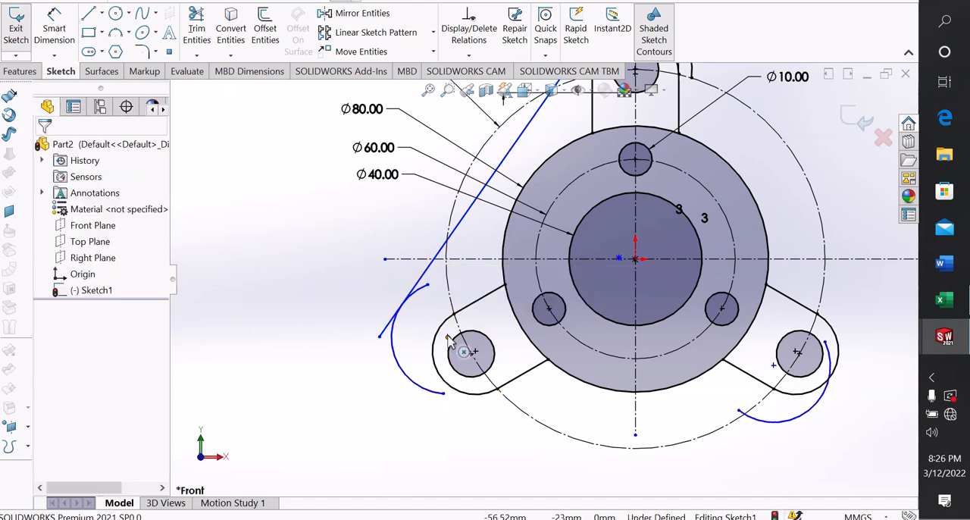
{"action": "left_click_drag", "start_coordinate": [449, 340], "coordinate": [470, 354]}
{"action": "scroll", "coordinate": [335, 381], "scroll_direction": "up", "scroll_amount": 3}
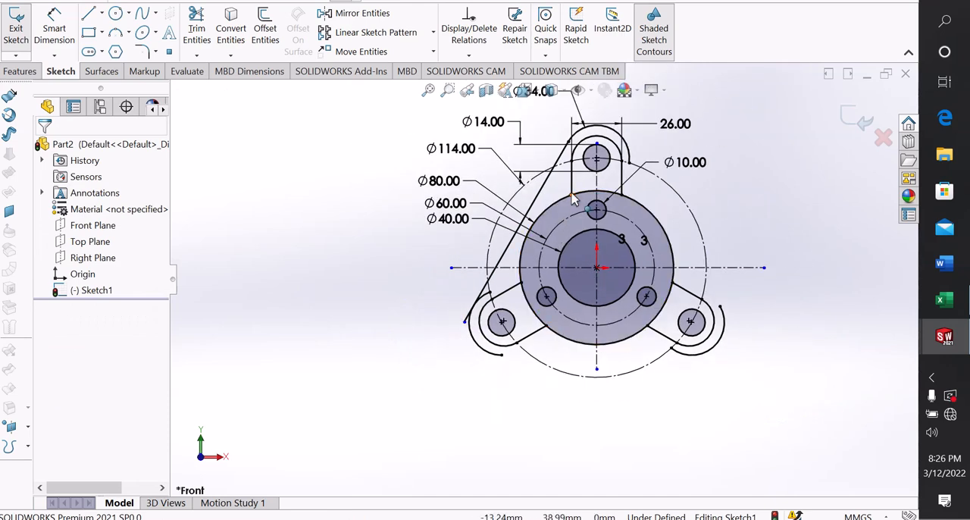
Trim the slanted line's lower overhang and the upper end of the lower-left outer arc back to their tangent point
{"action": "scroll", "coordinate": [531, 261], "scroll_direction": "down", "scroll_amount": 2}
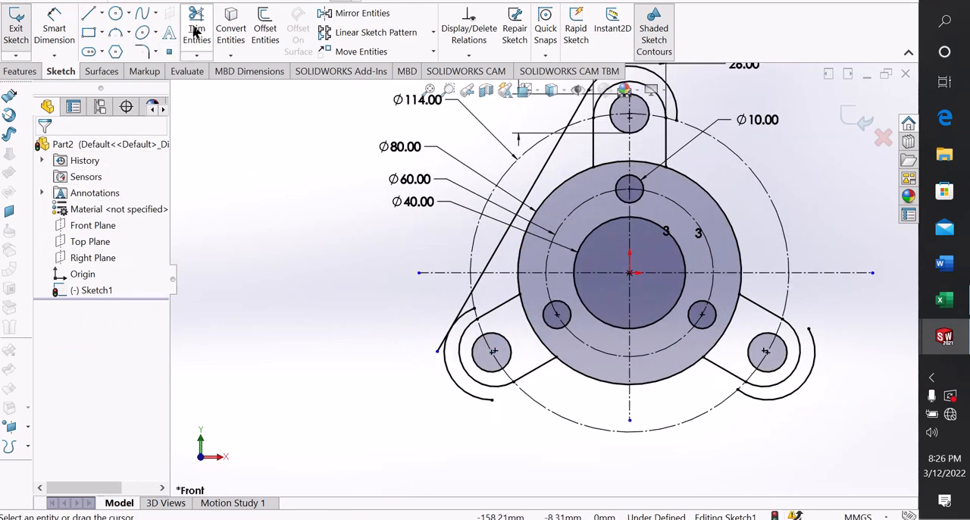
{"action": "left_click", "coordinate": [196, 32]}
{"action": "scroll", "coordinate": [464, 339], "scroll_direction": "down", "scroll_amount": 3}
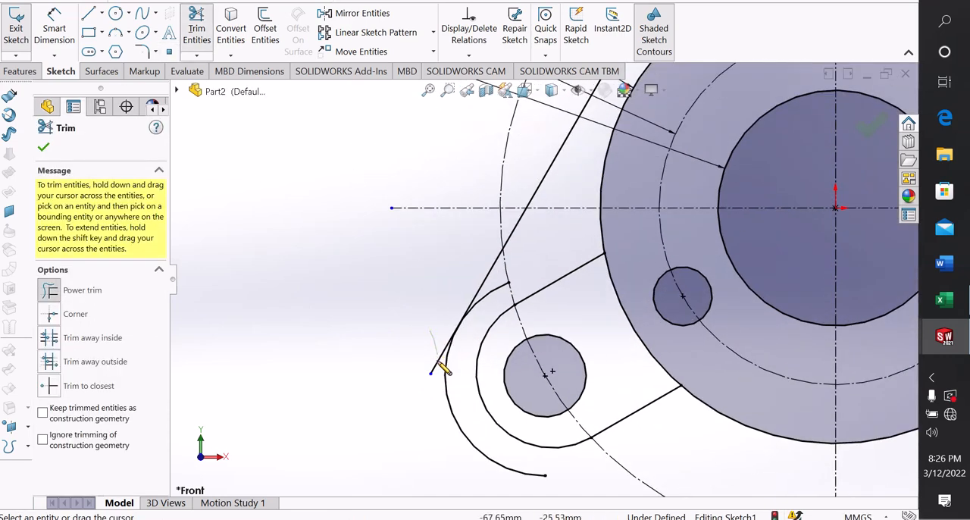
{"action": "left_click_drag", "start_coordinate": [437, 362], "coordinate": [438, 364]}
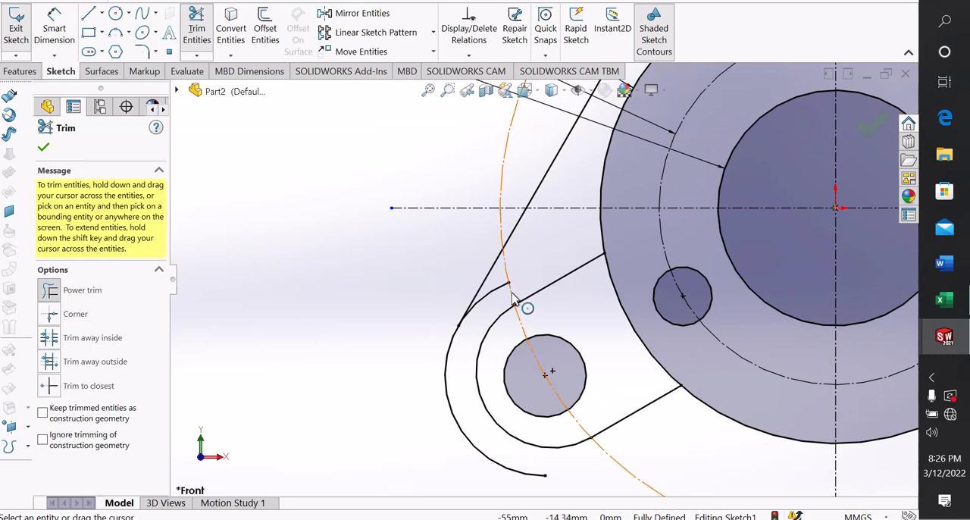
{"action": "scroll", "coordinate": [512, 298], "scroll_direction": "down", "scroll_amount": 2}
{"action": "scroll", "coordinate": [492, 295], "scroll_direction": "up", "scroll_amount": 5}
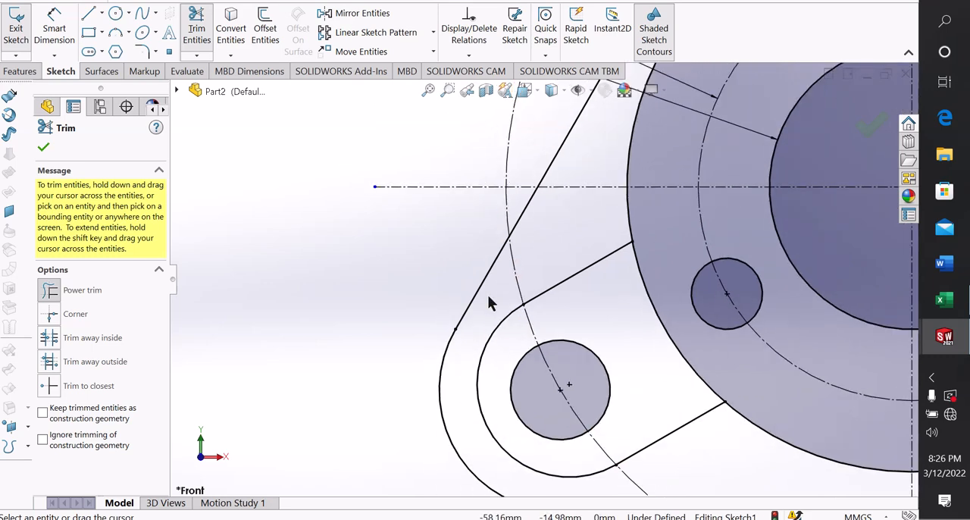
{"action": "scroll", "coordinate": [740, 122], "scroll_direction": "up", "scroll_amount": 2}
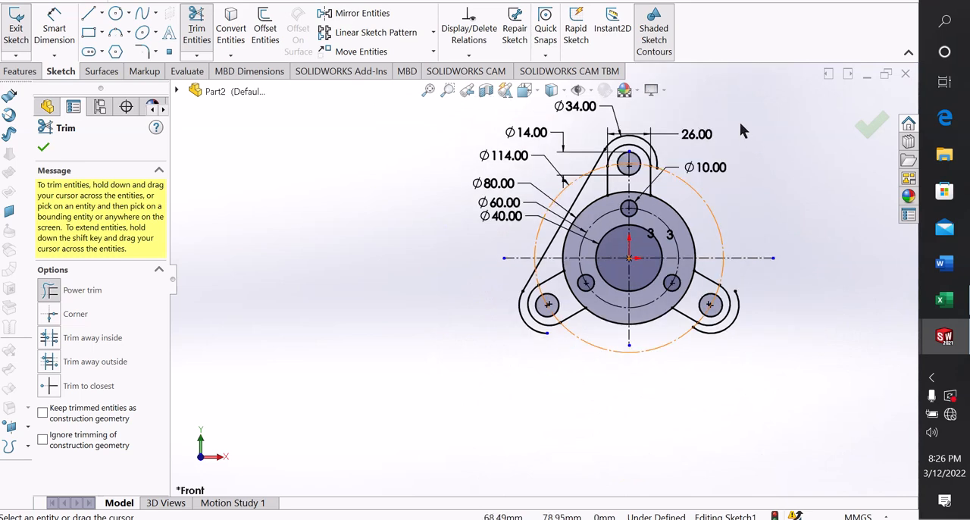
{"action": "scroll", "coordinate": [739, 122], "scroll_direction": "down", "scroll_amount": 2}
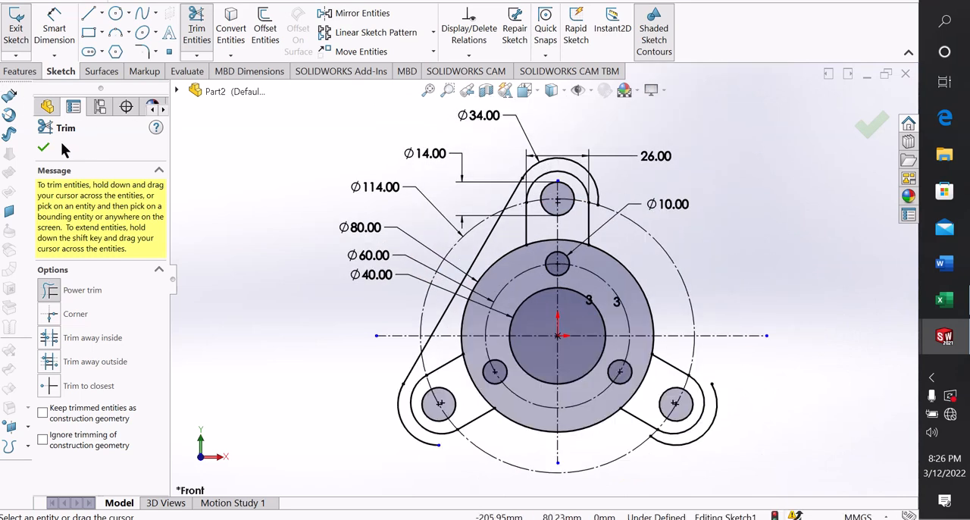
{"action": "left_click", "coordinate": [43, 150]}
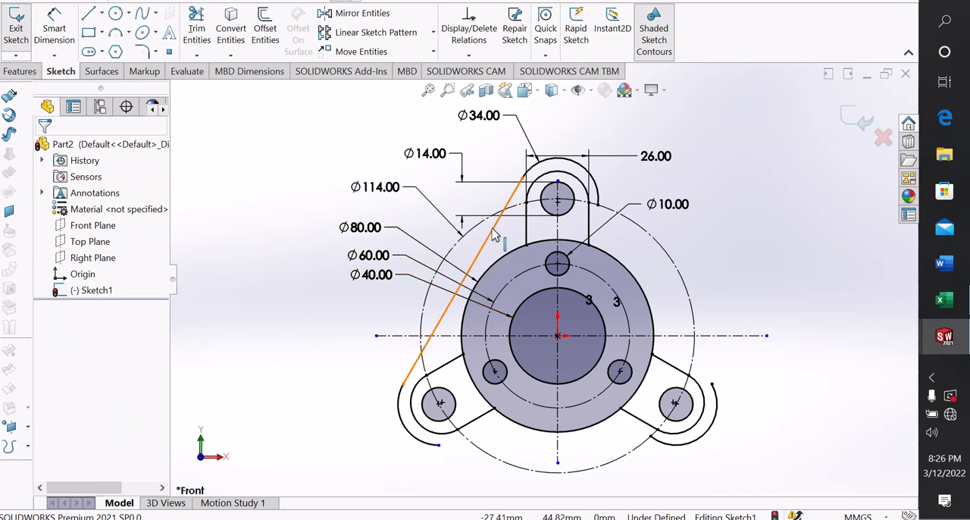
Mirror the slanted tangent line about the vertical centreline to the opposite side of the profile
{"action": "left_click", "coordinate": [361, 15]}
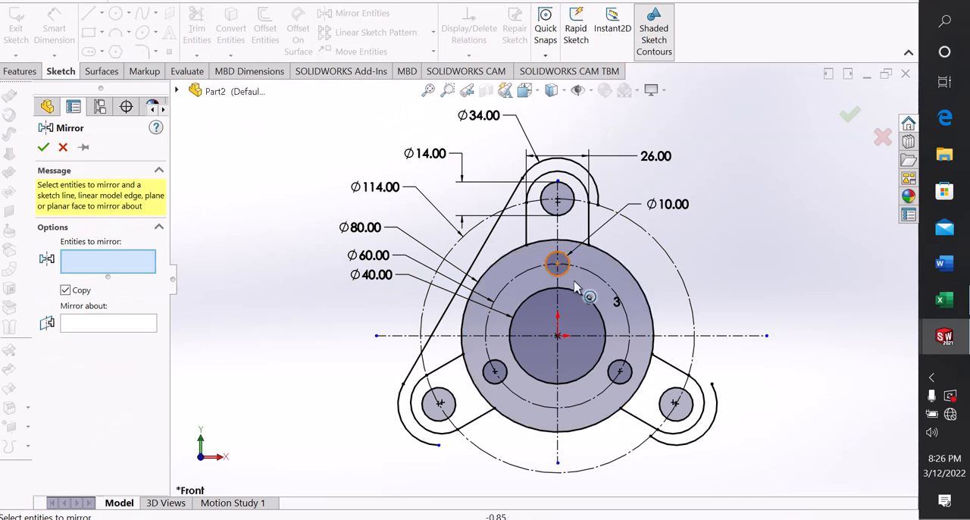
{"action": "left_click", "coordinate": [489, 245]}
{"action": "left_click", "coordinate": [136, 326]}
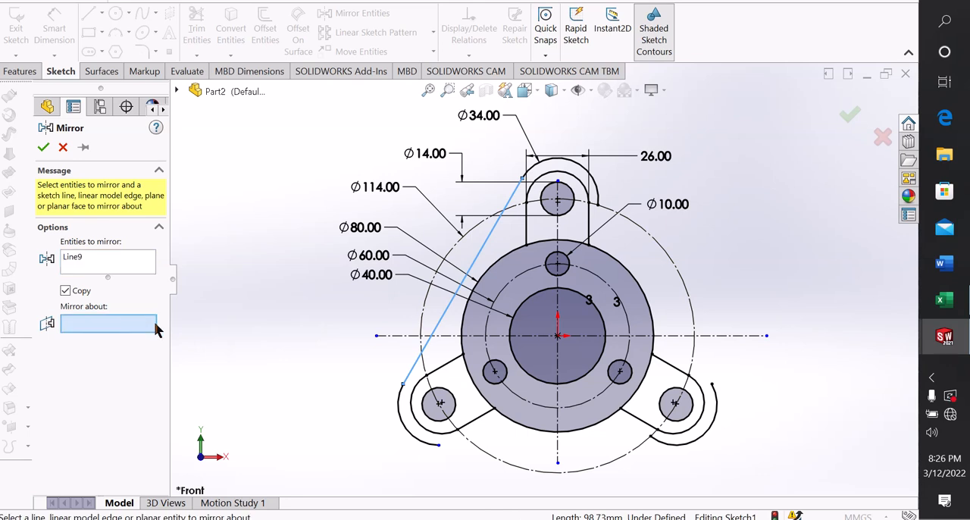
{"action": "left_click", "coordinate": [558, 295]}
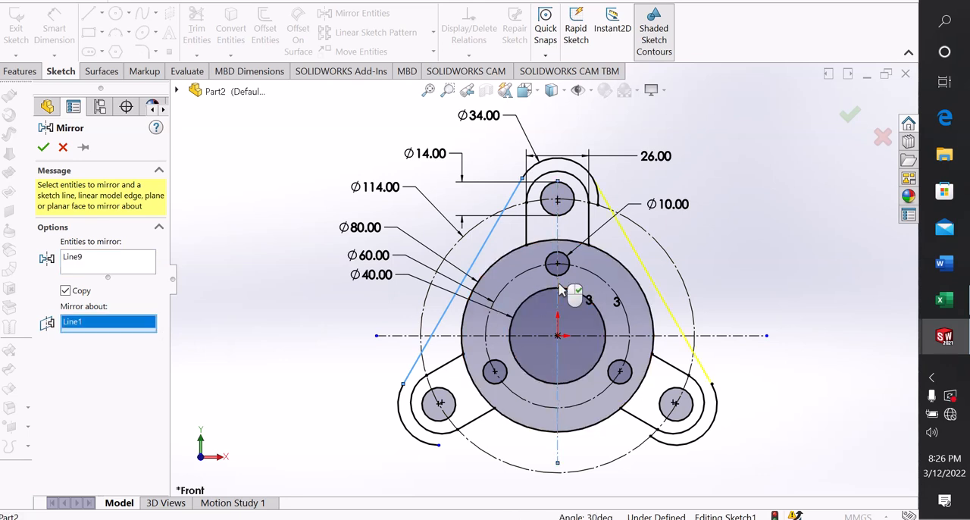
{"action": "left_click", "coordinate": [43, 148]}
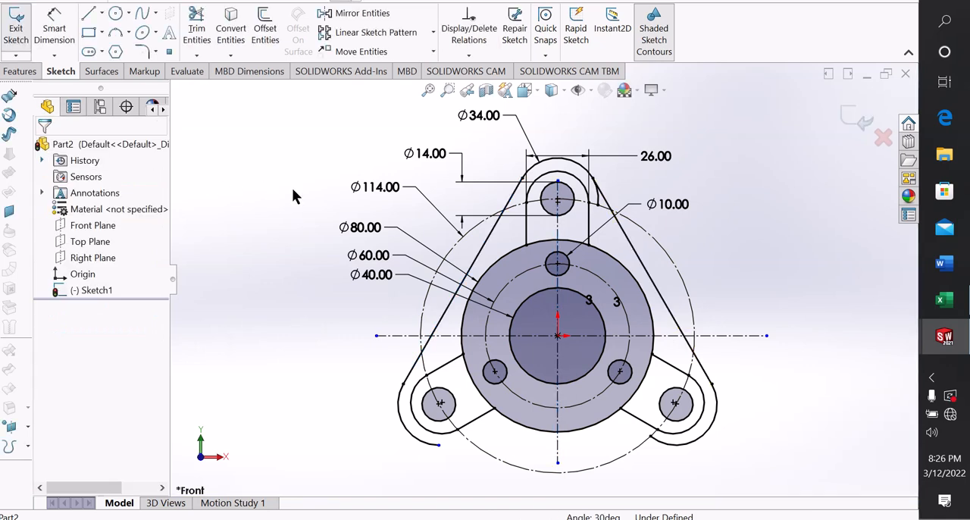
Sketch a horizontal line about 124 mm long just below the two lower tabs
{"action": "left_click", "coordinate": [88, 16]}
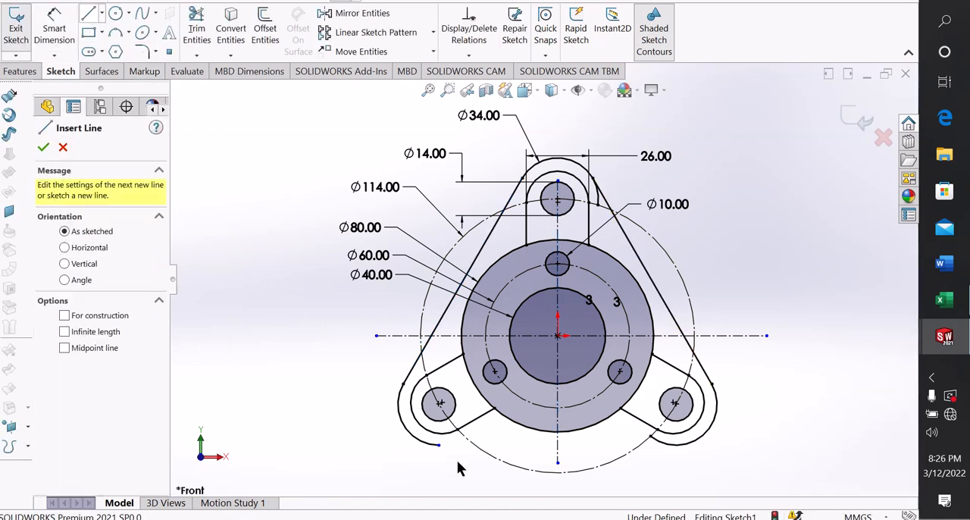
{"action": "left_click", "coordinate": [412, 452]}
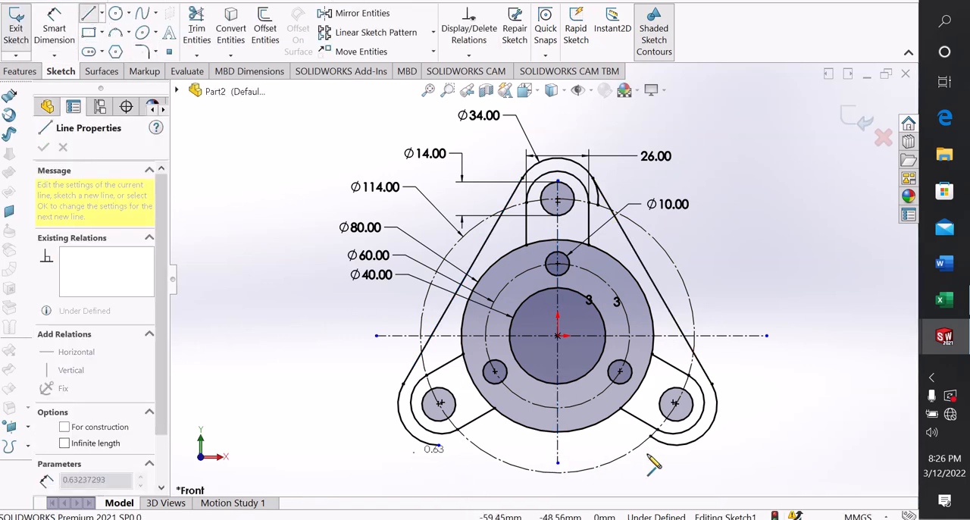
{"action": "left_click", "coordinate": [712, 452]}
{"action": "right_click", "coordinate": [712, 452]}
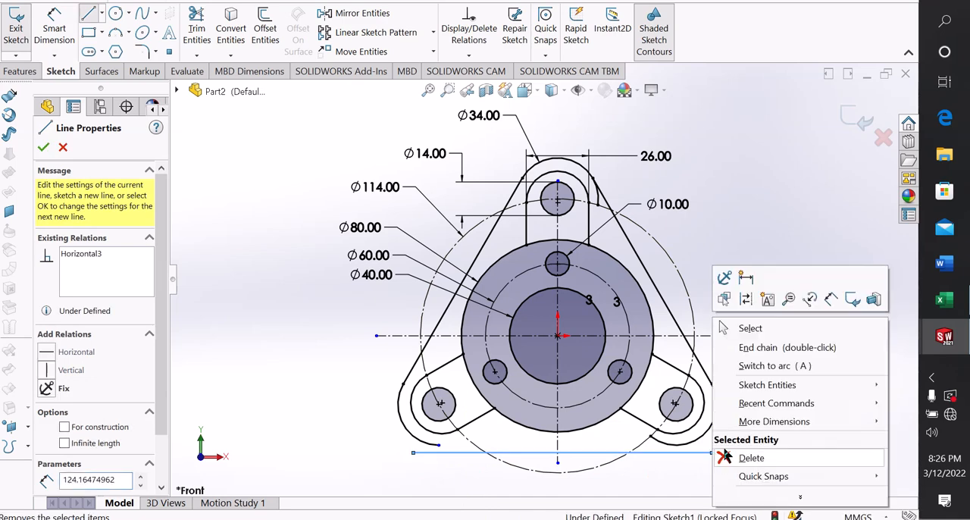
{"action": "left_click", "coordinate": [748, 328]}
Make the horizontal bottom line tangent to the lower-left tab's outer arc
{"action": "scroll", "coordinate": [433, 474], "scroll_direction": "down", "scroll_amount": 3}
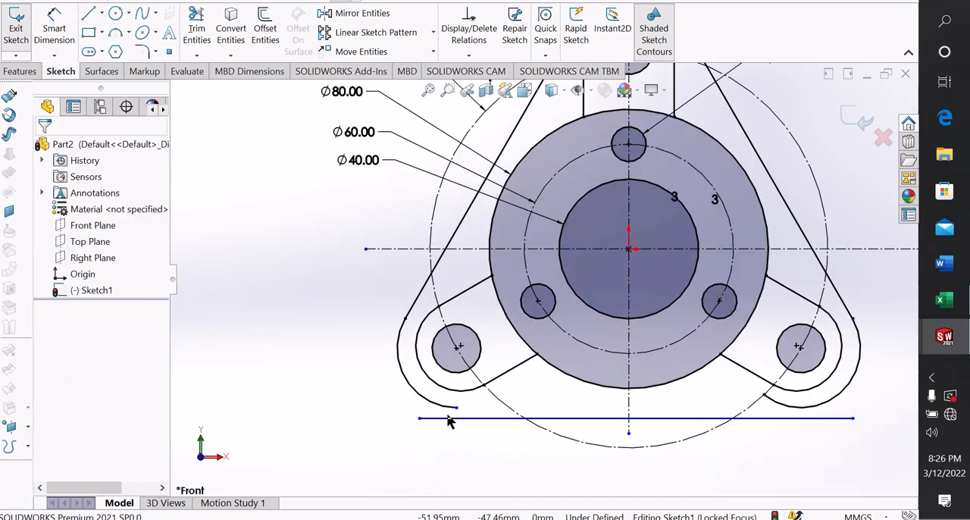
{"action": "left_click", "coordinate": [447, 419]}
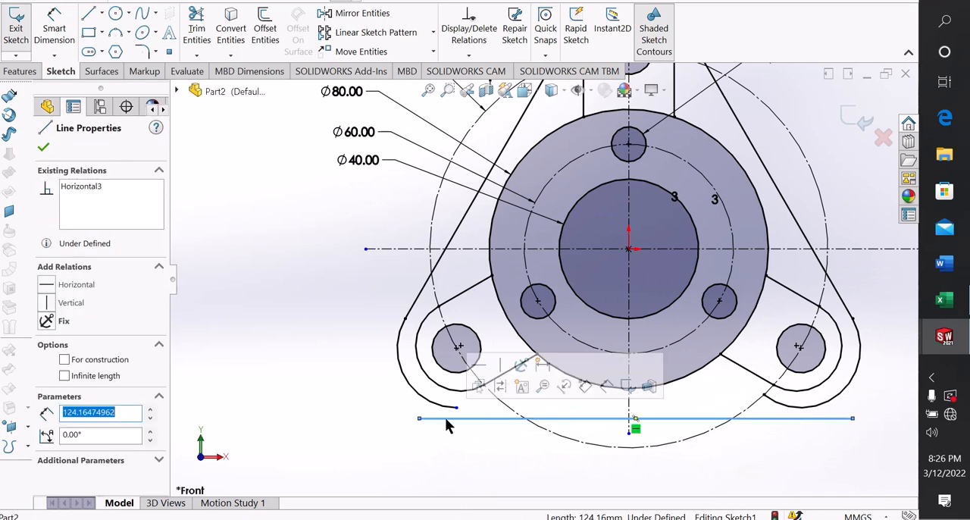
{"action": "left_click", "coordinate": [443, 411]}
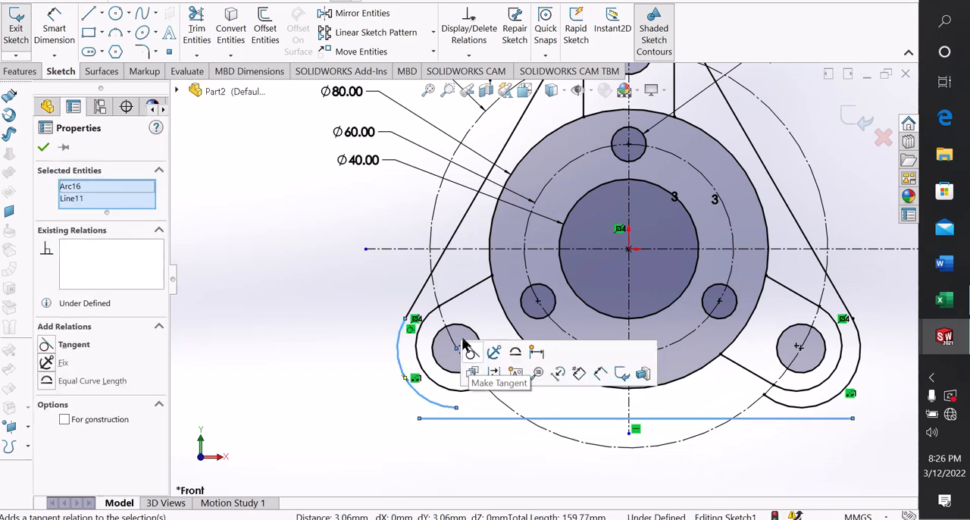
{"action": "left_click", "coordinate": [470, 349]}
{"action": "left_click", "coordinate": [458, 444]}
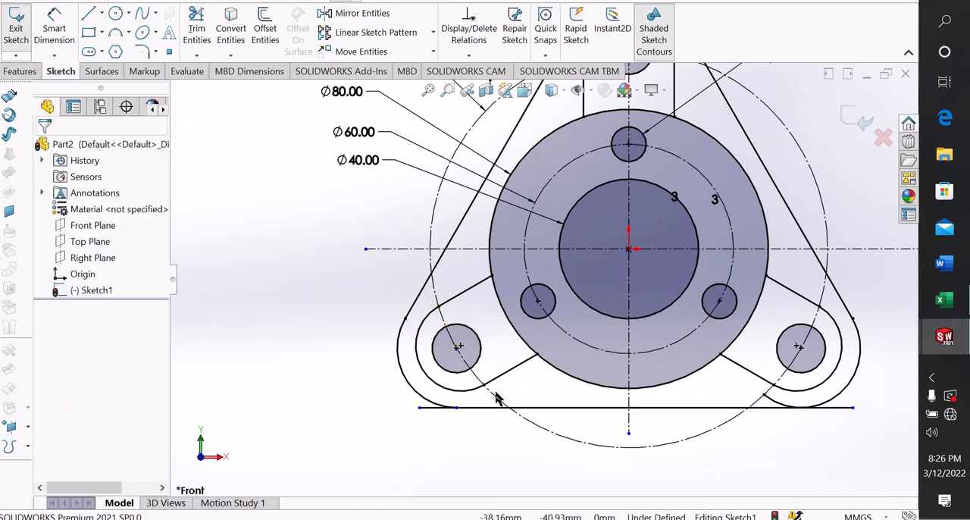
Make the horizontal bottom line tangent to the lower-right tab's outer arc
{"action": "left_click", "coordinate": [837, 408]}
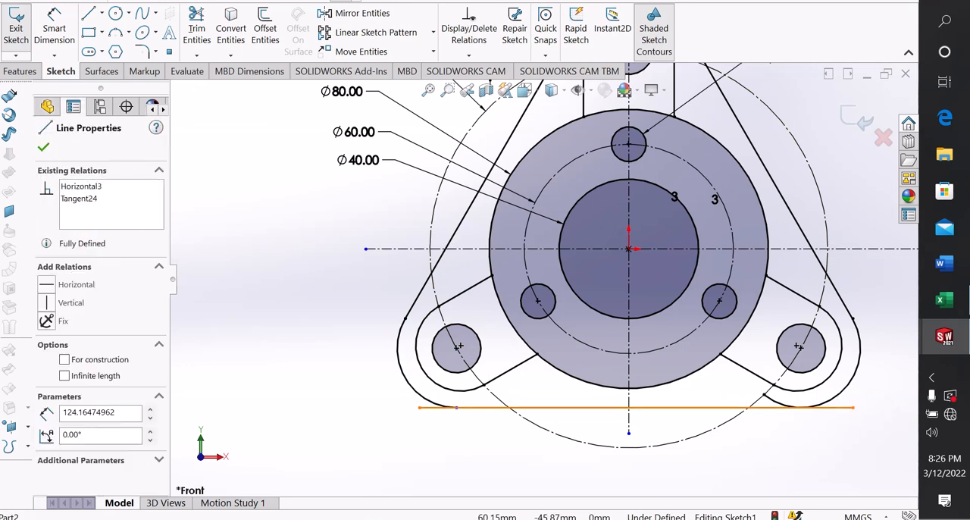
{"action": "left_click", "coordinate": [828, 399], "text": "ctrl"}
{"action": "left_click", "coordinate": [840, 417]}
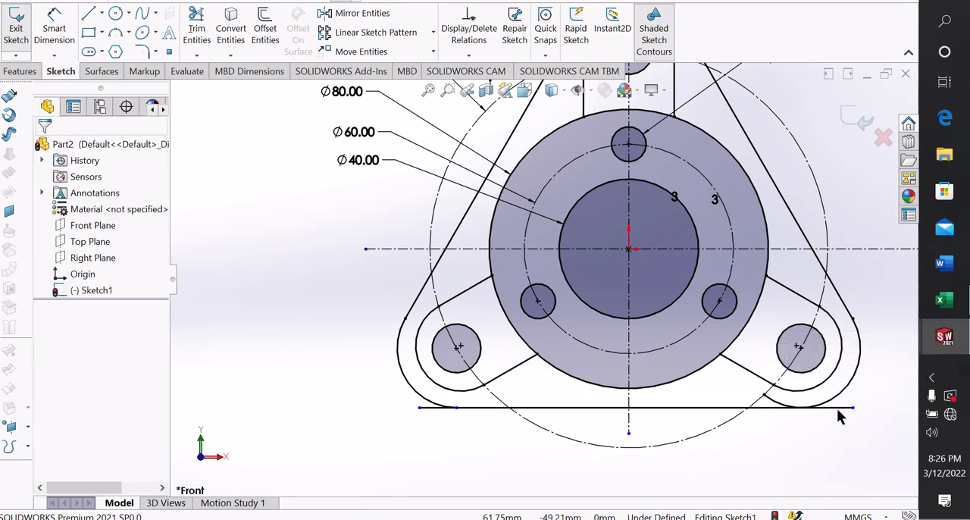
{"action": "left_click", "coordinate": [840, 409]}
{"action": "left_click", "coordinate": [847, 405], "text": "ctrl"}
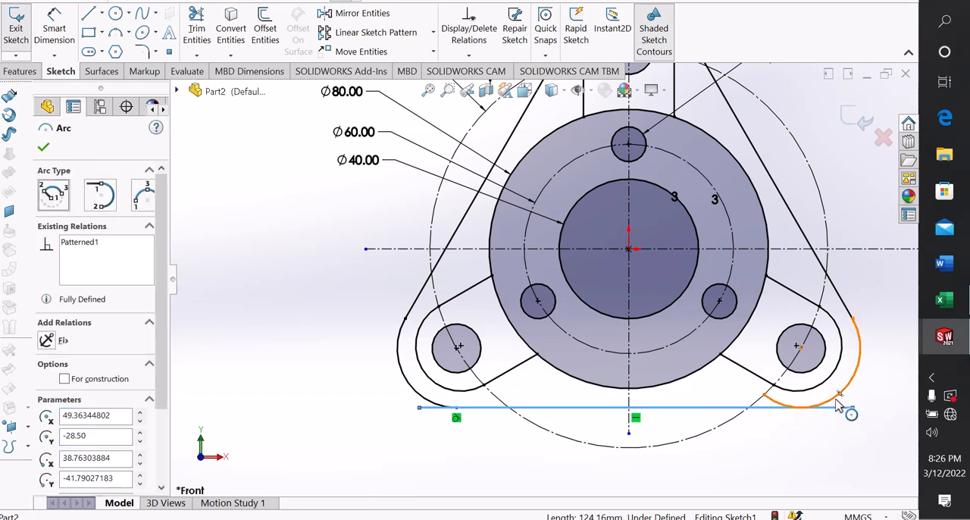
{"action": "left_click", "coordinate": [784, 346]}
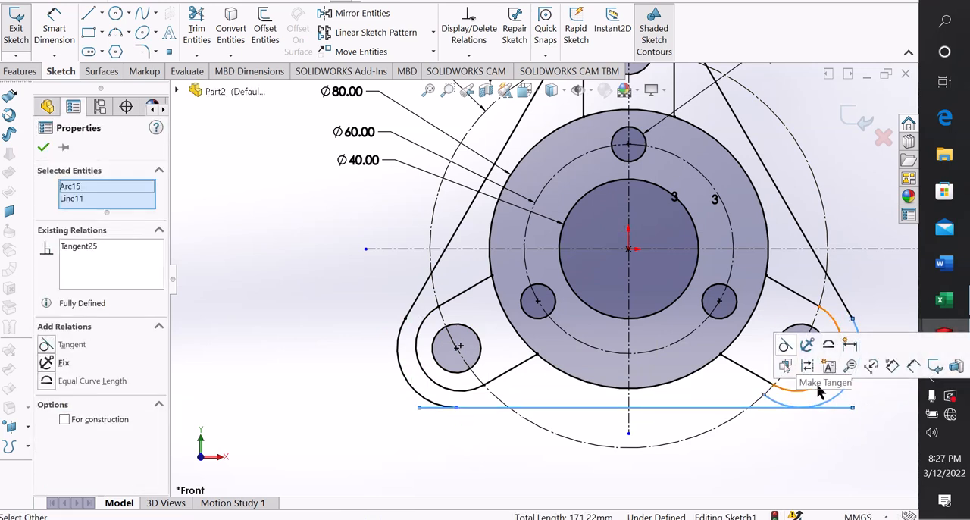
{"action": "left_click", "coordinate": [820, 414]}
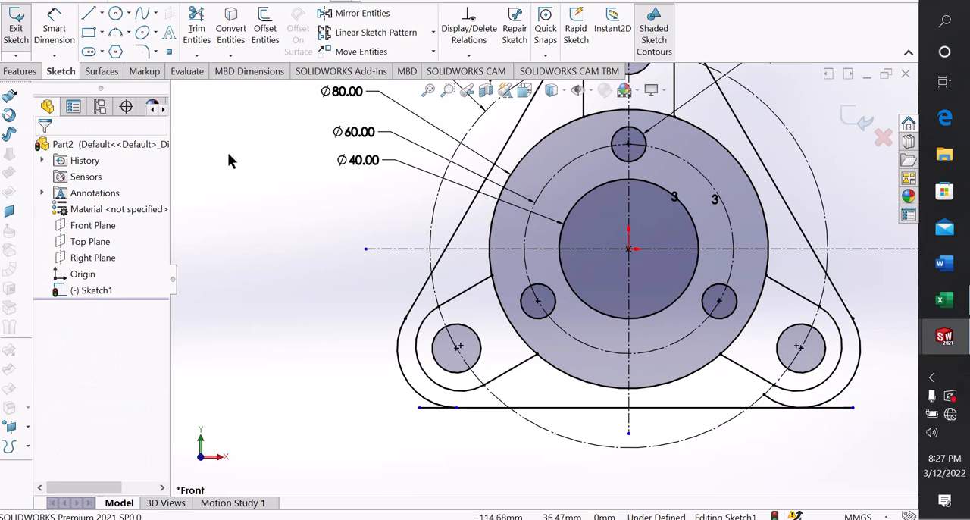
Trim both overhanging ends of the bottom line and the lower-right outer arc's inner end back to the tangent points
{"action": "left_click", "coordinate": [197, 29]}
{"action": "scroll", "coordinate": [479, 403], "scroll_direction": "down", "scroll_amount": 5}
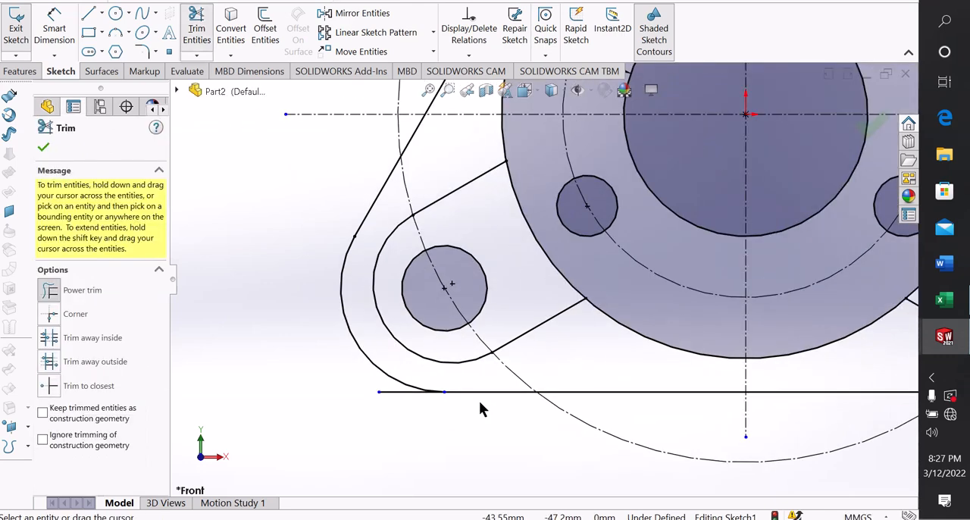
{"action": "left_click_drag", "start_coordinate": [321, 362], "coordinate": [424, 391]}
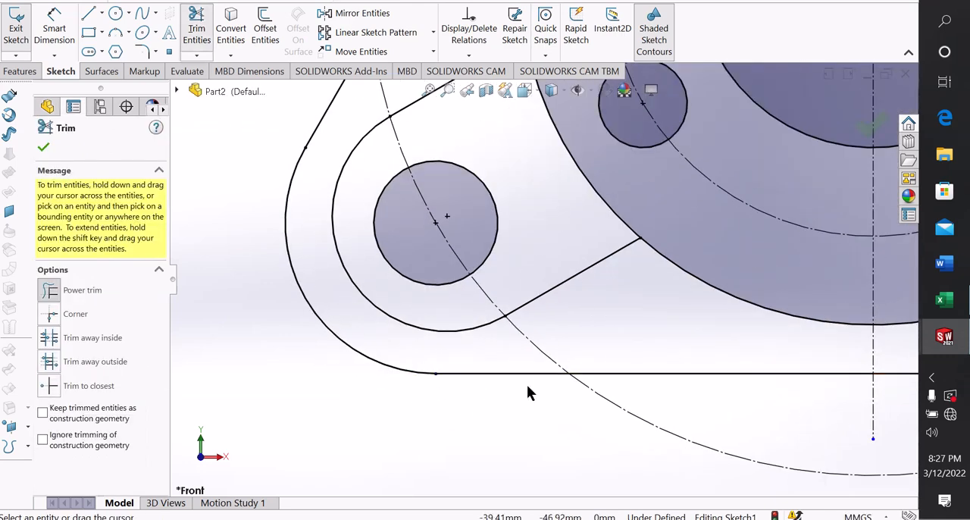
{"action": "scroll", "coordinate": [527, 384], "scroll_direction": "up", "scroll_amount": 3}
{"action": "scroll", "coordinate": [595, 356], "scroll_direction": "up", "scroll_amount": 3}
{"action": "scroll", "coordinate": [737, 276], "scroll_direction": "down", "scroll_amount": 5}
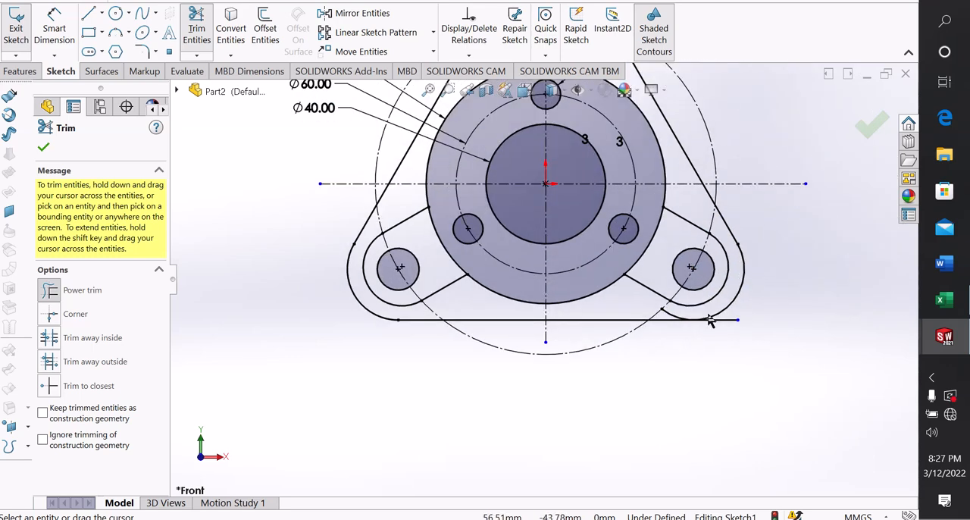
{"action": "left_click_drag", "start_coordinate": [661, 350], "coordinate": [628, 320]}
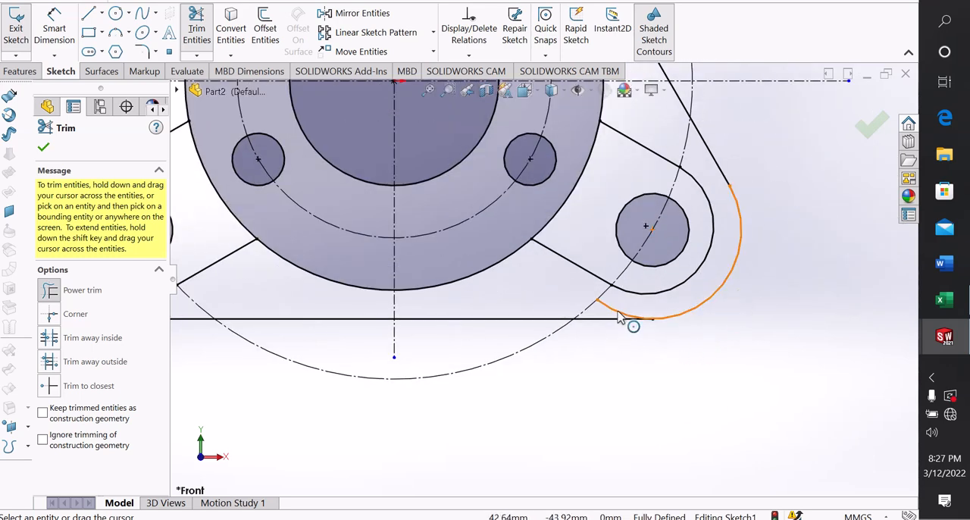
{"action": "scroll", "coordinate": [629, 290], "scroll_direction": "down", "scroll_amount": 3}
Trim the top outer arc's leftover right end back to its tangent point with the mirrored line, and finish trimming
{"action": "scroll", "coordinate": [587, 310], "scroll_direction": "up", "scroll_amount": 6}
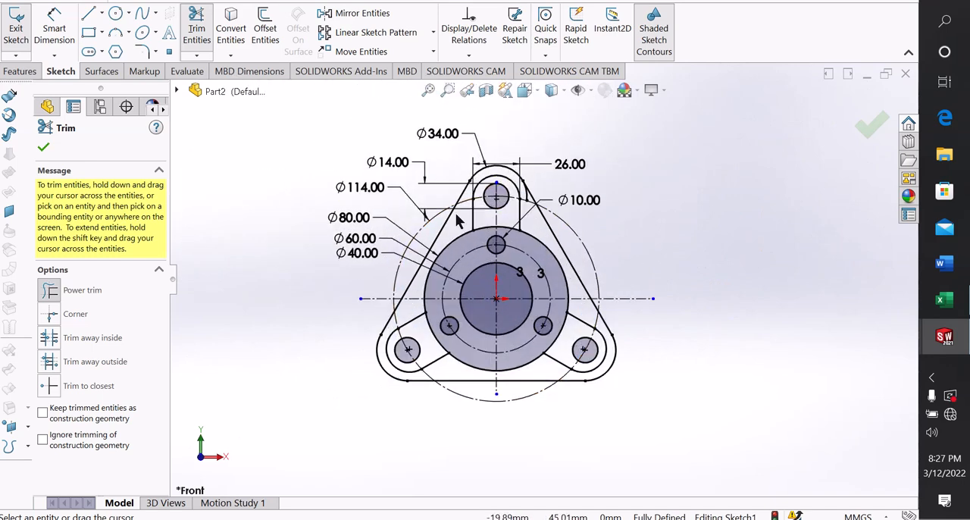
{"action": "scroll", "coordinate": [485, 190], "scroll_direction": "down", "scroll_amount": 3}
{"action": "scroll", "coordinate": [602, 195], "scroll_direction": "down", "scroll_amount": 4}
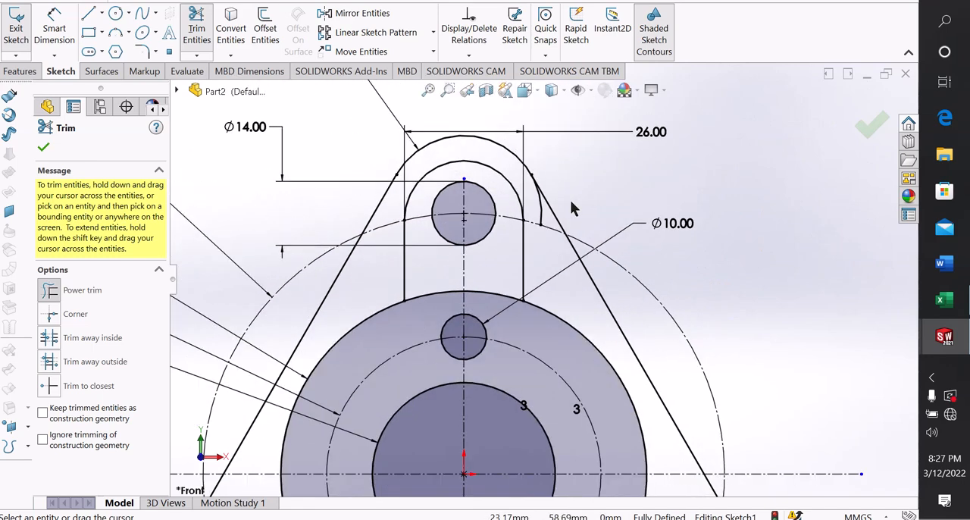
{"action": "scroll", "coordinate": [550, 232], "scroll_direction": "up", "scroll_amount": 6}
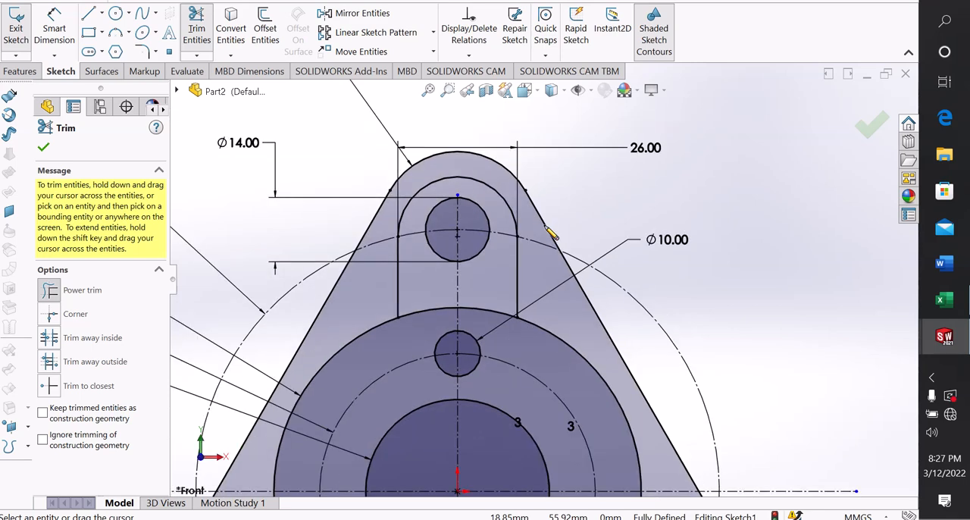
{"action": "scroll", "coordinate": [566, 286], "scroll_direction": "down", "scroll_amount": 2}
{"action": "scroll", "coordinate": [567, 286], "scroll_direction": "up", "scroll_amount": 2}
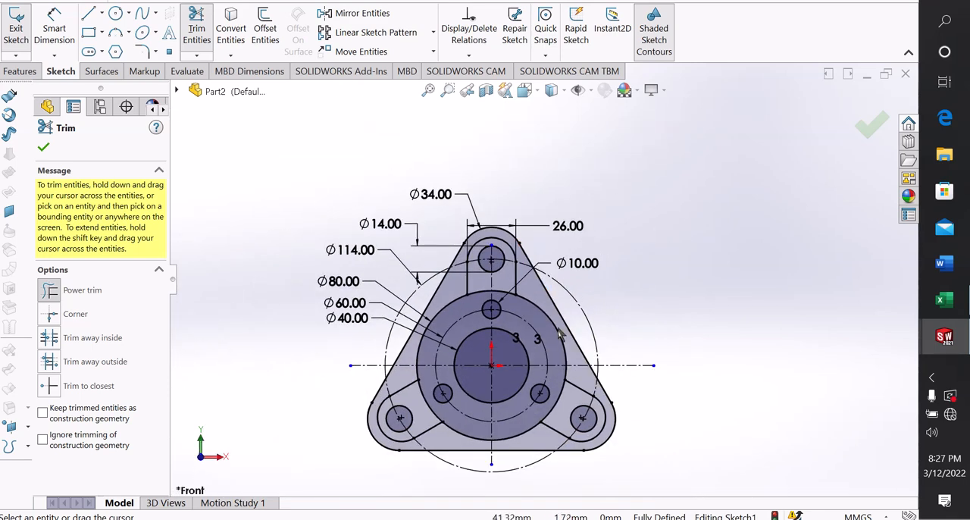
{"action": "scroll", "coordinate": [494, 195], "scroll_direction": "down", "scroll_amount": 3}
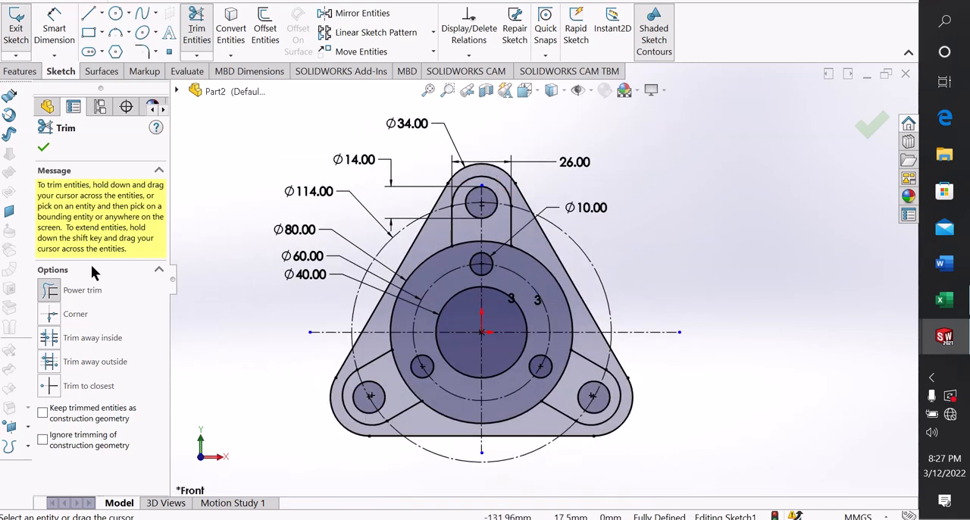
{"action": "left_click", "coordinate": [44, 148]}
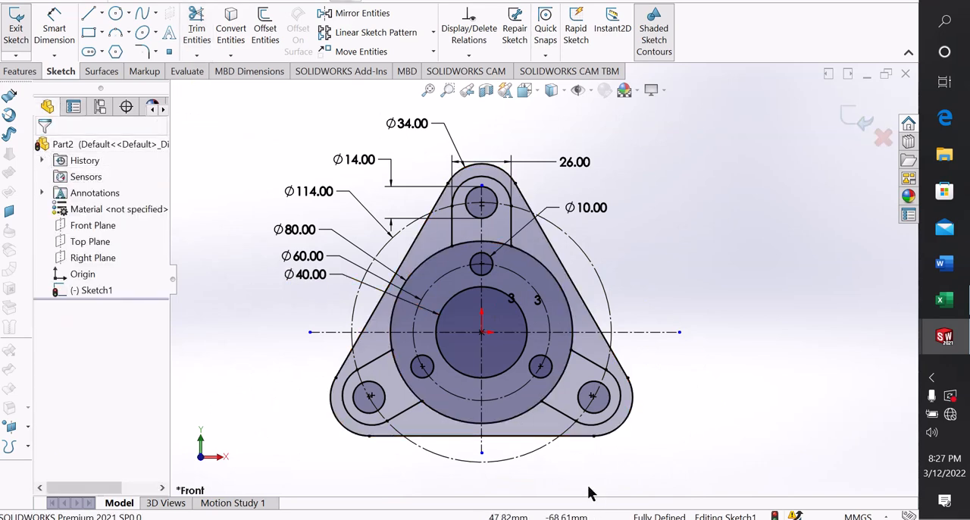
{"action": "scroll", "coordinate": [431, 239], "scroll_direction": "down", "scroll_amount": 1}
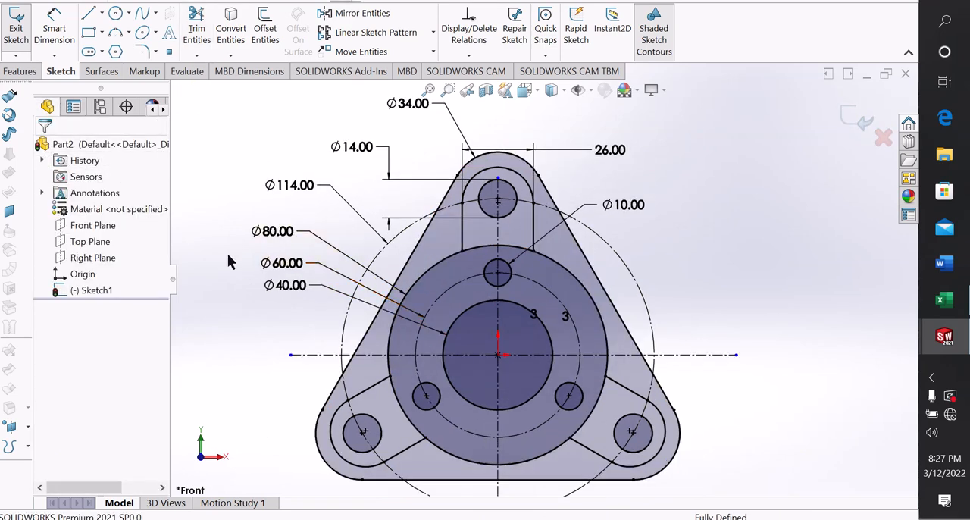
{"action": "scroll", "coordinate": [549, 278], "scroll_direction": "up", "scroll_amount": 1}
{"action": "scroll", "coordinate": [586, 406], "scroll_direction": "down", "scroll_amount": 1}
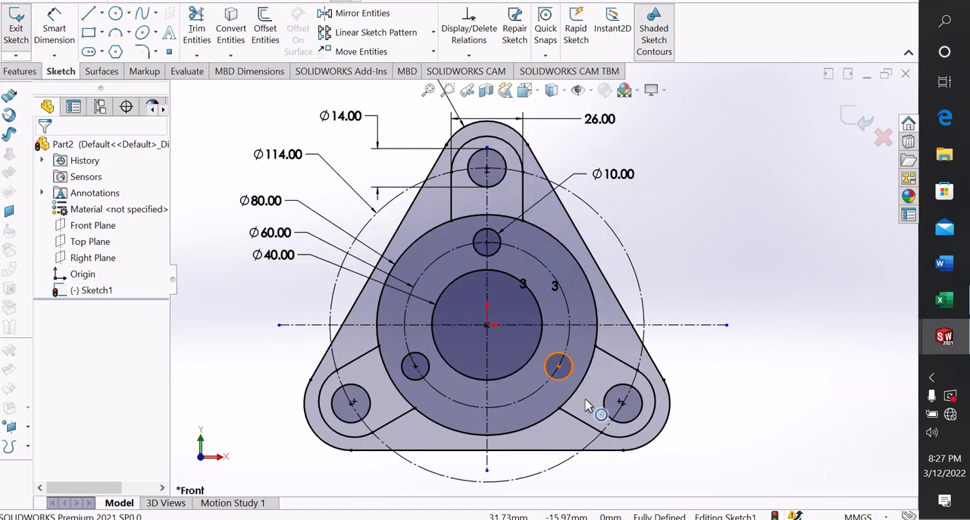